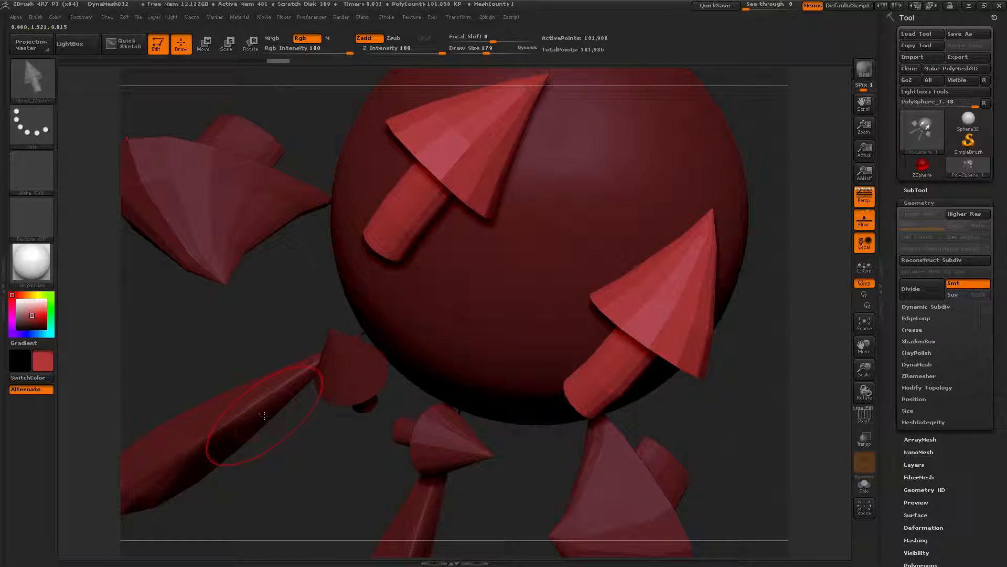
Step: Select the IMM Toon brush from the brush picker
key(b)
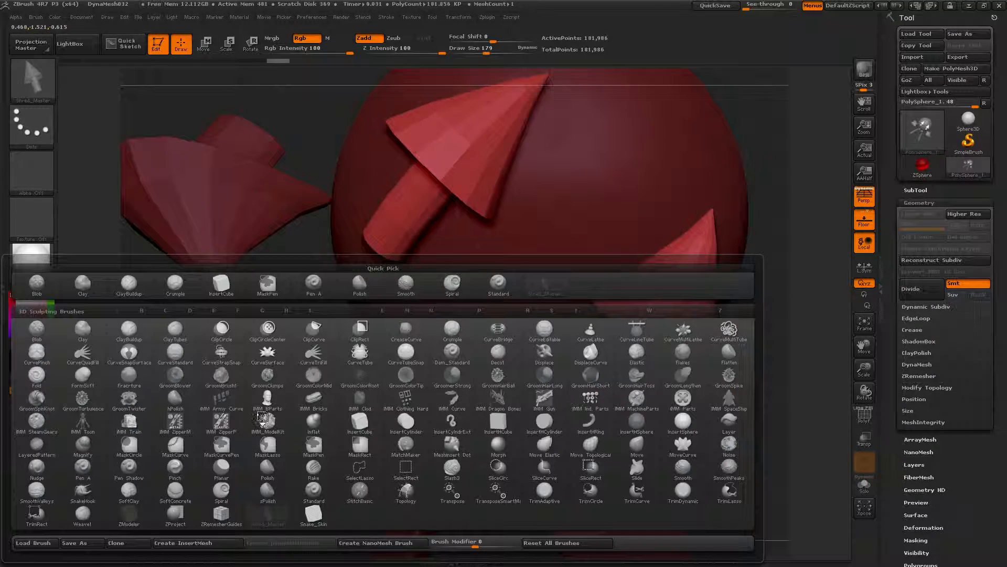
click(76, 429)
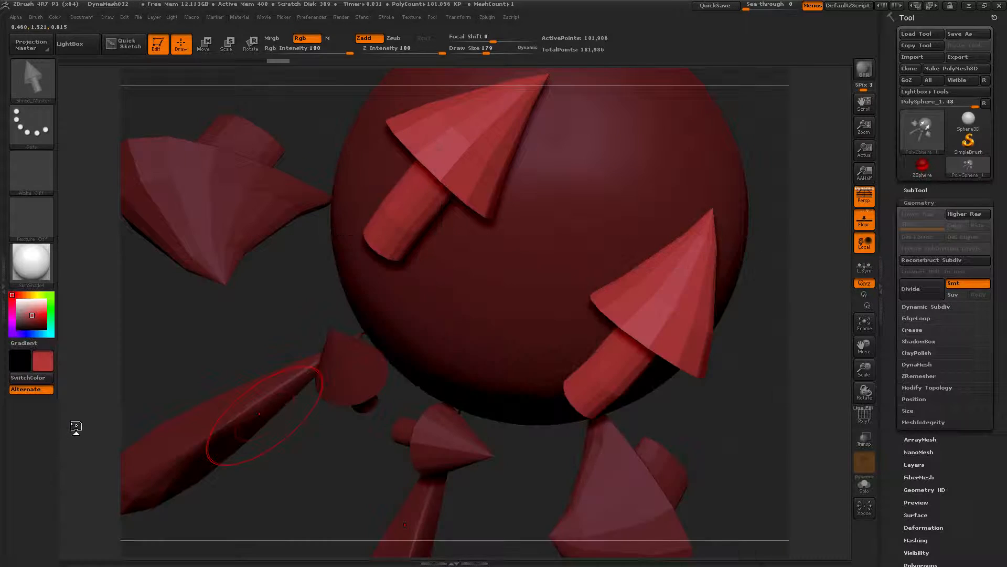
Step: Set the IMM Toon MultiMesh Select value to 20 and insert that part onto the sphere
click(39, 20)
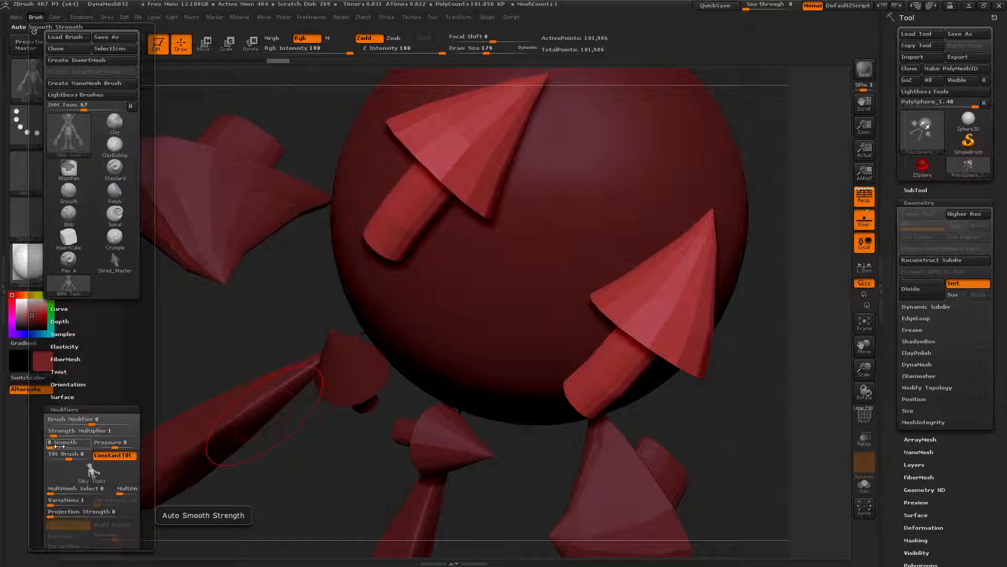
mouse_move(64, 486)
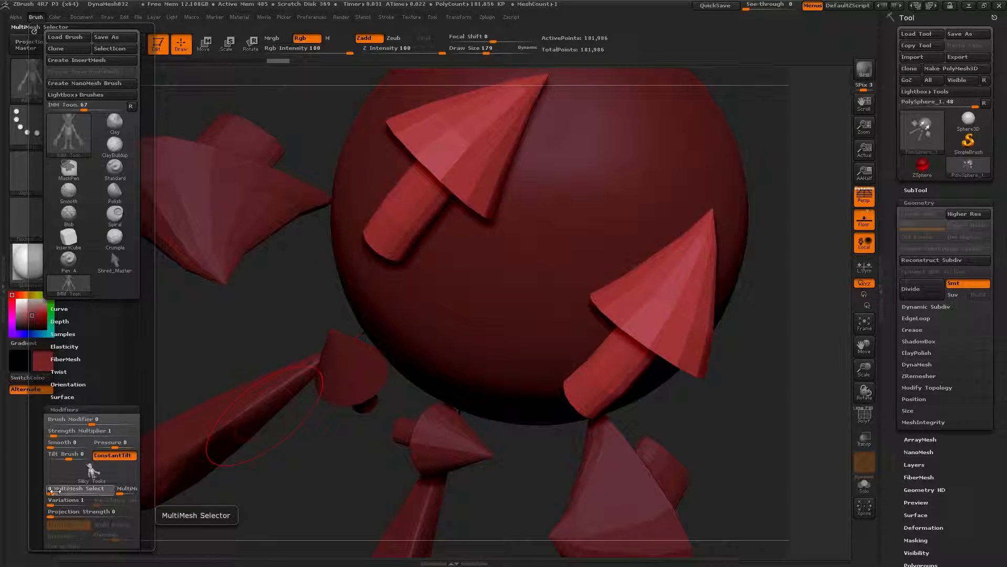
drag(56, 491, 73, 493)
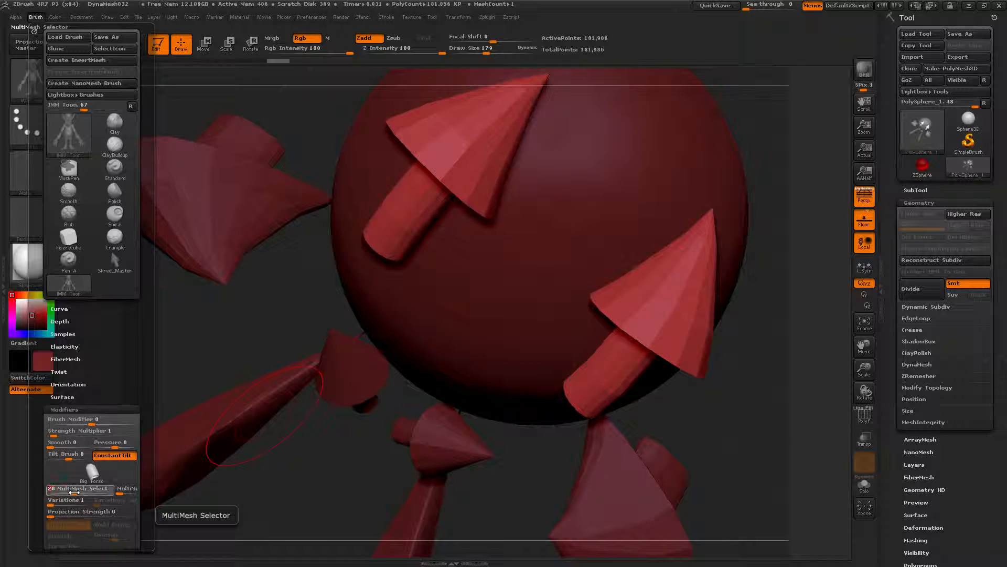
mouse_move(423, 360)
mouse_down()
mouse_move(447, 340)
mouse_move(222, 214)
mouse_up()
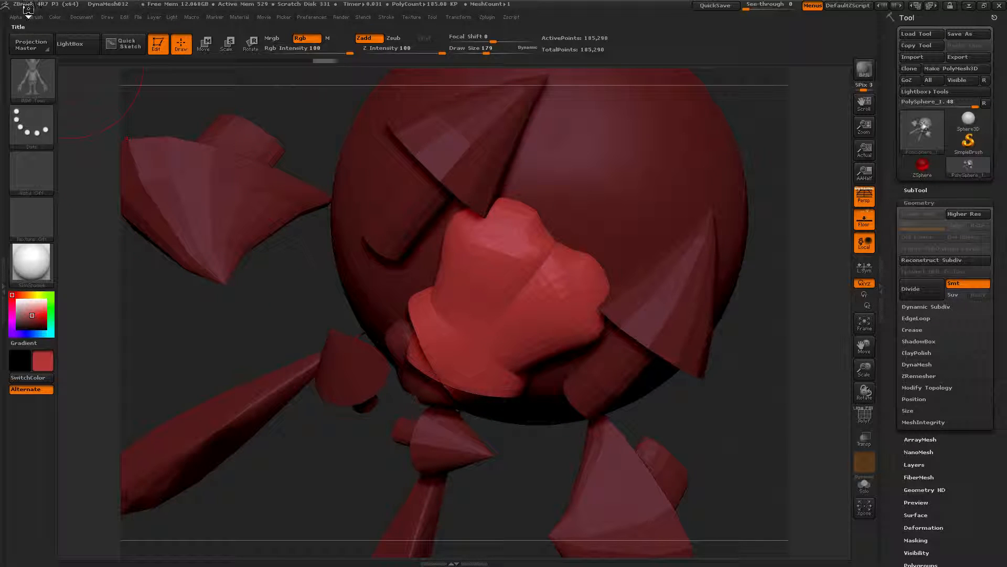
Step: Set MultiMesh Select to 38 and insert the new part onto the sphere's upper right
click(36, 17)
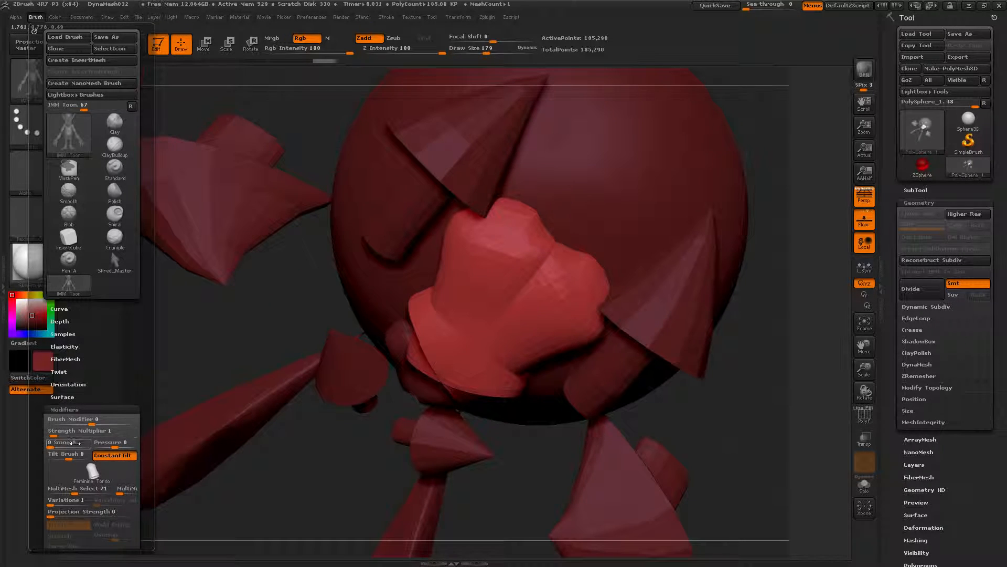
click(74, 457)
mouse_move(74, 457)
mouse_down()
mouse_move(44, 460)
mouse_move(69, 460)
mouse_move(84, 492)
mouse_move(97, 491)
mouse_up()
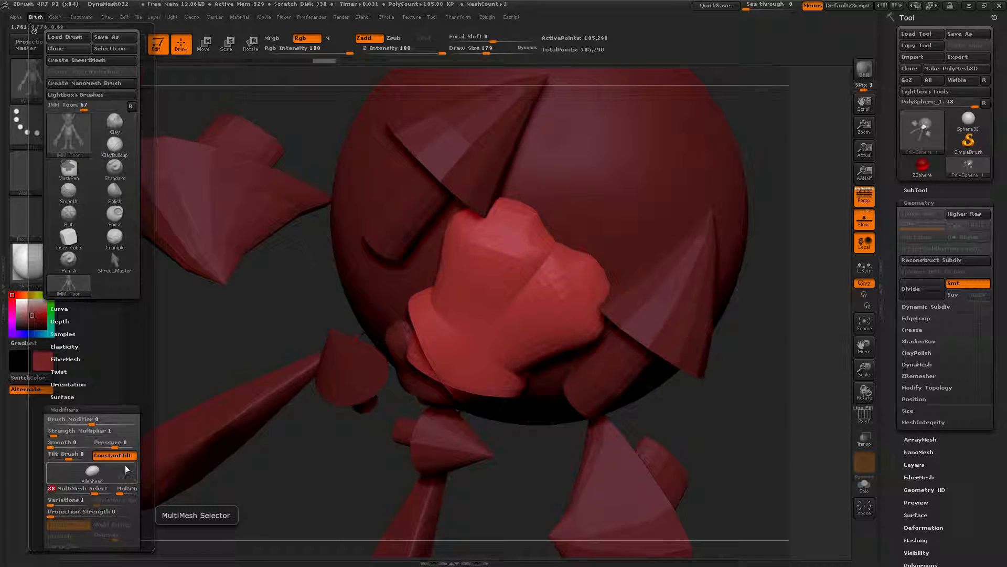
drag(565, 126, 457, 155)
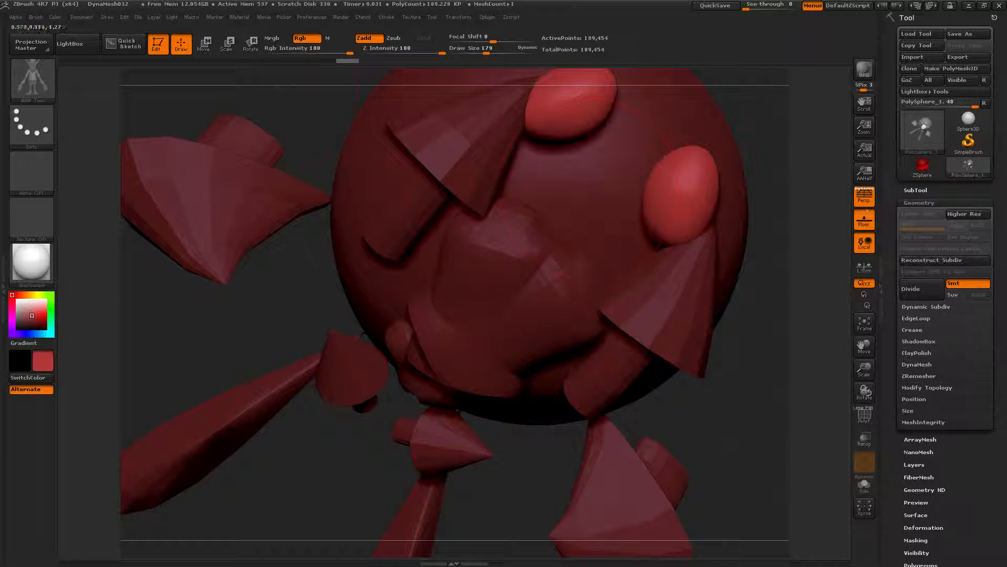
Step: Enable the MultiMesh option and insert many different parts across the sphere's front
click(37, 17)
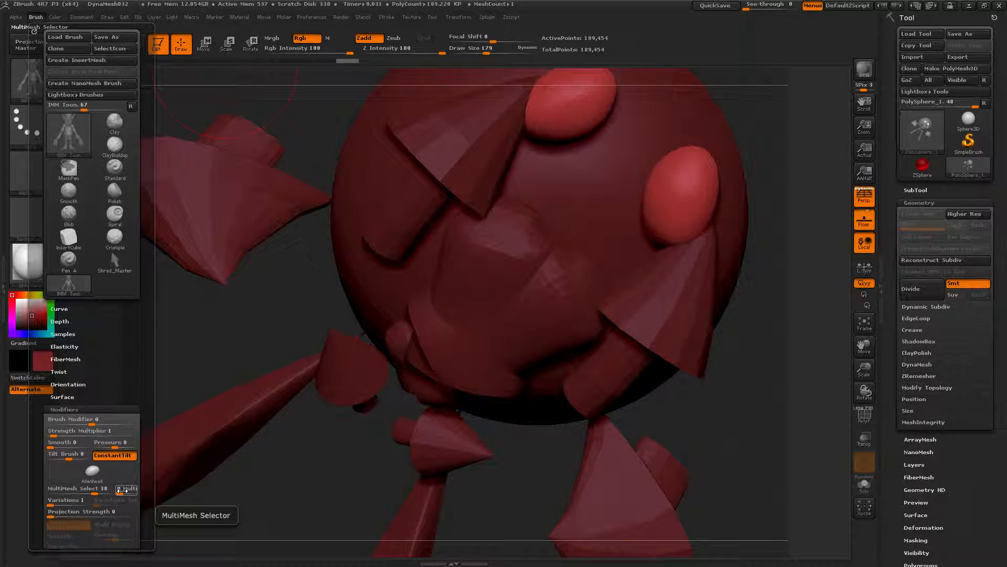
drag(123, 491, 148, 492)
drag(428, 370, 342, 300)
drag(500, 211, 427, 241)
drag(512, 280, 487, 328)
drag(423, 263, 450, 325)
mouse_move(442, 258)
mouse_down()
mouse_move(429, 299)
mouse_move(449, 338)
mouse_up()
drag(502, 243, 493, 294)
mouse_move(494, 194)
mouse_down()
mouse_move(496, 235)
mouse_move(467, 270)
mouse_up()
mouse_move(496, 270)
mouse_down()
mouse_move(498, 302)
mouse_move(453, 364)
mouse_up()
drag(482, 283, 487, 305)
mouse_move(508, 275)
mouse_down()
mouse_move(512, 291)
mouse_move(538, 305)
mouse_up()
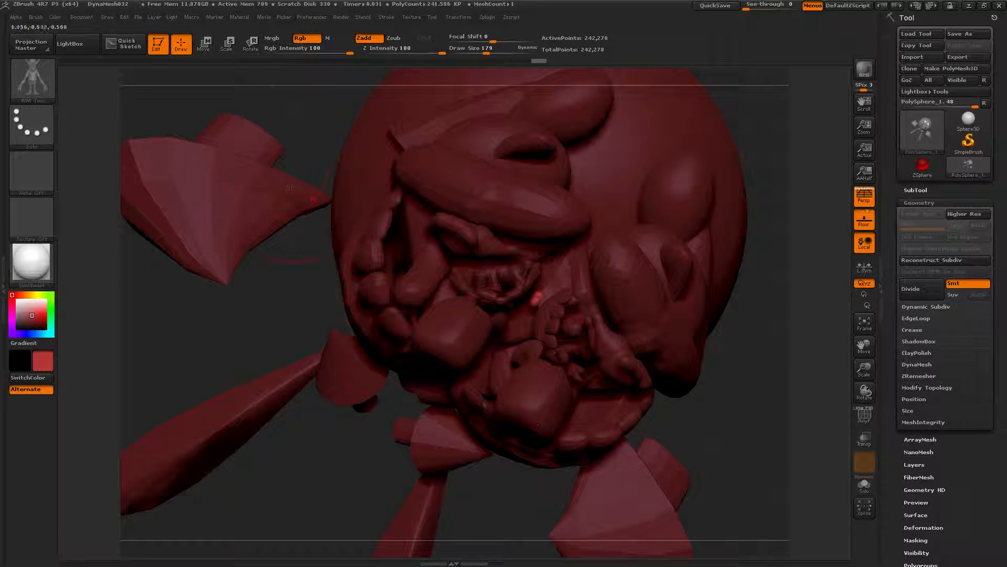
Step: Set the brush's MultiMesh Variations to 25
click(36, 17)
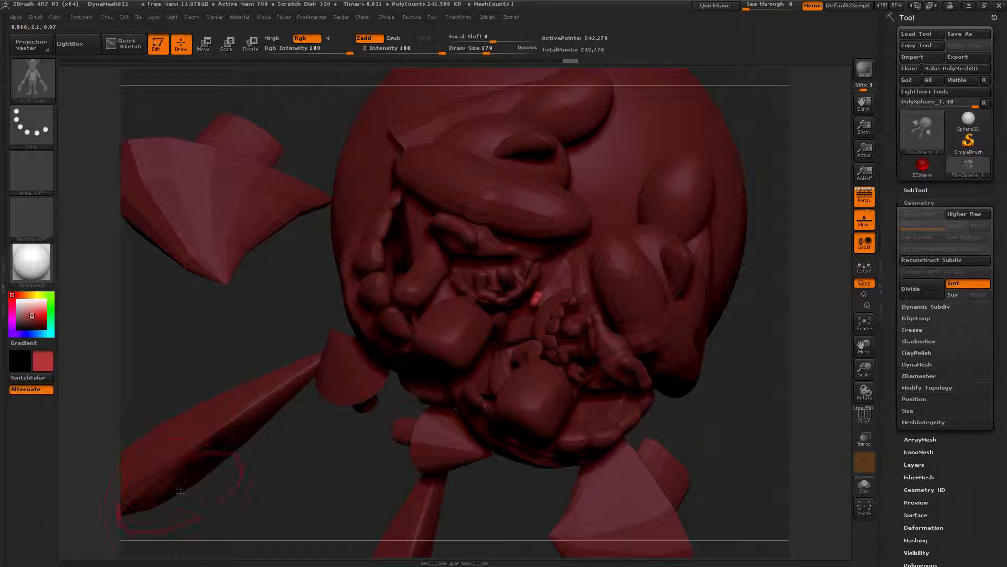
click(39, 19)
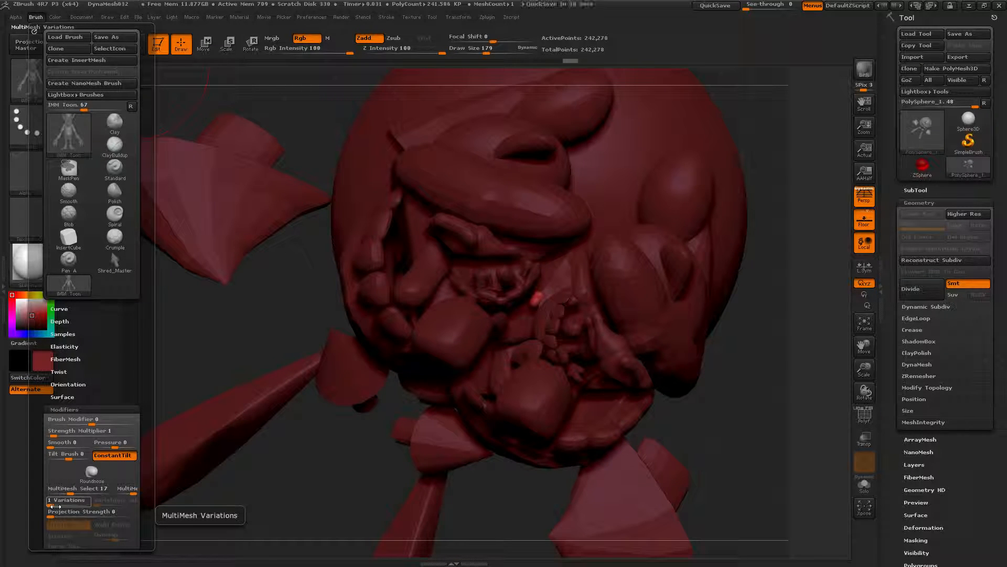
click(56, 506)
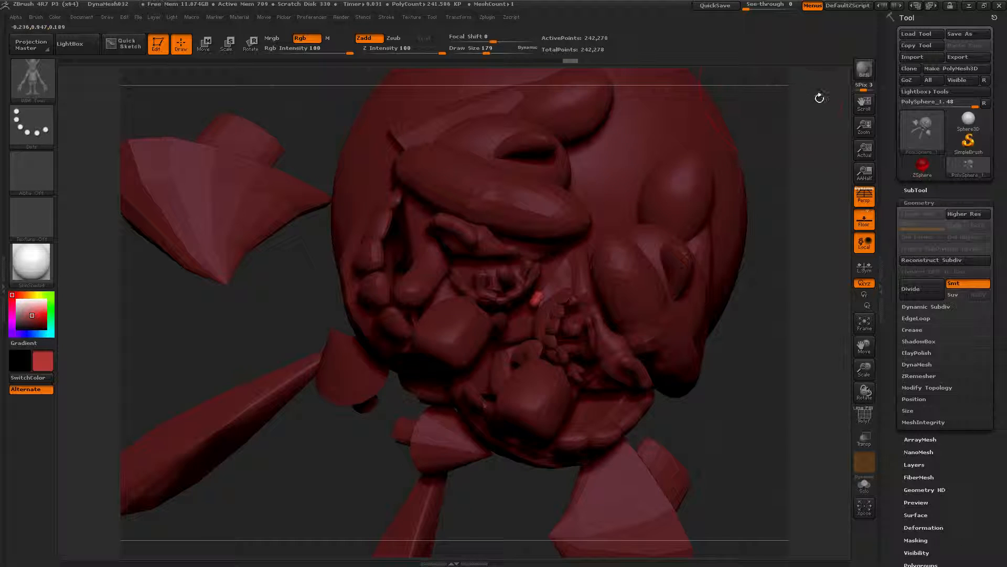
Step: Insert varied hand parts onto the top and right side of the sphere
alt+drag(785, 116, 633, 373)
right_drag(633, 374, 645, 256)
alt+right_drag(527, 413, 705, 160)
drag(483, 286, 474, 328)
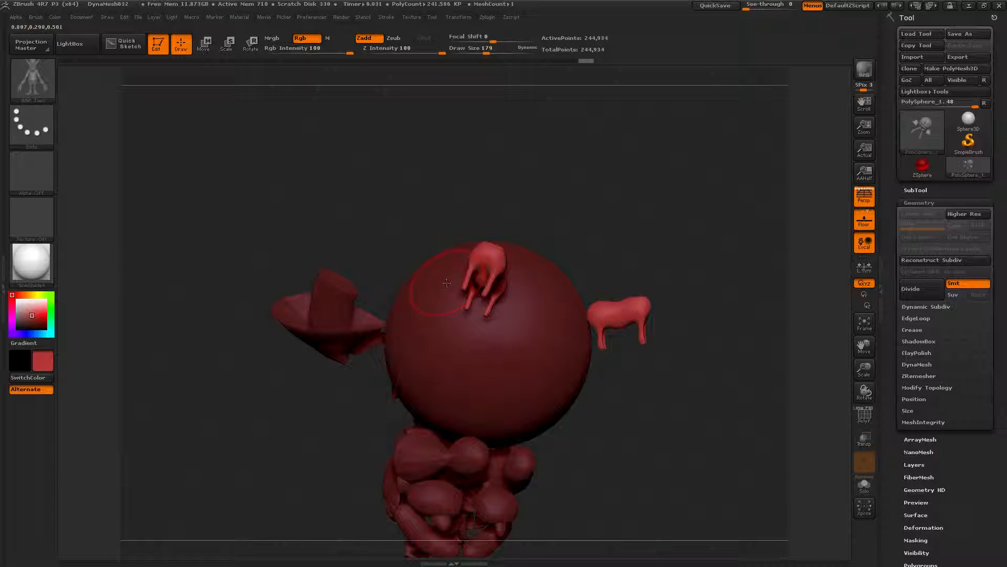
drag(440, 272, 431, 303)
drag(505, 279, 508, 327)
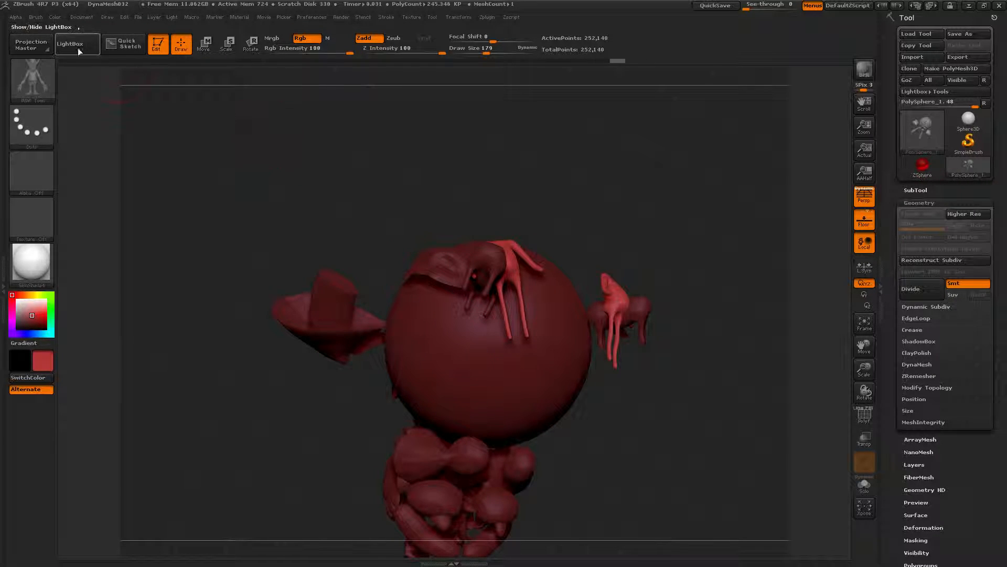
Step: Insert more varied parts across the lower and upper front of the sphere
click(35, 17)
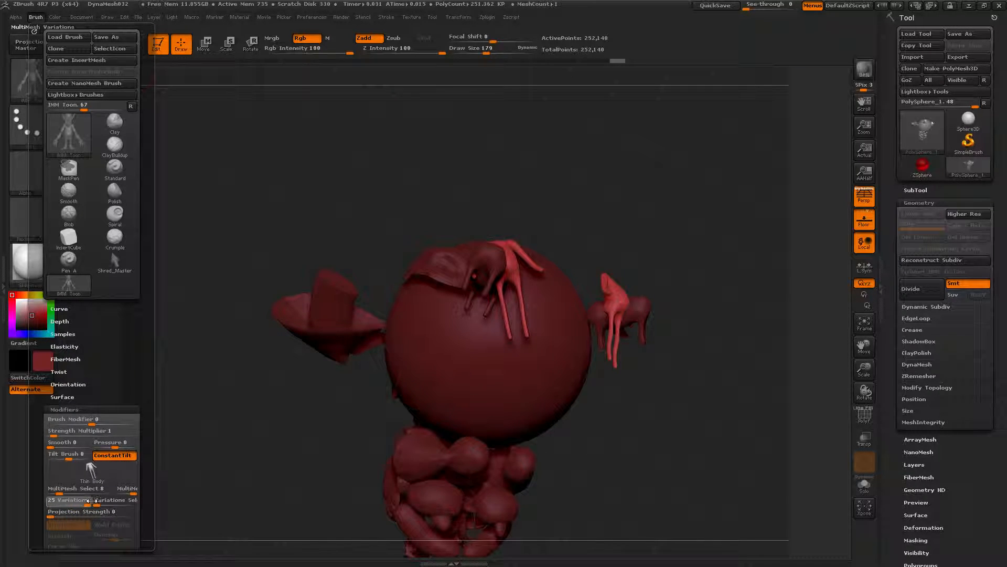
drag(516, 367, 533, 402)
drag(457, 347, 457, 399)
drag(409, 370, 415, 409)
drag(505, 314, 517, 352)
drag(535, 263, 541, 294)
drag(561, 273, 564, 302)
Step: Choose the Angry Mouth mesh from the MultiMesh inserts palette
click(36, 18)
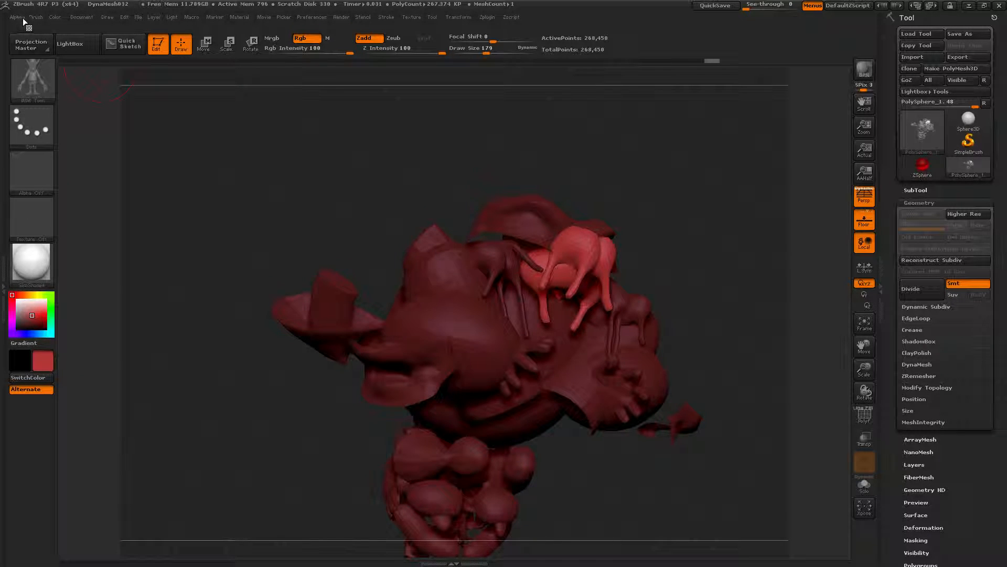
click(34, 18)
key(m)
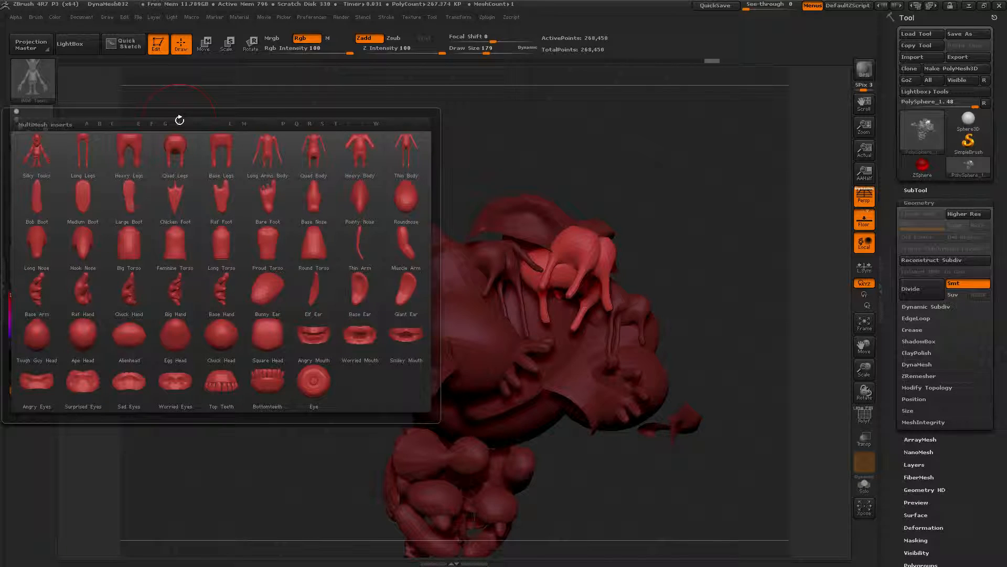
click(322, 336)
key(m)
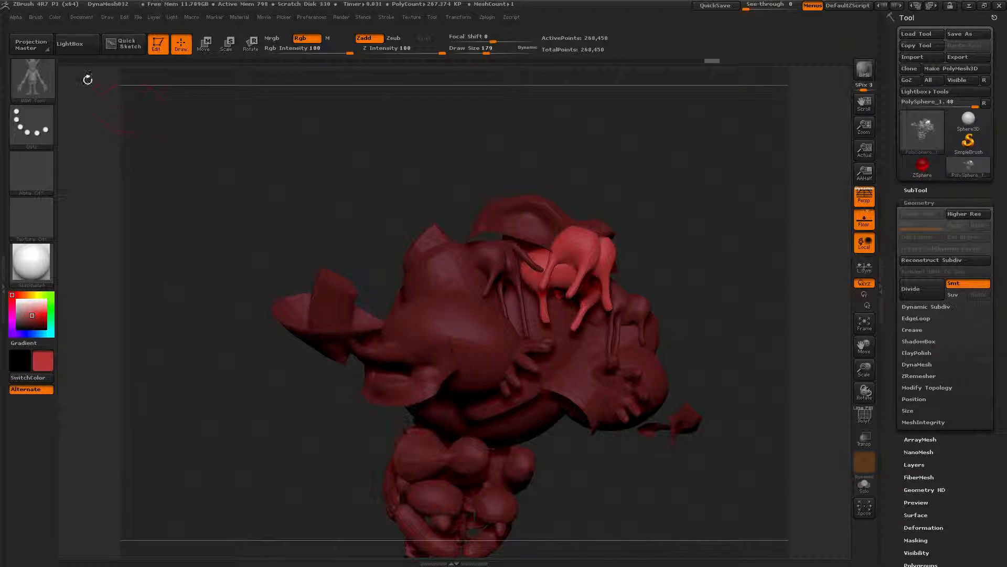
Step: Choose the Large Boot mesh from the MultiMesh inserts palette
click(39, 19)
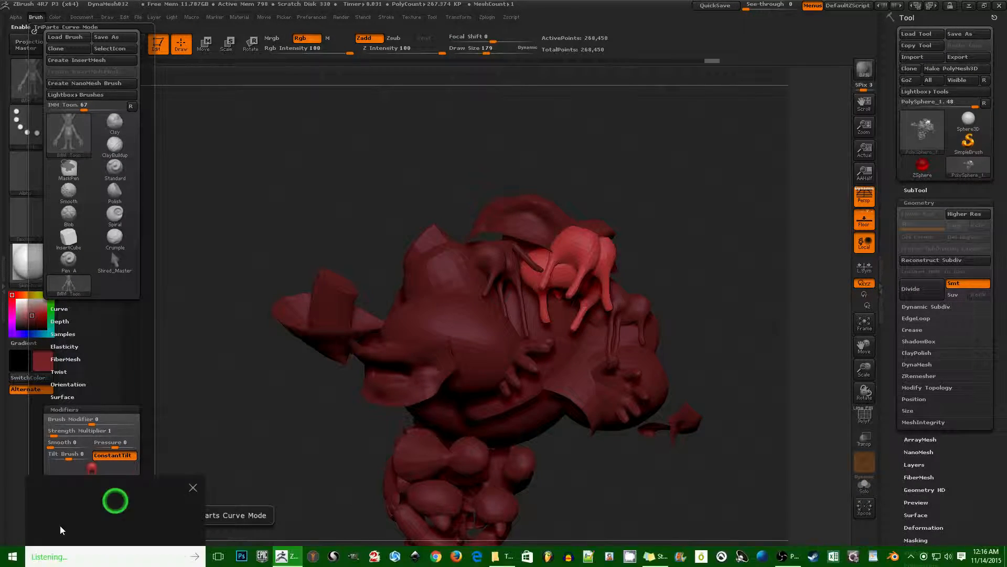
click(188, 487)
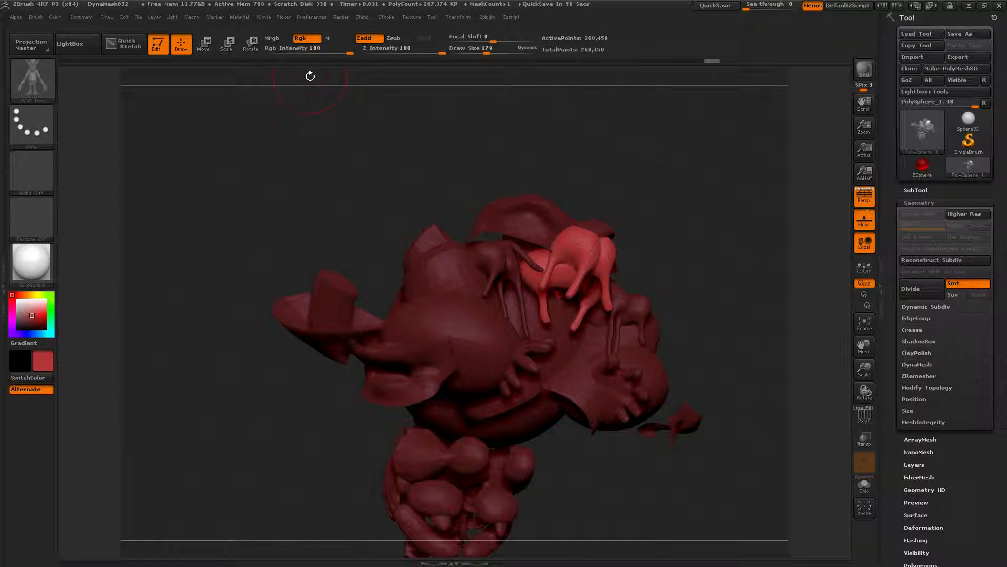
key(m)
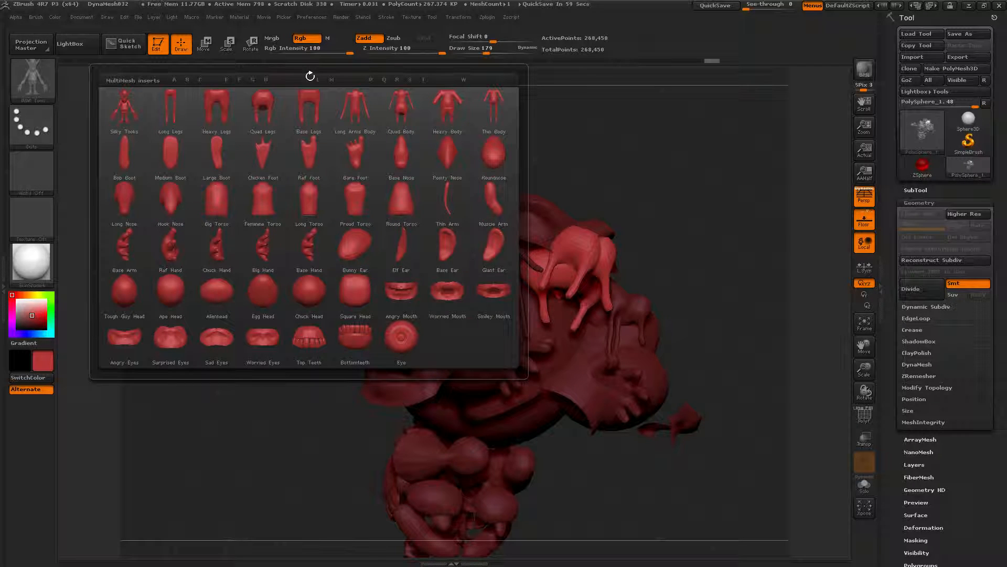
click(212, 152)
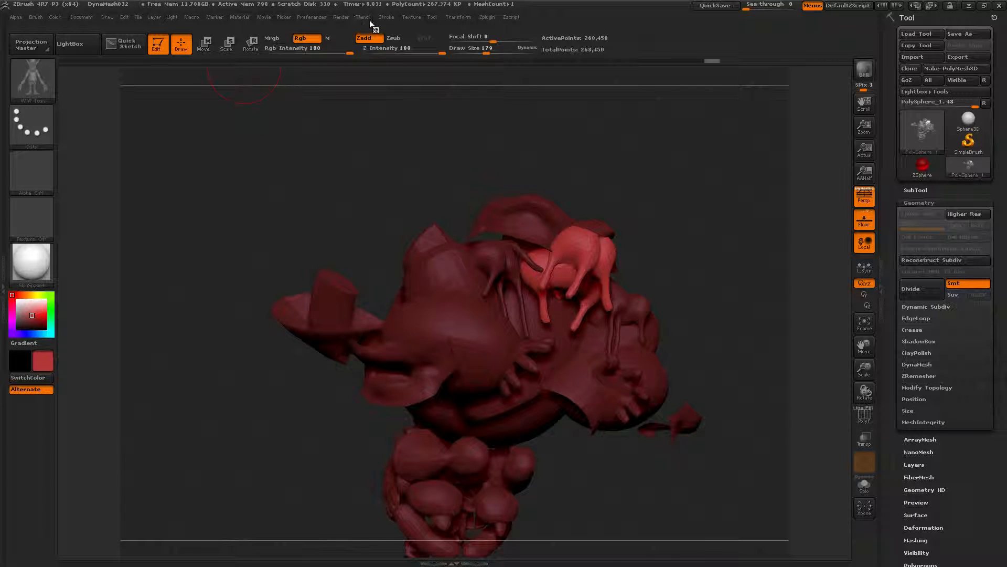
Step: Enable Tri Parts curve mode in the brush modifiers
click(388, 19)
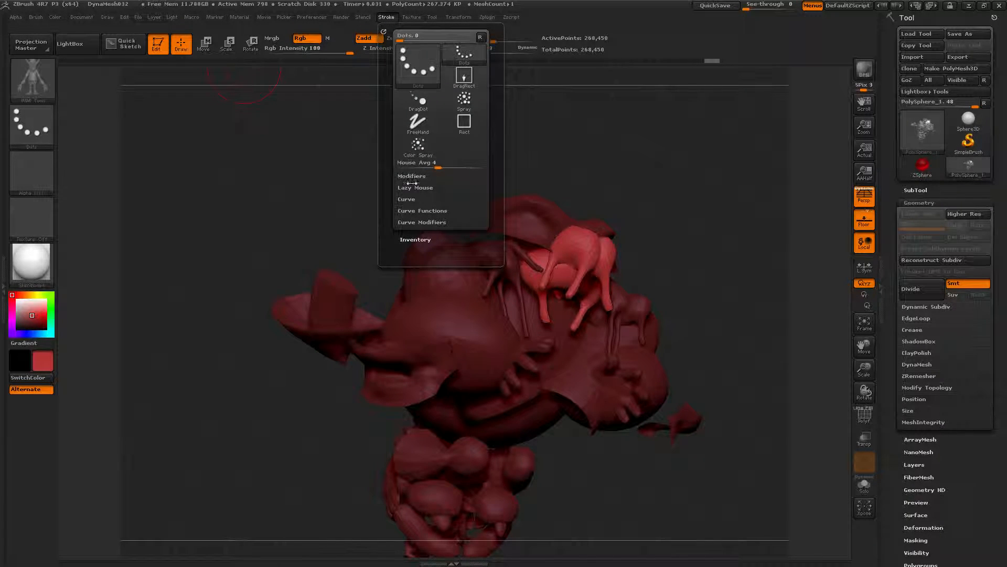
click(414, 200)
click(407, 211)
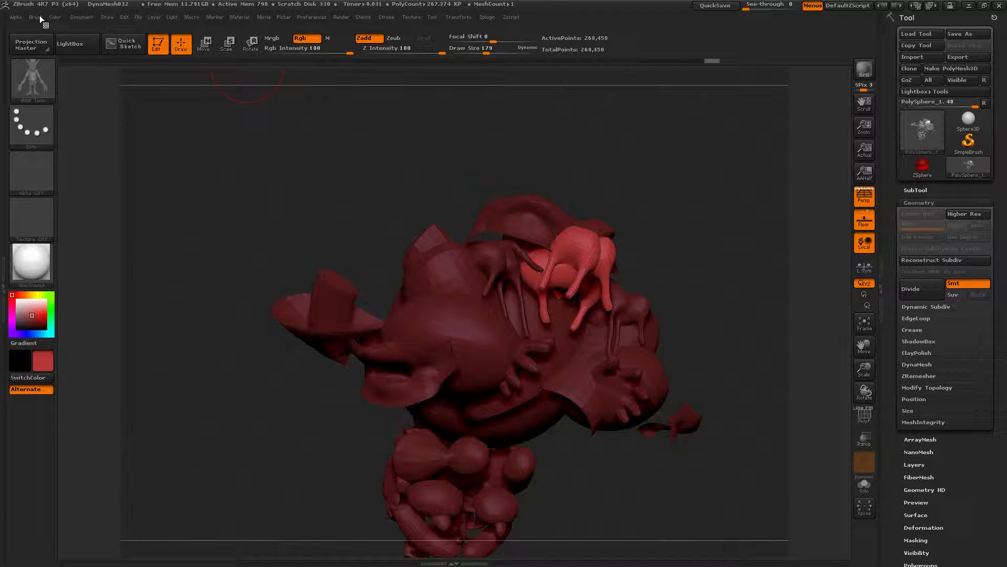
click(40, 16)
drag(89, 342, 102, 311)
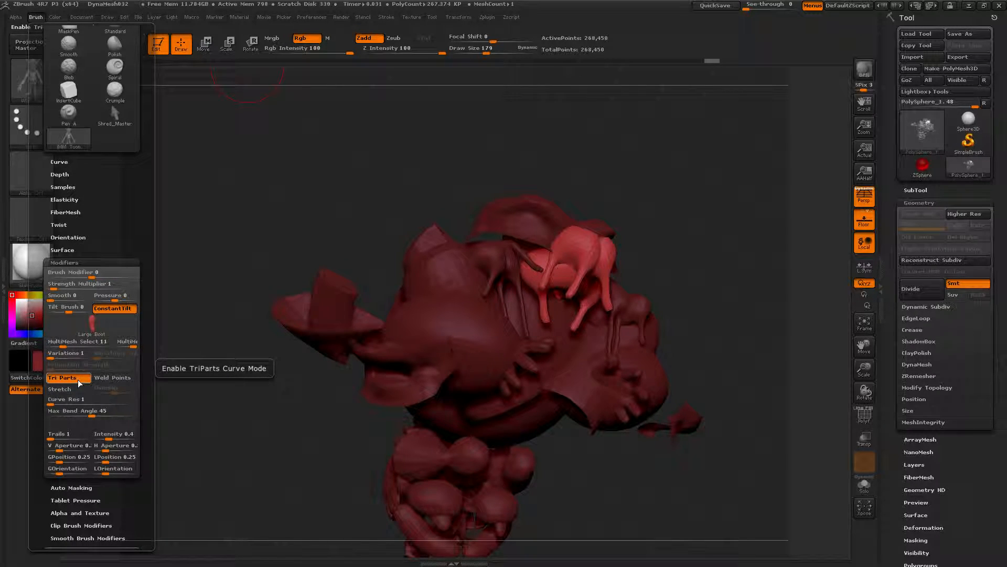
key(ctrl)
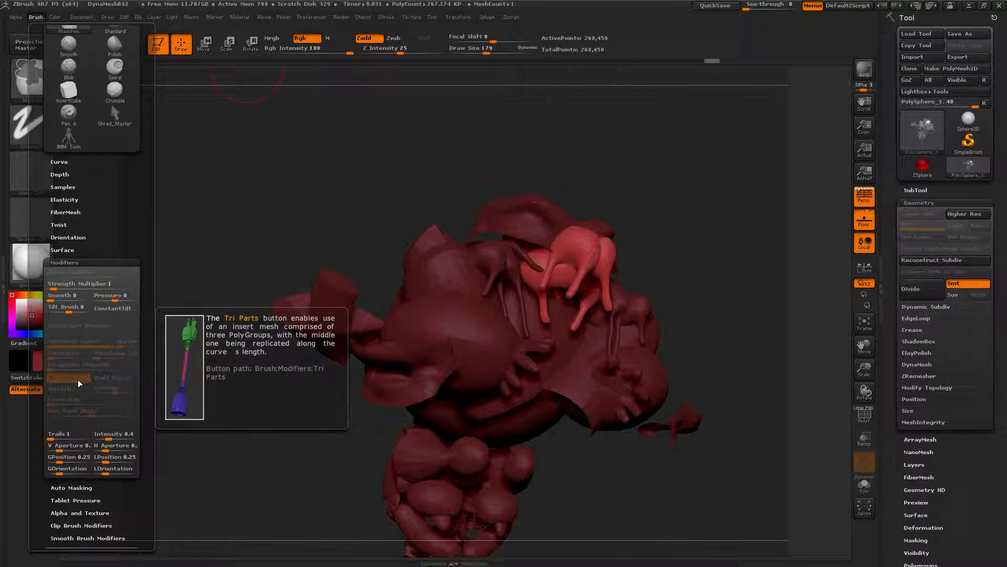
click(78, 379)
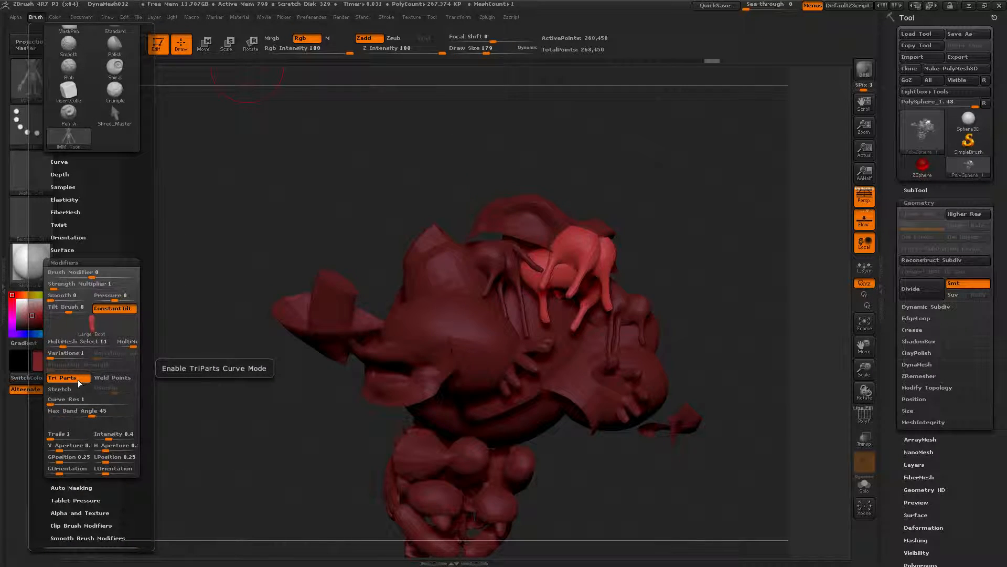
key(ctrl)
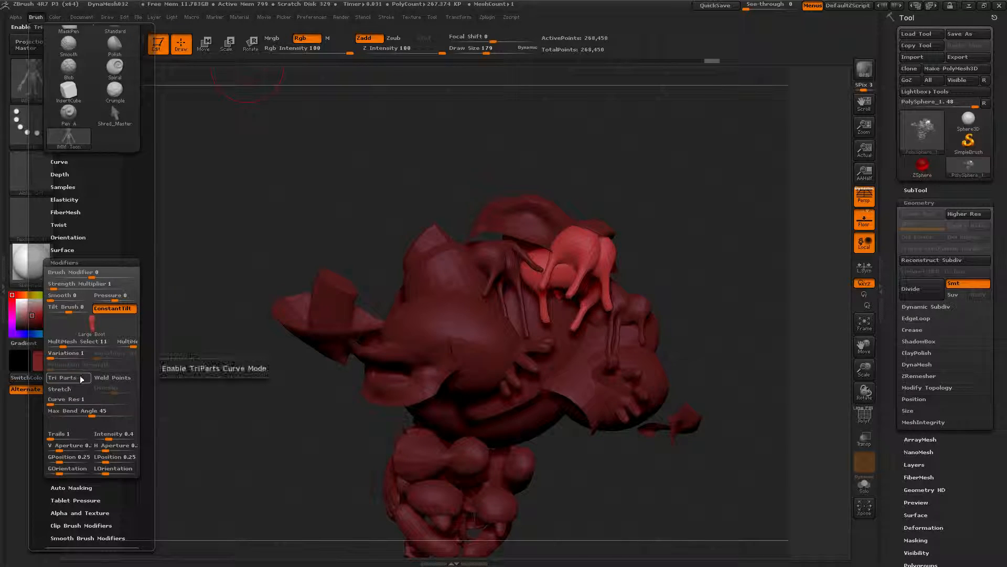
Step: Draw Tri Parts curve strands arcing around the sphere
drag(239, 168, 335, 113)
ctrl+right_drag(301, 198, 299, 214)
mouse_move(323, 173)
right_down()
mouse_move(325, 155)
mouse_move(304, 152)
mouse_move(433, 193)
right_up()
drag(451, 200, 516, 237)
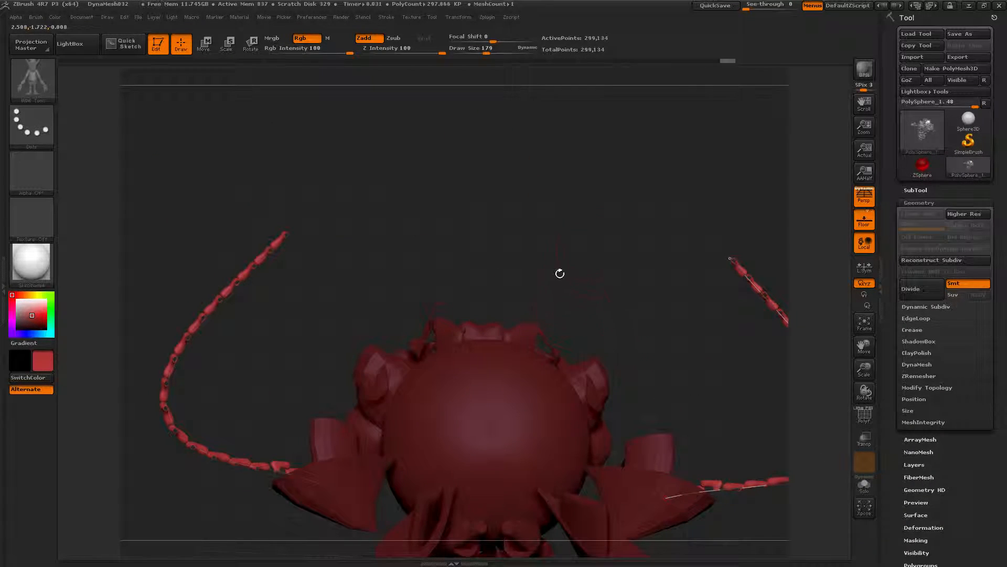
Step: Draw more Tri Parts curve strands spiralling across the front of the sphere
mouse_move(726, 261)
mouse_down()
mouse_move(573, 337)
mouse_move(498, 394)
mouse_move(381, 412)
mouse_move(317, 332)
mouse_move(480, 350)
mouse_move(438, 449)
mouse_up()
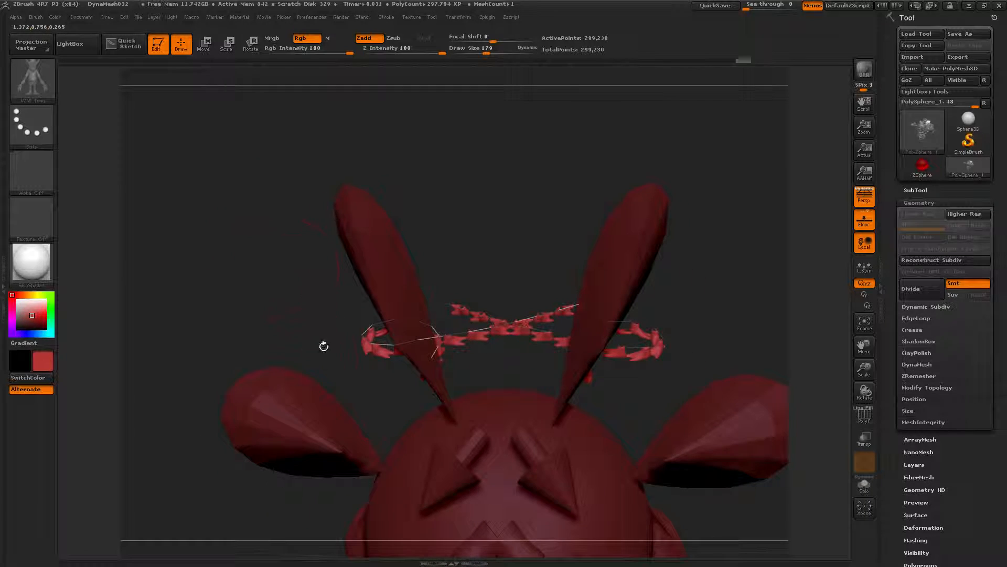
mouse_move(323, 346)
mouse_down()
mouse_move(254, 392)
mouse_move(346, 432)
mouse_move(297, 303)
mouse_move(357, 332)
mouse_move(393, 330)
mouse_up()
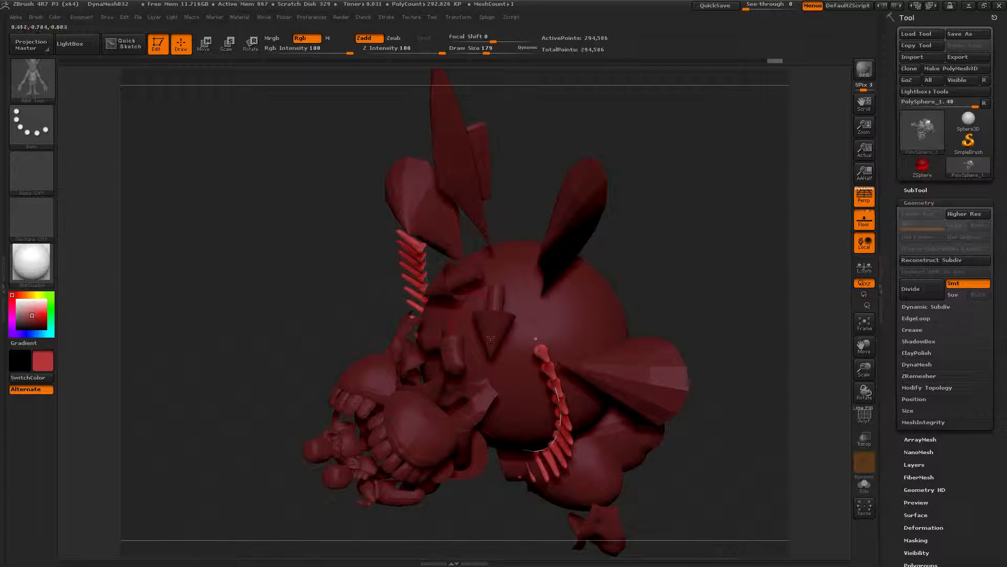
mouse_move(534, 341)
mouse_down()
mouse_move(516, 263)
mouse_move(531, 228)
mouse_move(590, 212)
mouse_move(711, 336)
mouse_move(661, 362)
mouse_move(434, 286)
mouse_move(291, 419)
mouse_move(328, 475)
mouse_up()
drag(147, 186, 140, 181)
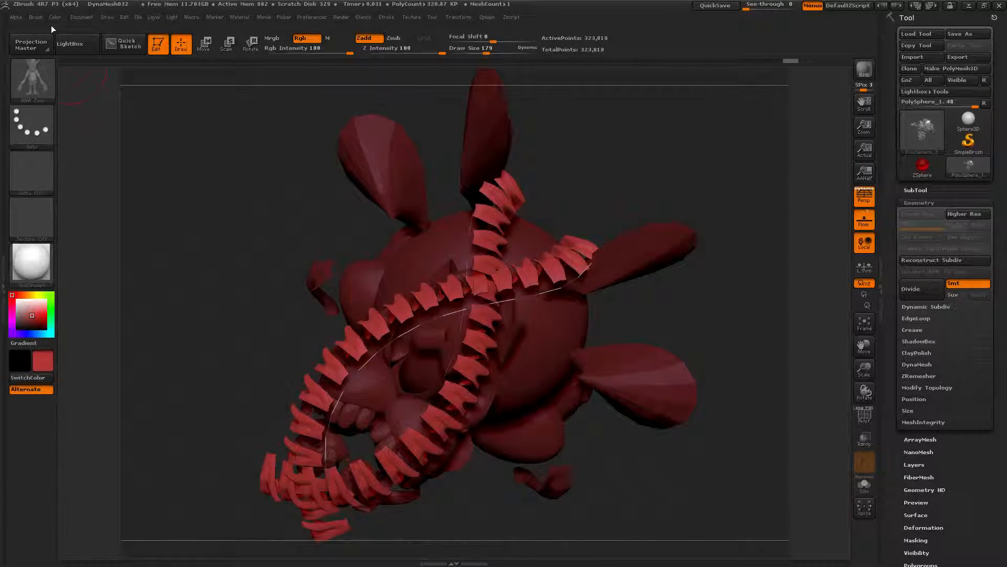
Step: Draw additional Tri Parts strands reaching out from the sphere's sides and top
click(35, 17)
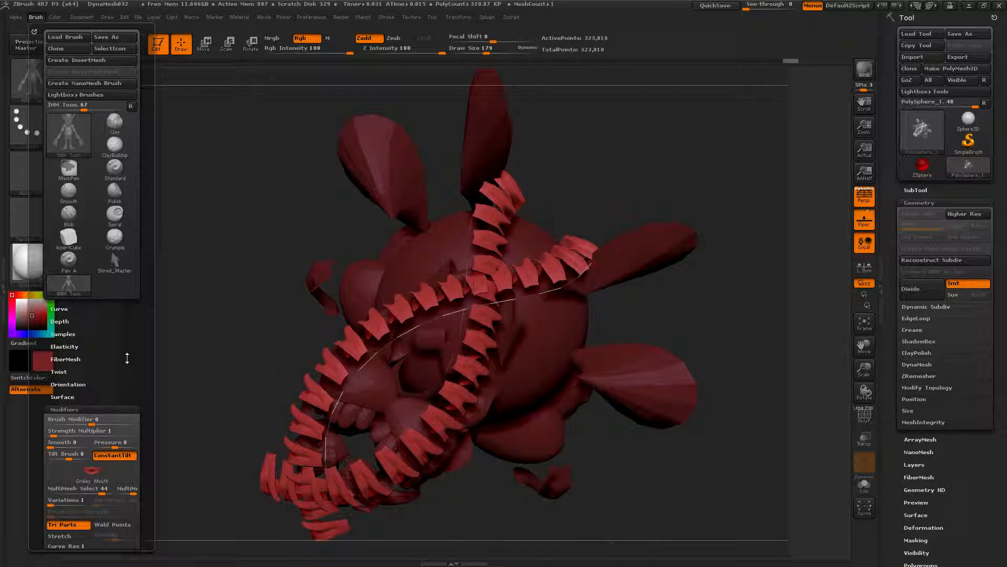
scroll(127, 359, down, 5)
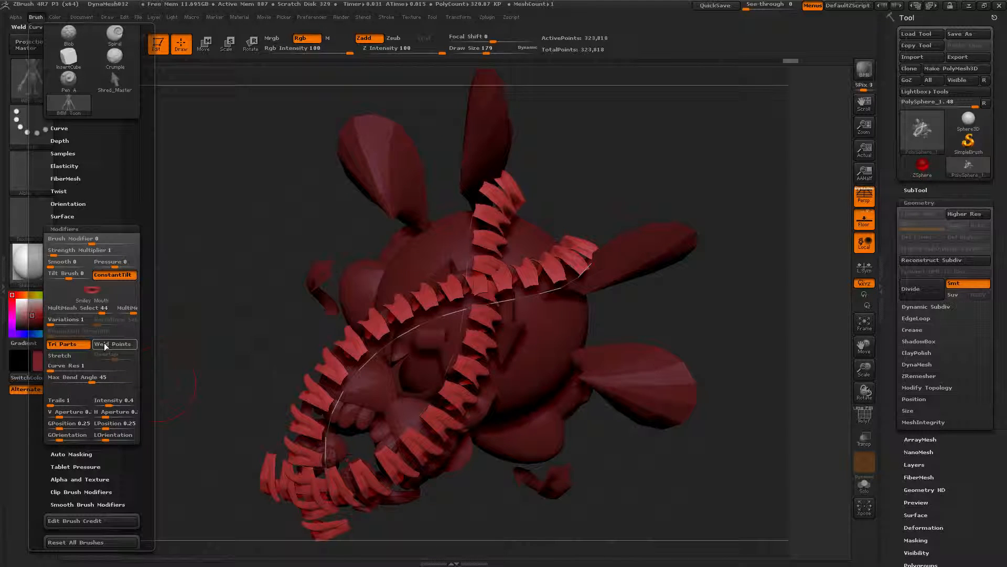
mouse_move(435, 234)
mouse_down()
mouse_move(373, 422)
mouse_move(556, 464)
mouse_up()
drag(711, 222, 537, 227)
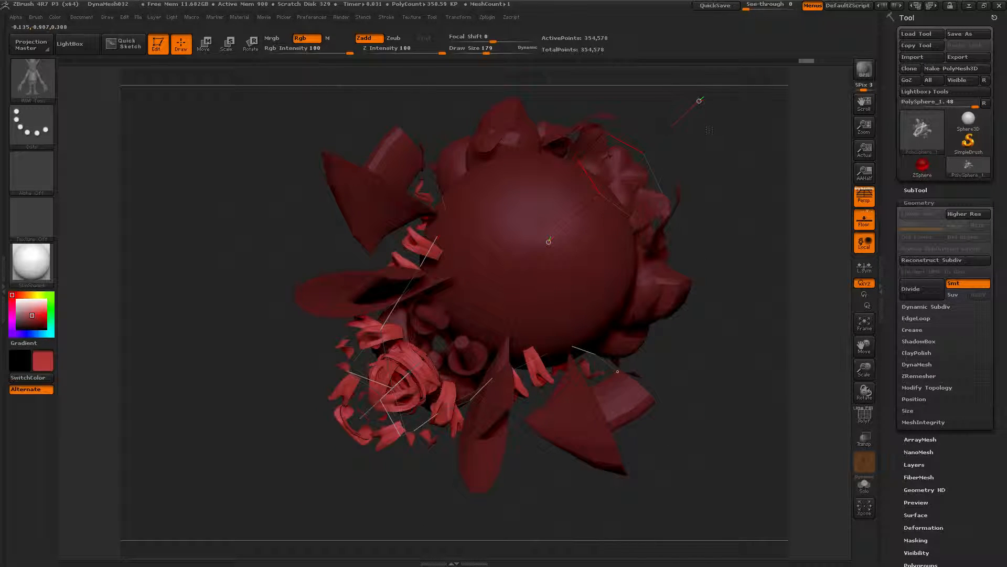
mouse_move(442, 231)
mouse_down()
mouse_move(169, 231)
mouse_move(125, 244)
mouse_up()
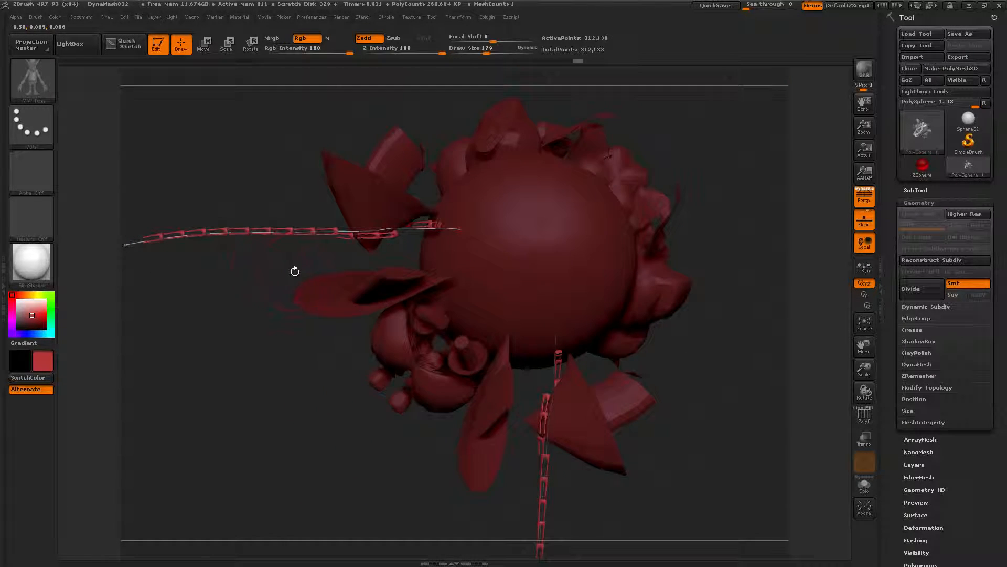
Step: Draw more curling Tri Parts strands off the sphere's edge with a smaller draw size
mouse_move(200, 176)
ctrl+right_down()
mouse_move(242, 300)
mouse_move(264, 305)
ctrl+right_up()
drag(264, 305, 315, 327)
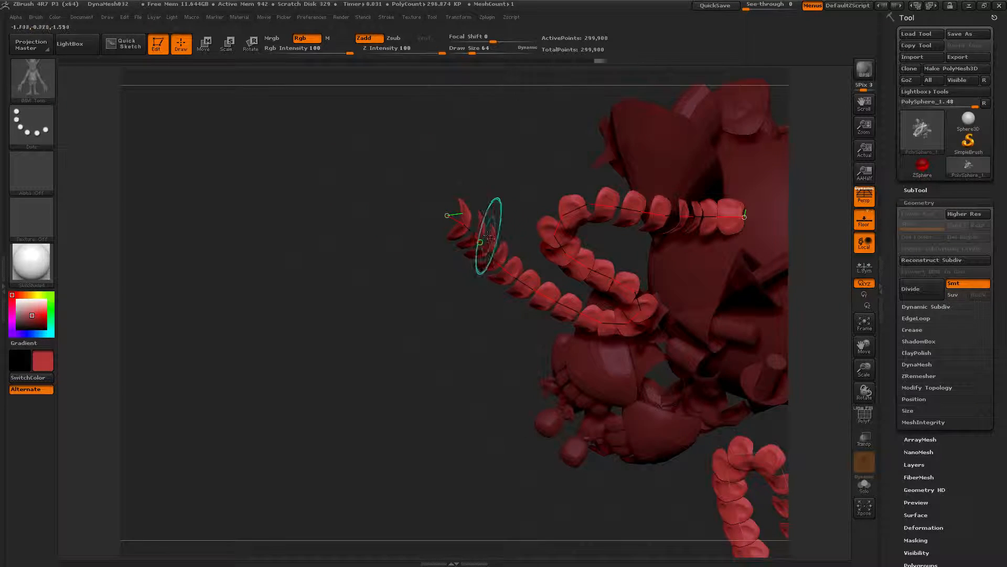
drag(457, 221, 192, 421)
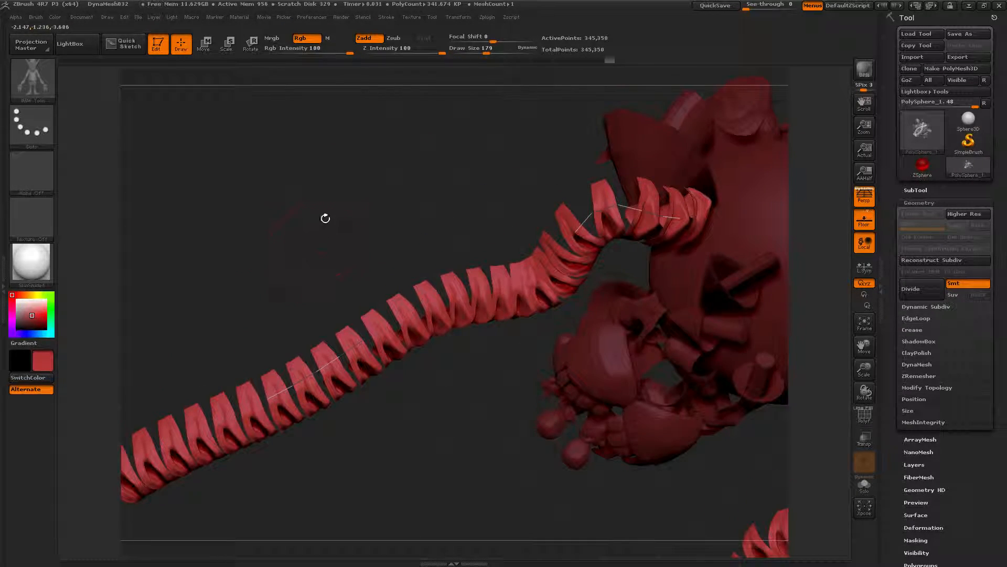
drag(325, 219, 316, 161)
Step: Toggle Weld Points in the curve modifiers and draw beaded Tri Parts strands looping beside the sphere
click(38, 17)
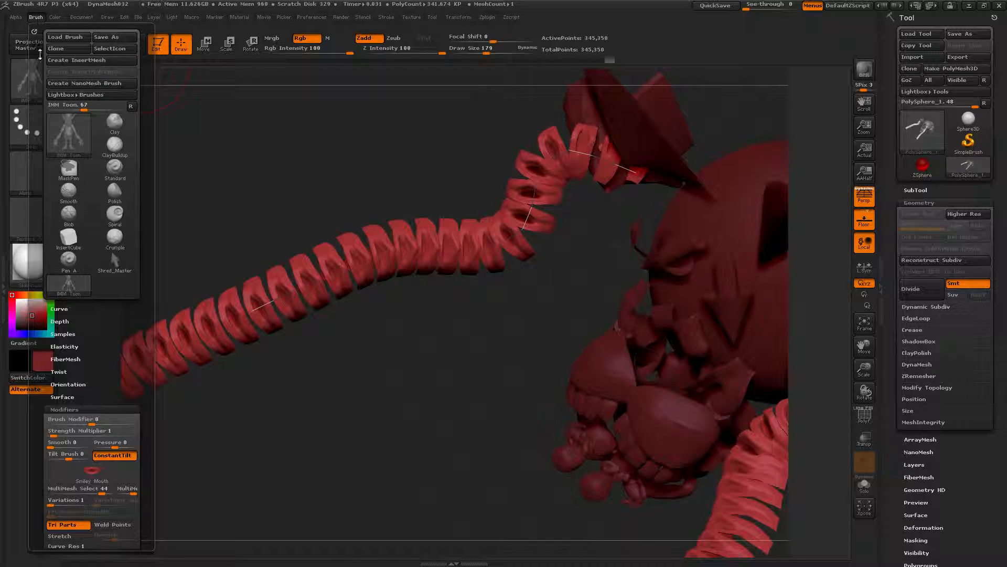
drag(128, 361, 125, 240)
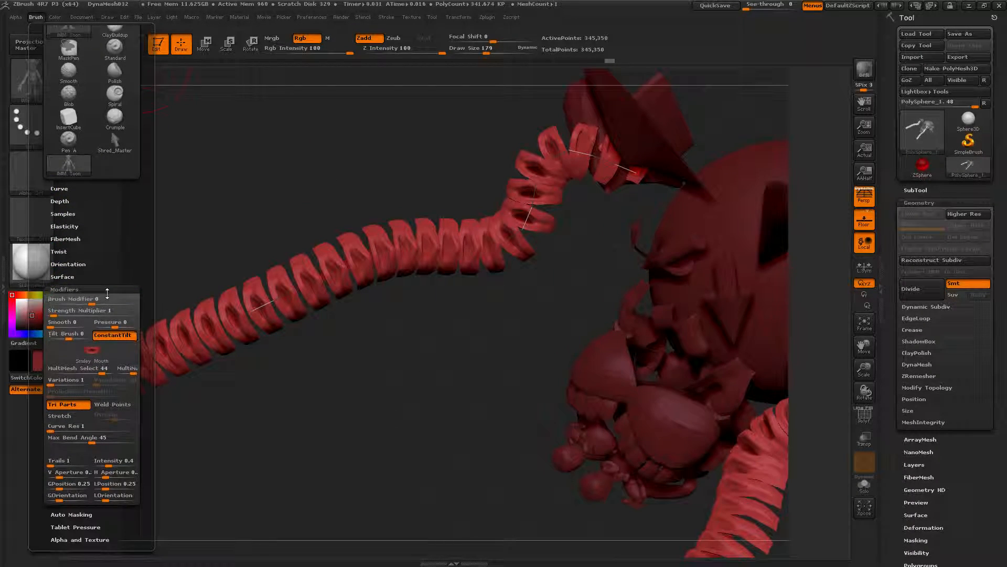
click(116, 404)
mouse_move(316, 283)
mouse_down()
mouse_move(456, 428)
mouse_move(473, 464)
mouse_up()
mouse_move(318, 266)
mouse_down()
mouse_move(367, 282)
mouse_move(327, 263)
mouse_up()
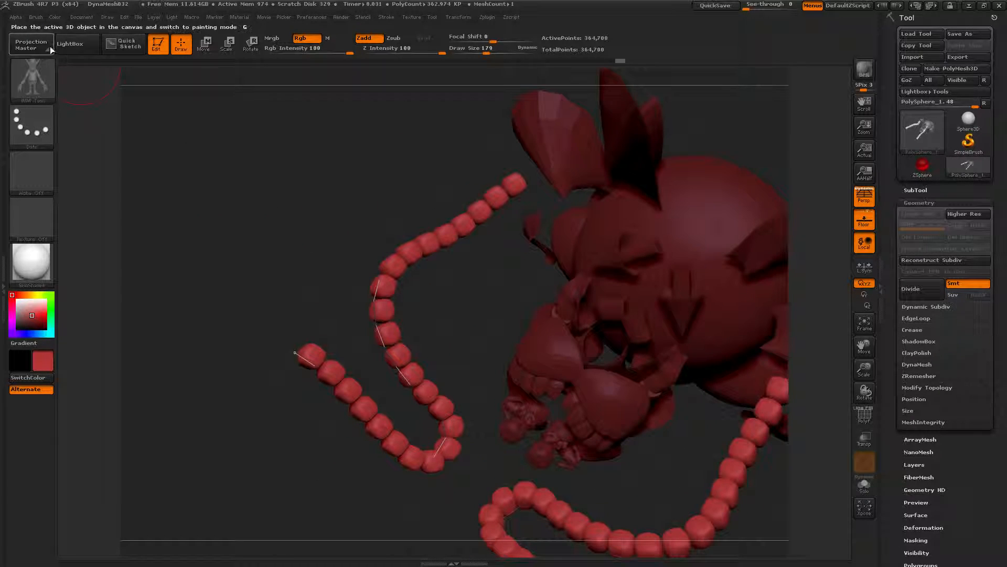
Step: Enable Stretch in the curve modifiers and draw stretched Tri Parts strands rising from the sphere
click(32, 17)
drag(116, 370, 116, 234)
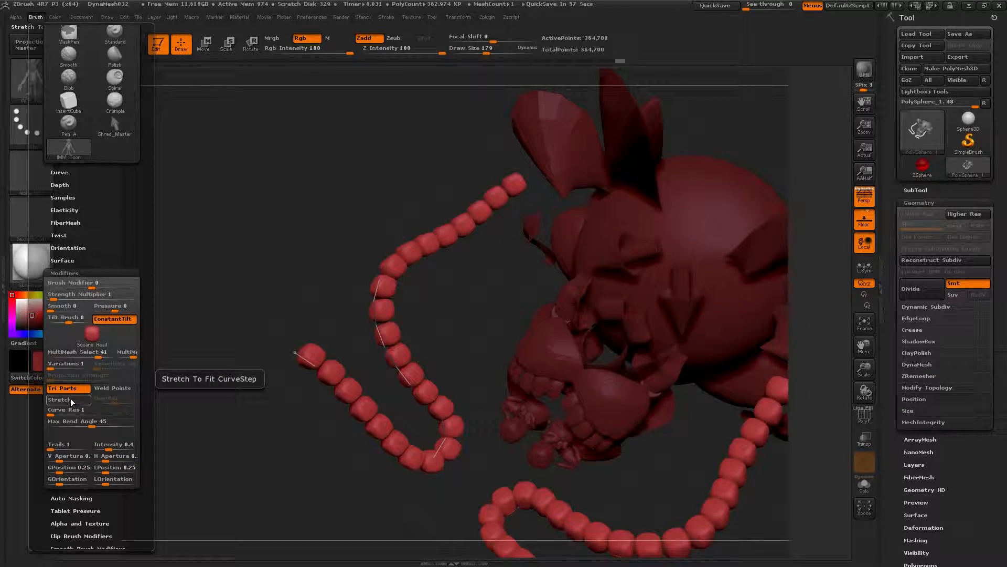
key(ctrl)
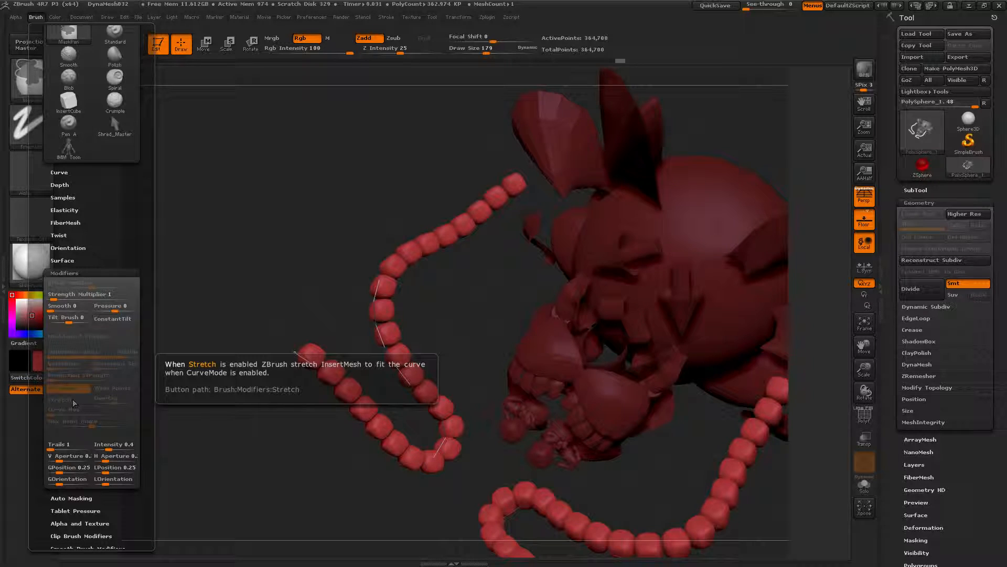
click(73, 400)
mouse_move(332, 285)
mouse_down()
mouse_move(360, 202)
mouse_move(362, 246)
mouse_up()
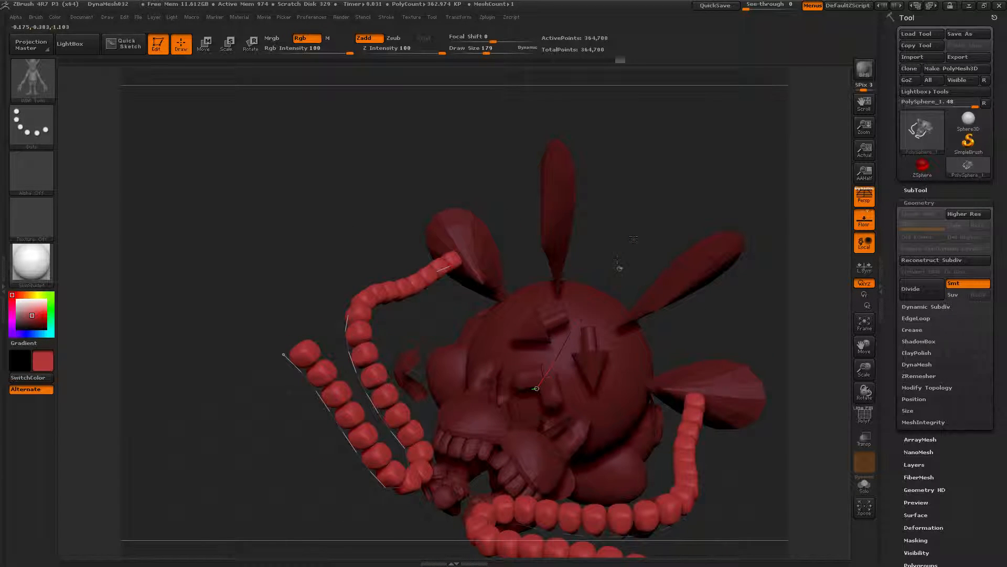
drag(466, 101, 463, 100)
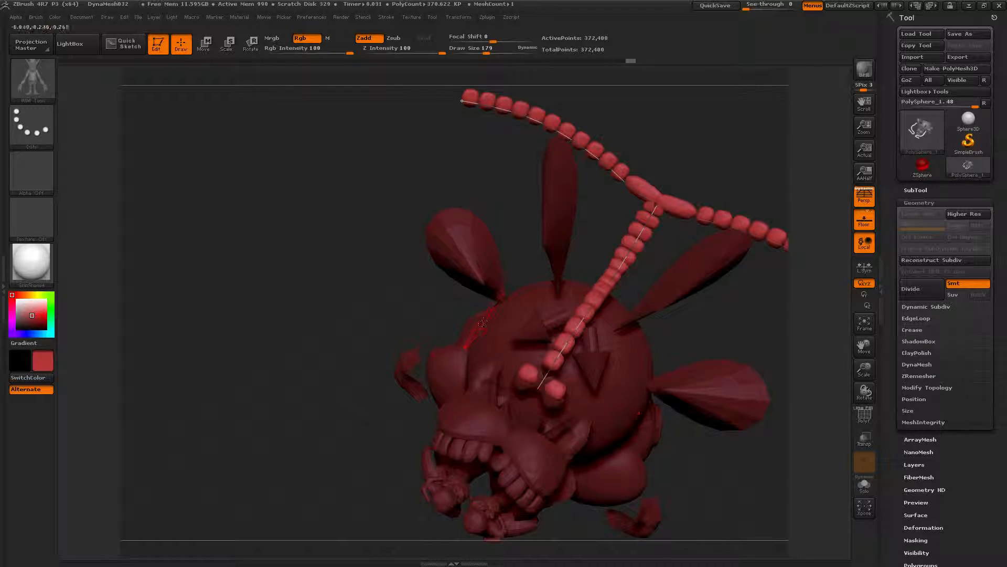
drag(359, 358, 391, 349)
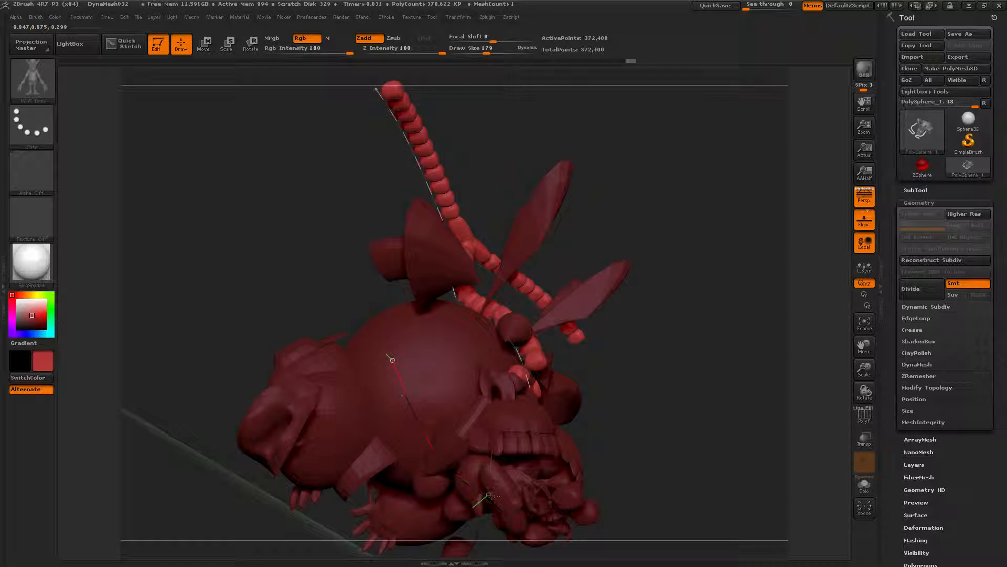
Step: Undo the last strand and redraw stretched strands over the sphere, undoing the unwanted attempt
key(ctrl+z)
drag(669, 420, 567, 432)
drag(434, 337, 279, 178)
drag(250, 299, 293, 315)
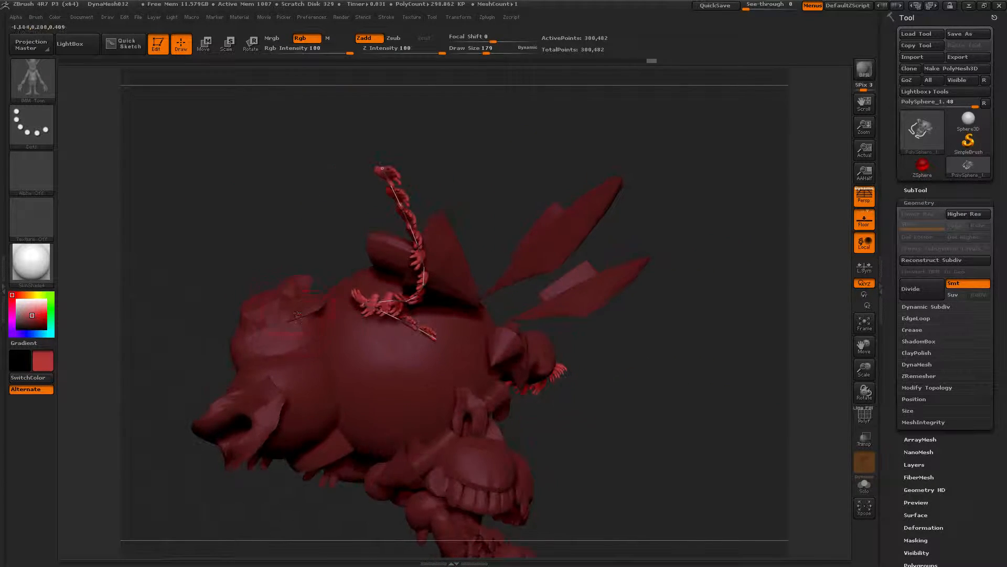
mouse_move(415, 424)
mouse_down()
mouse_move(492, 435)
mouse_move(561, 321)
mouse_up()
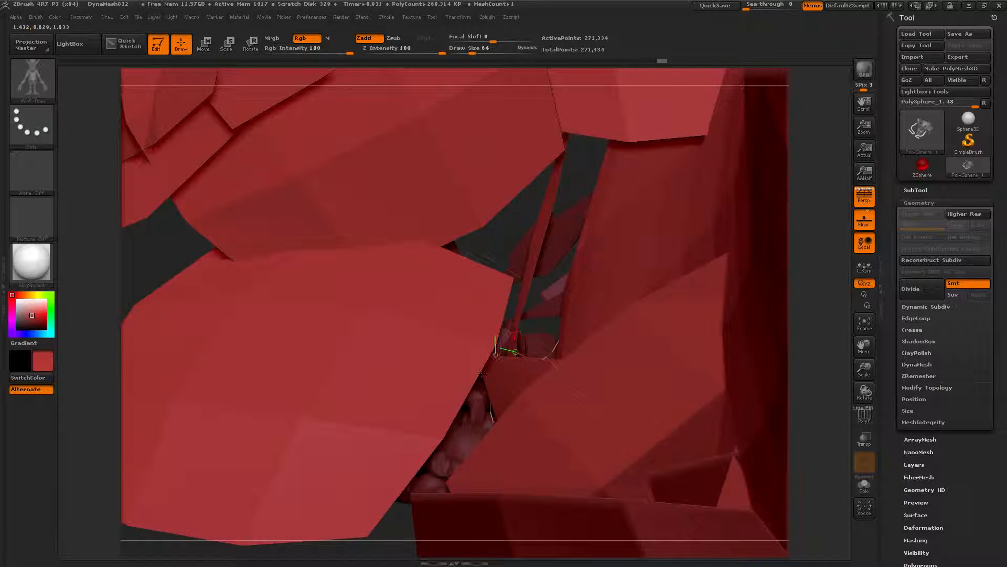
key(ctrl+z)
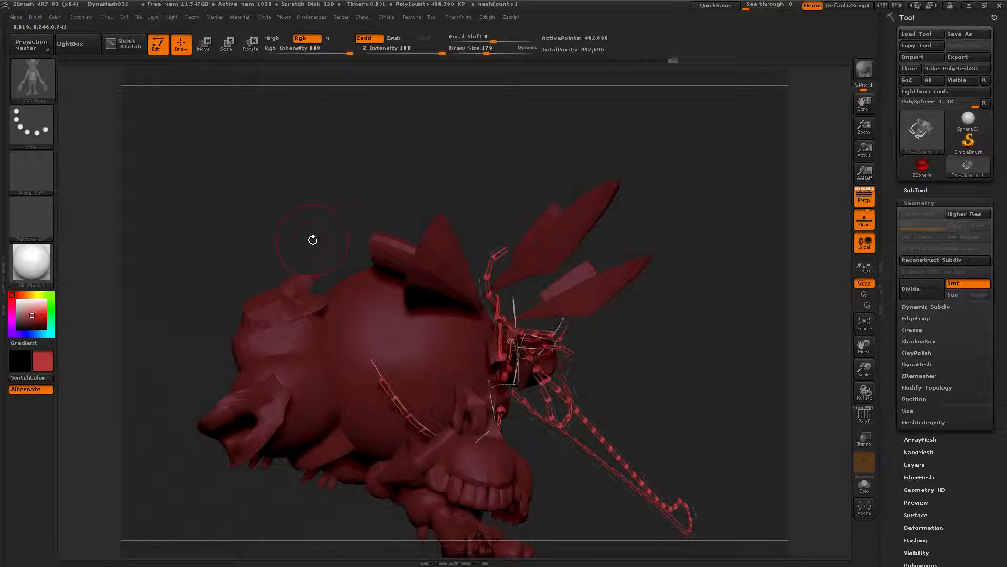
Step: Draw short stretched spike strands down the front of the sphere, undoing one attempt
drag(313, 240, 289, 274)
key(ctrl+z)
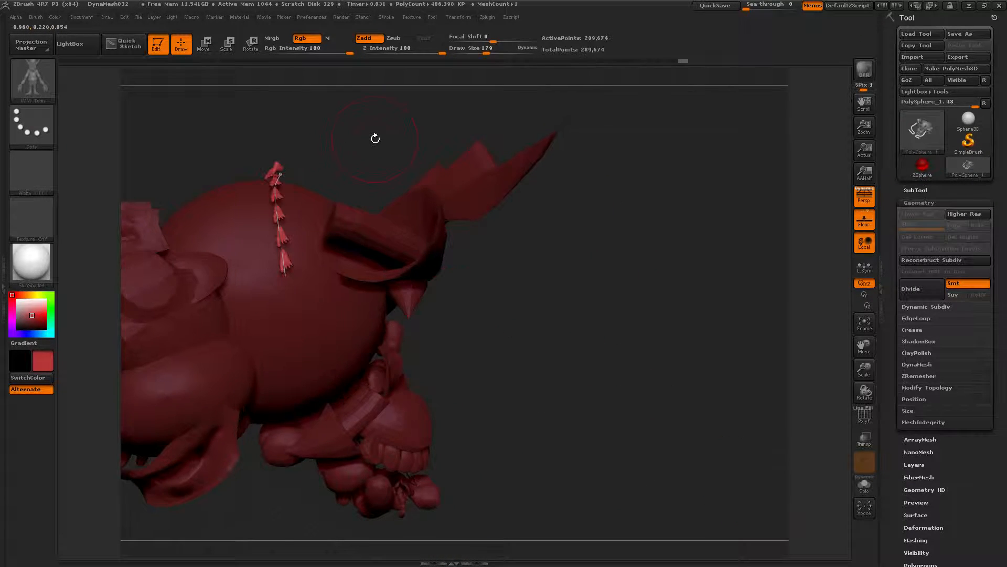
drag(371, 140, 333, 216)
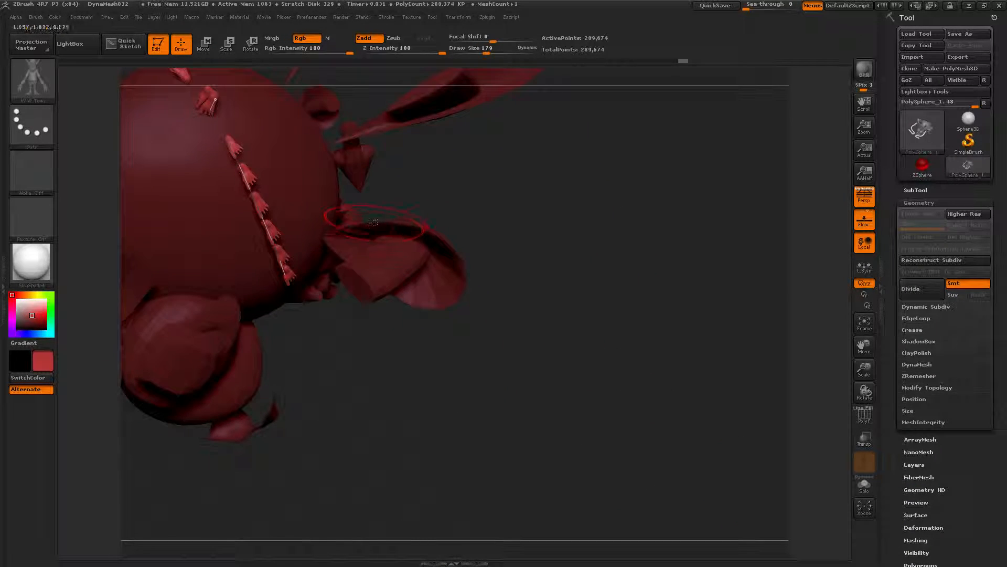
drag(388, 202, 437, 239)
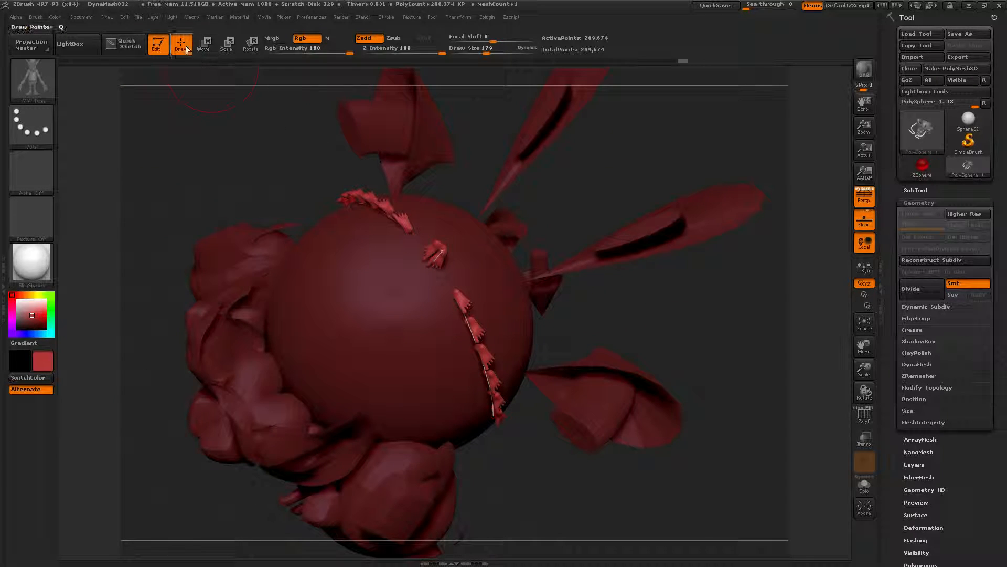
Step: Draw a stretched strand of large tube parts across the sphere's front
click(36, 17)
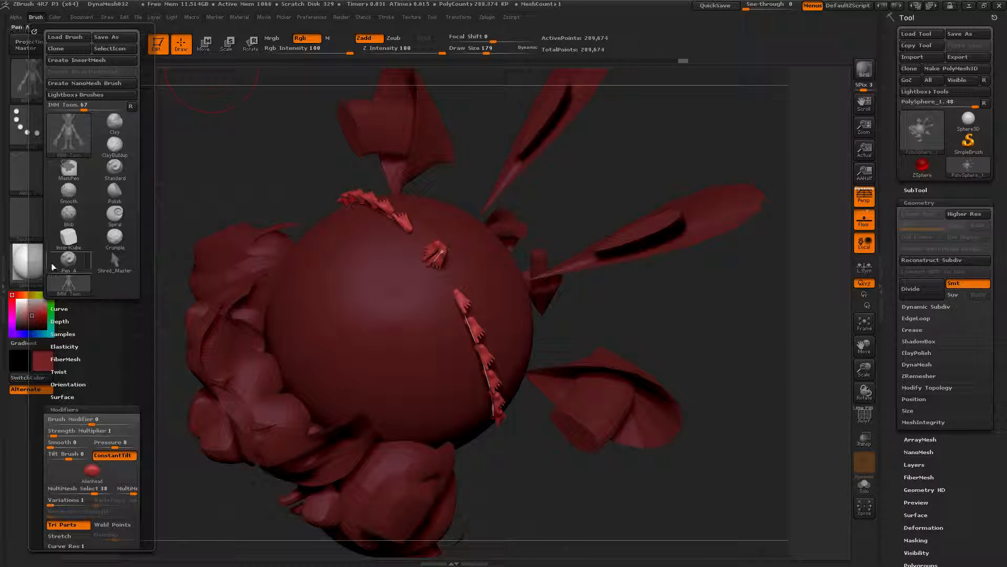
scroll(46, 439, down, 5)
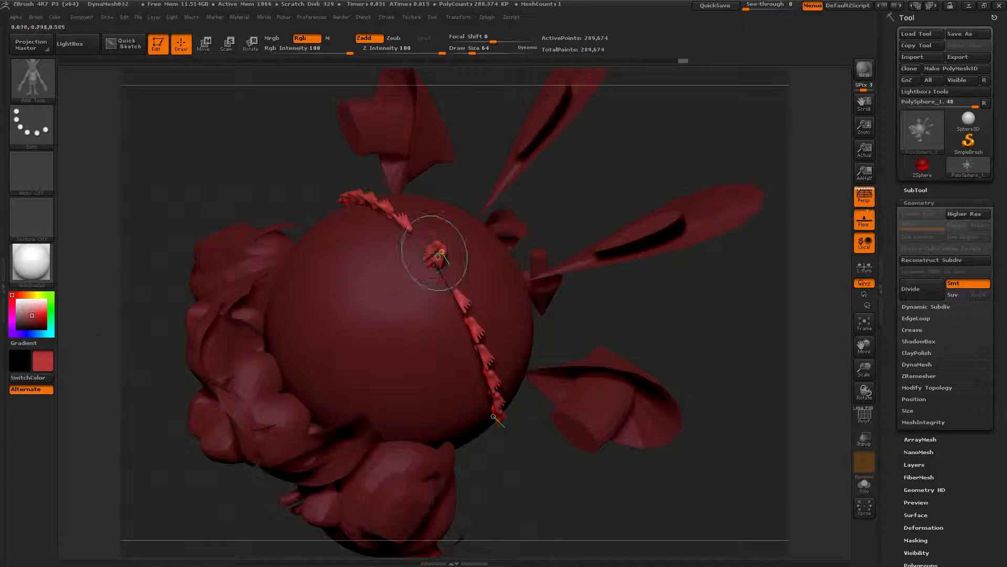
drag(447, 251, 481, 360)
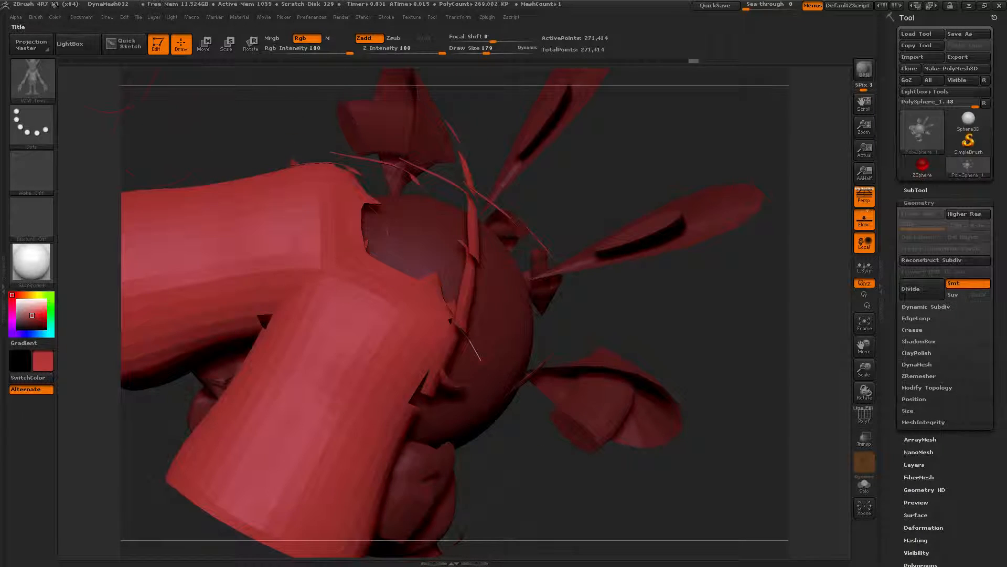
Step: Review the help descriptions of the Tri Parts curve mode in the brush modifiers
click(39, 16)
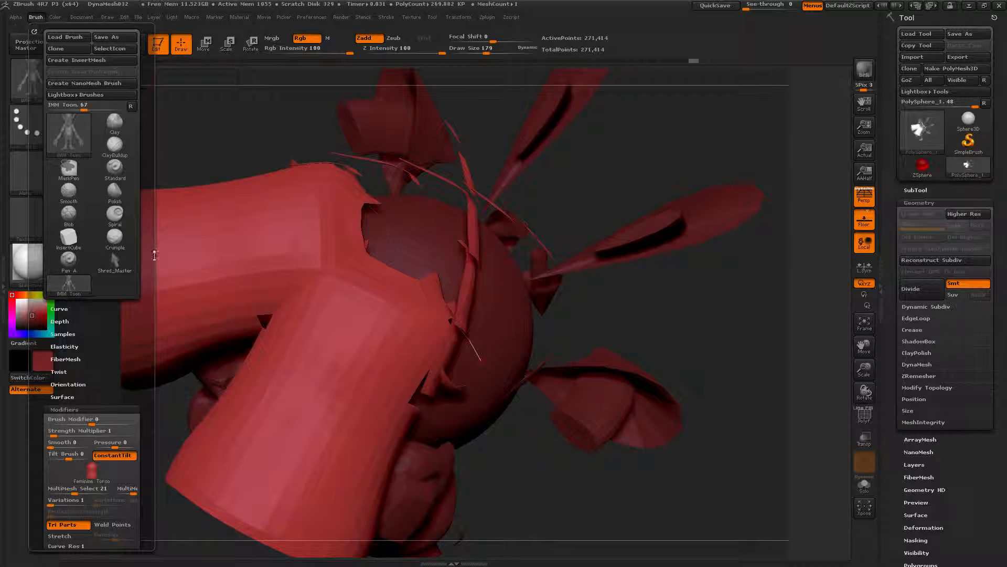
scroll(104, 401, down, 5)
key(ctrl)
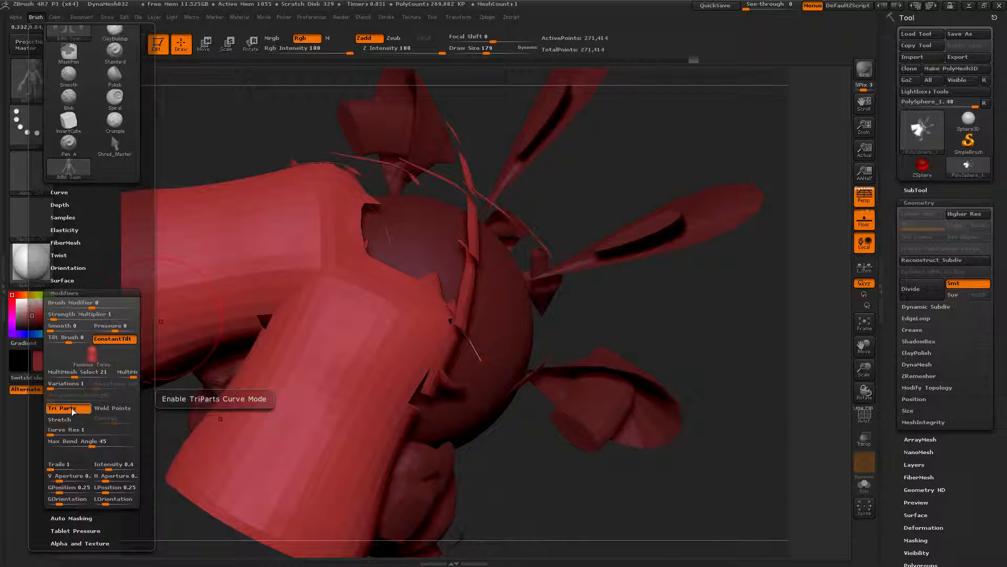
key(ctrl)
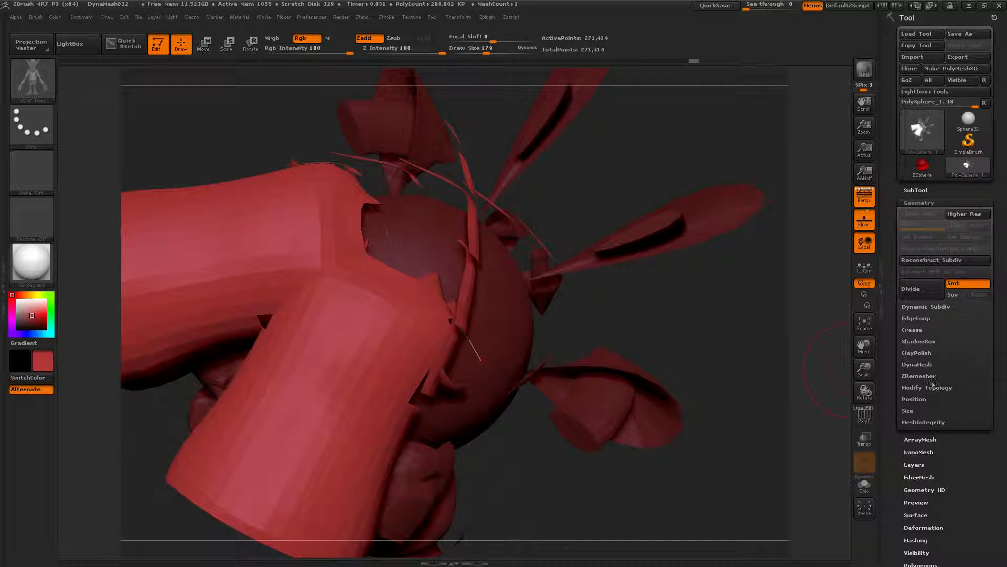
Step: Open the SubTool Project options and draw one more strand across the sphere
click(921, 191)
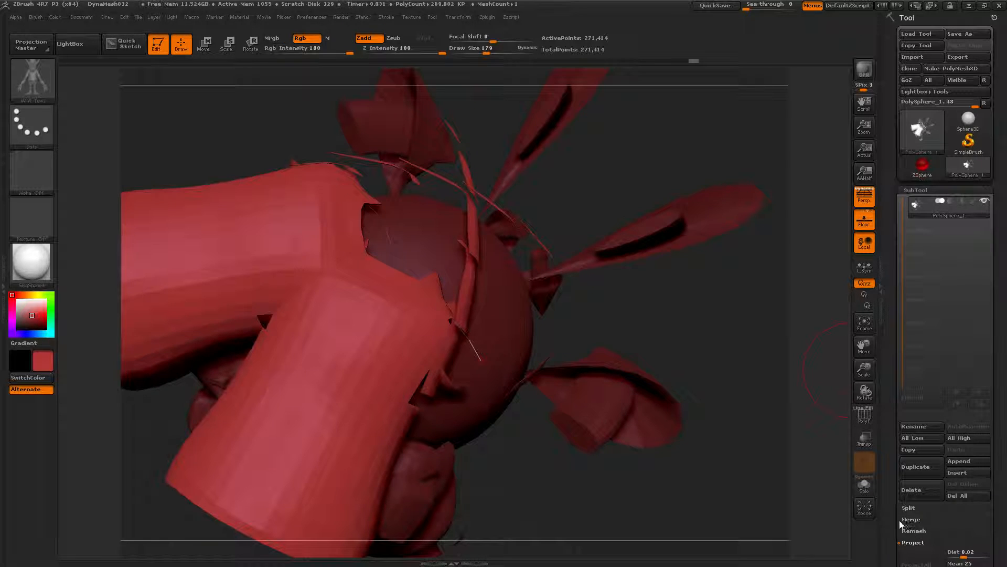
click(915, 542)
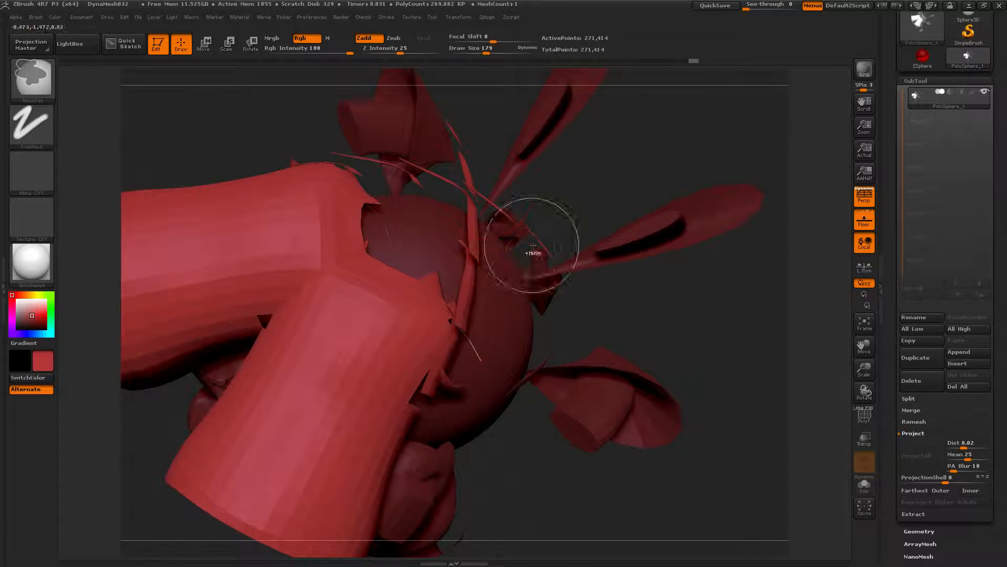
drag(709, 270, 697, 353)
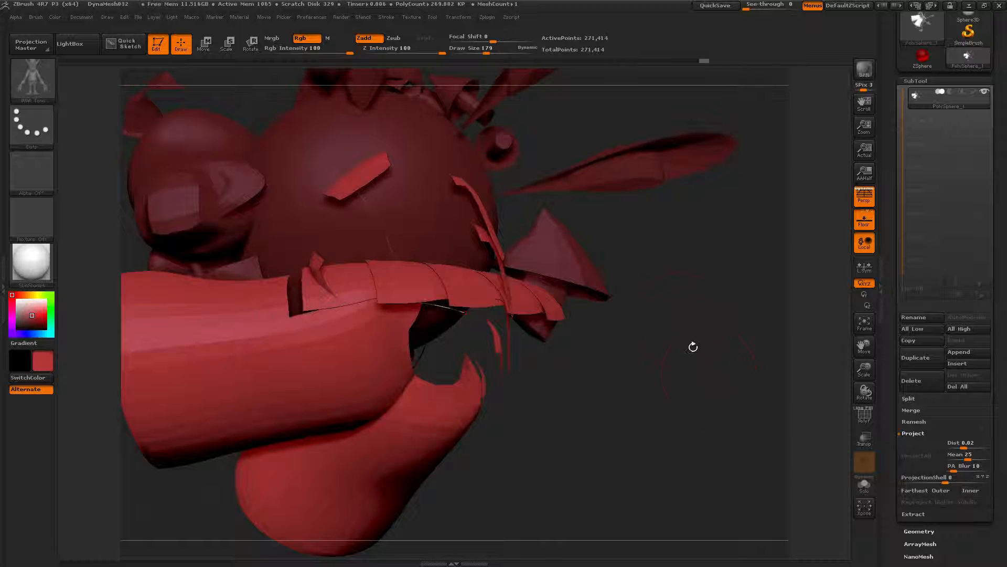
mouse_move(439, 180)
mouse_down()
mouse_move(512, 102)
mouse_move(642, 120)
mouse_up()
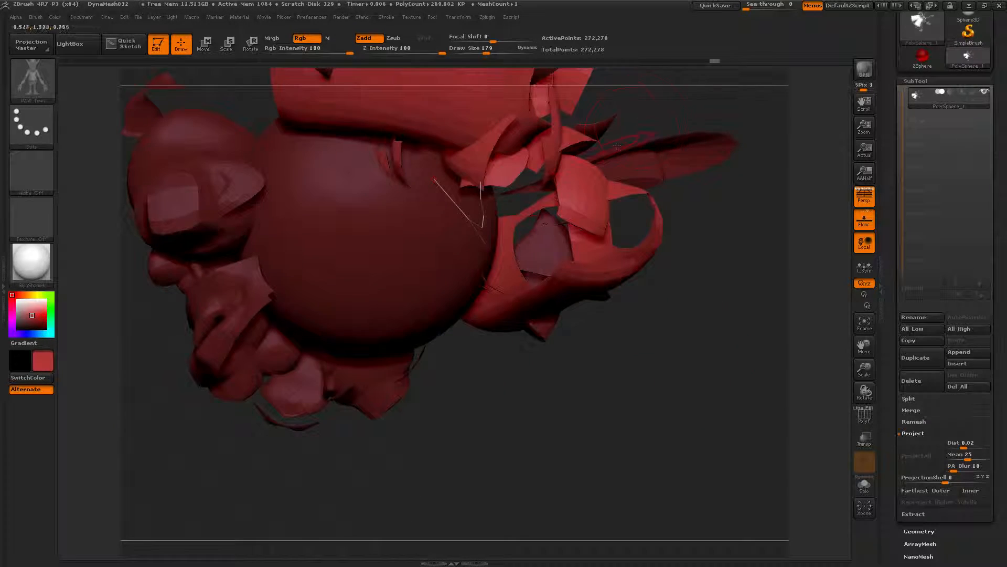
Step: Switch to the Shred_Master brush and stroke across the mesh
key(b)
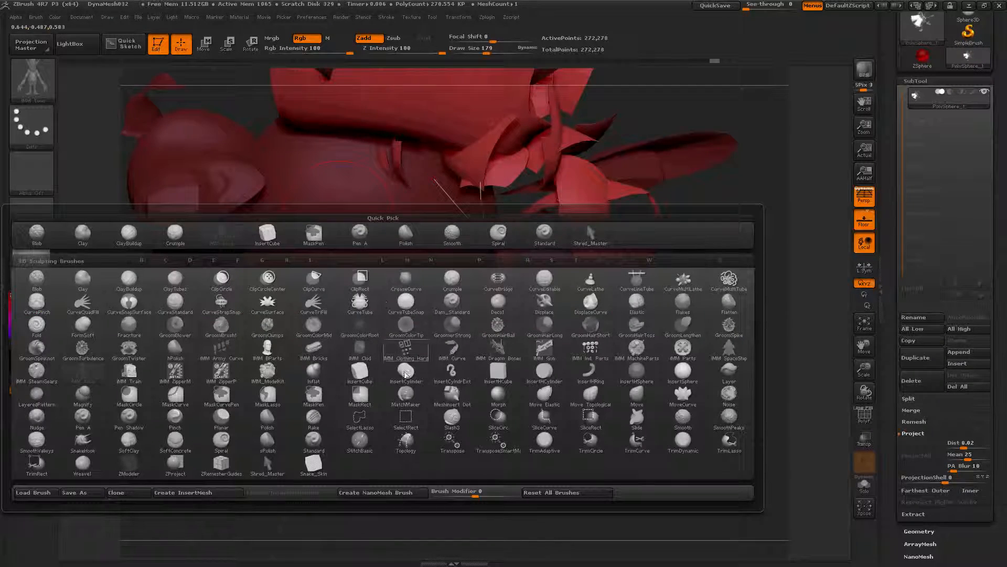
click(268, 466)
drag(344, 344, 480, 321)
Step: Duplicate the subtool, select the lower copy and run Project All
key(ctrl+shift+d)
click(917, 461)
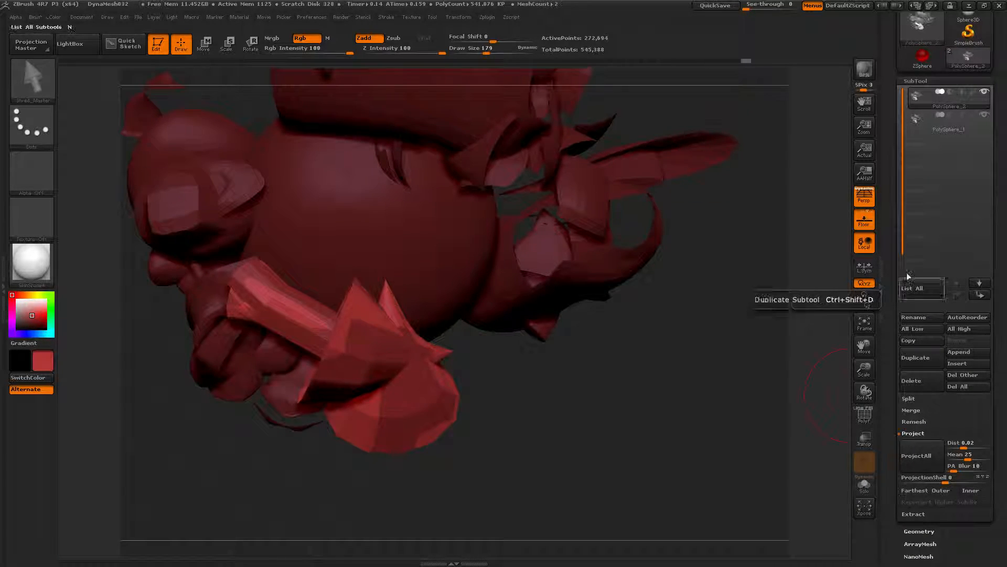
click(923, 128)
drag(756, 412, 577, 398)
click(920, 465)
Step: Make several Shred_Master strokes on the mesh, undoing the unwanted ones
drag(573, 361, 674, 323)
key(ctrl+z)
mouse_move(447, 351)
mouse_down()
mouse_move(467, 407)
mouse_move(545, 426)
mouse_up()
key(ctrl+z)
mouse_move(301, 281)
mouse_down()
mouse_move(345, 333)
mouse_move(361, 328)
mouse_up()
drag(363, 243, 312, 264)
key(ctrl+z)
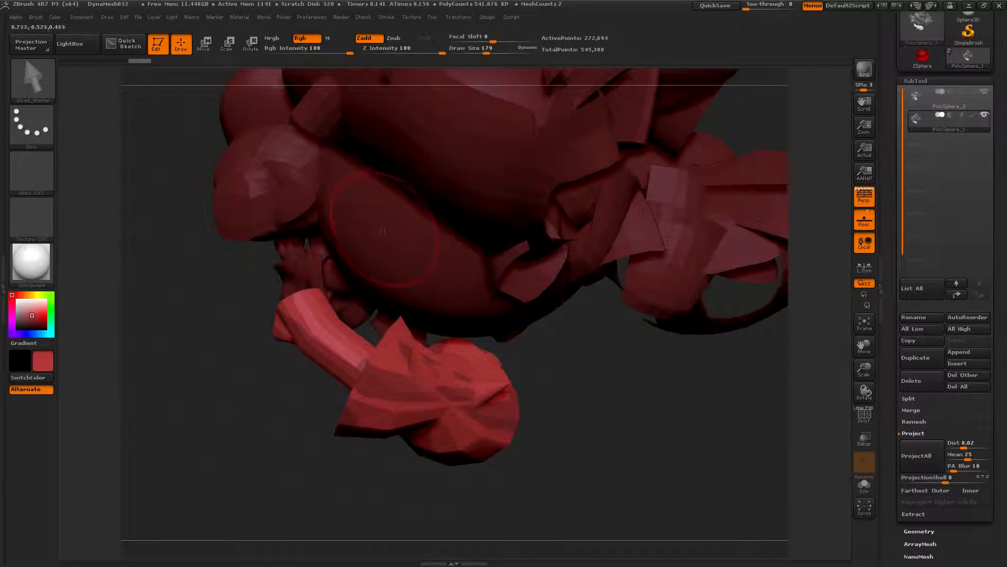
Step: Duplicate the subtool again and run Project All with the projection Dist set to 1
key(ctrl+shift+d)
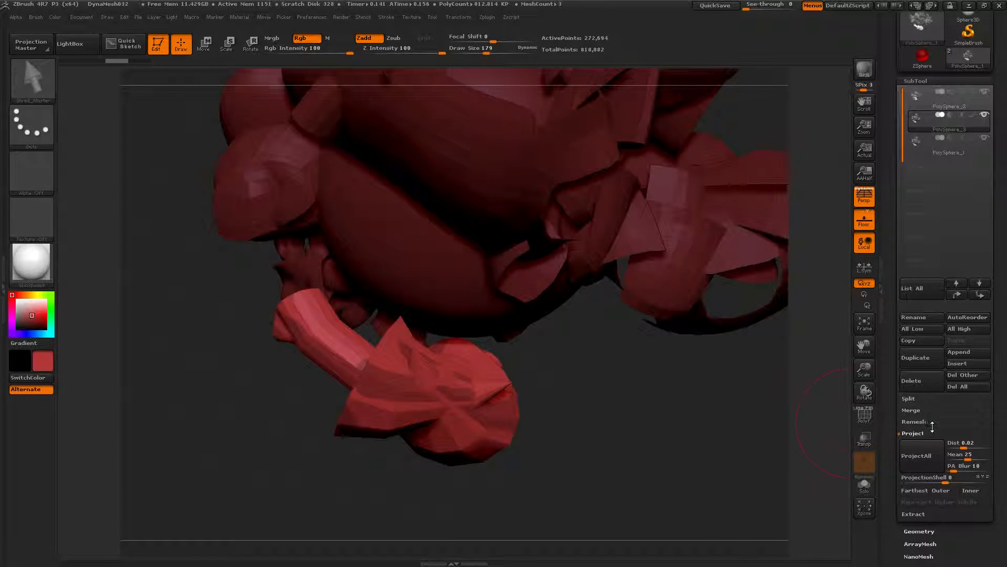
drag(964, 444, 996, 447)
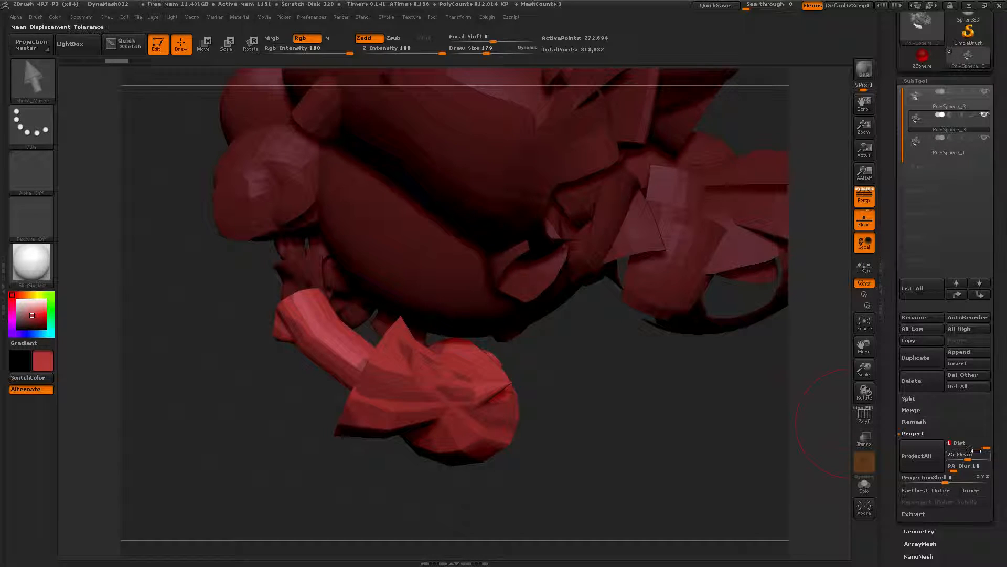
click(903, 460)
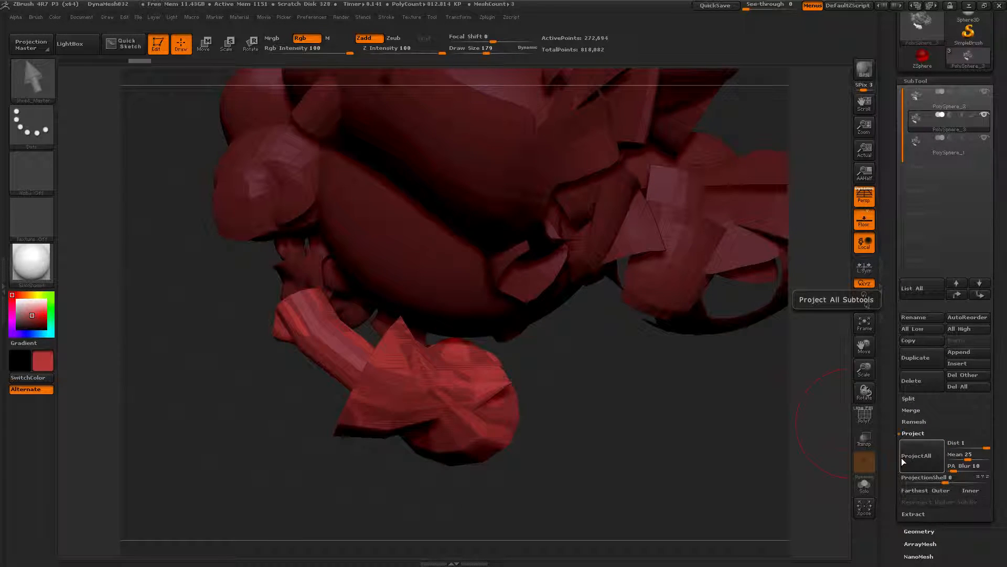
Step: Set the projection Mean to 49 and duplicate the current subtool
click(986, 456)
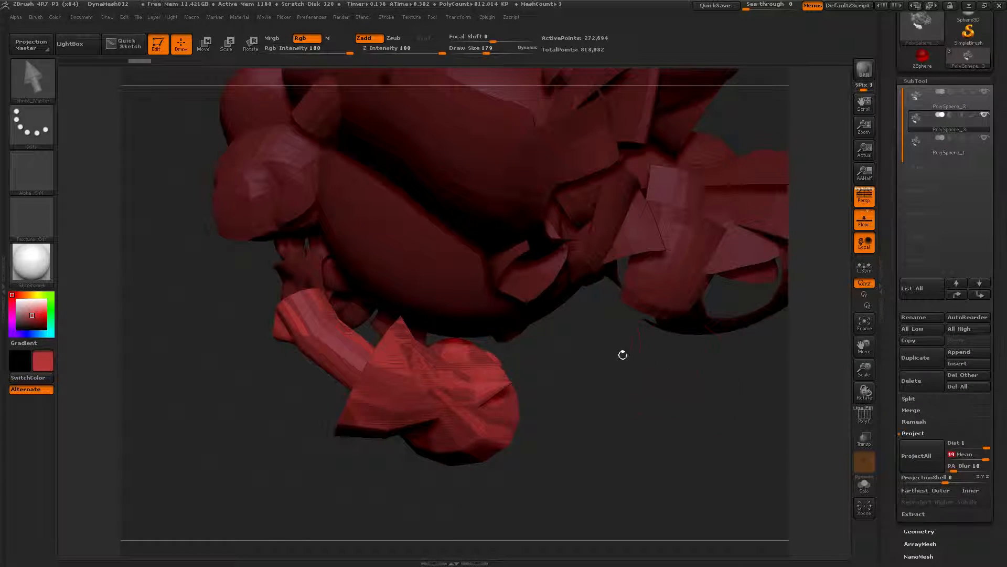
key(ctrl+shift)
key(ctrl+shift+d)
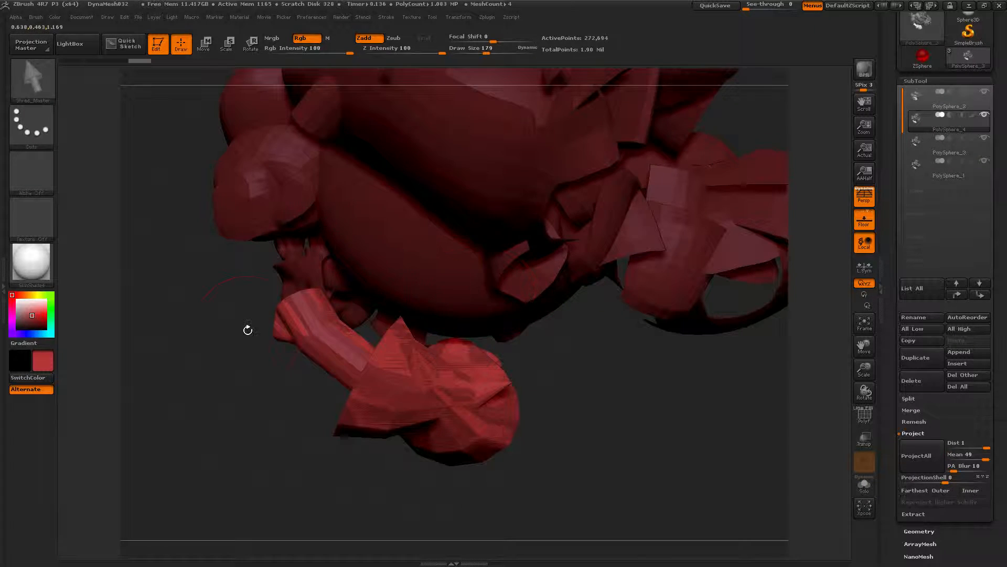
Step: Select the IMM Toon brush from the brush picker
click(38, 19)
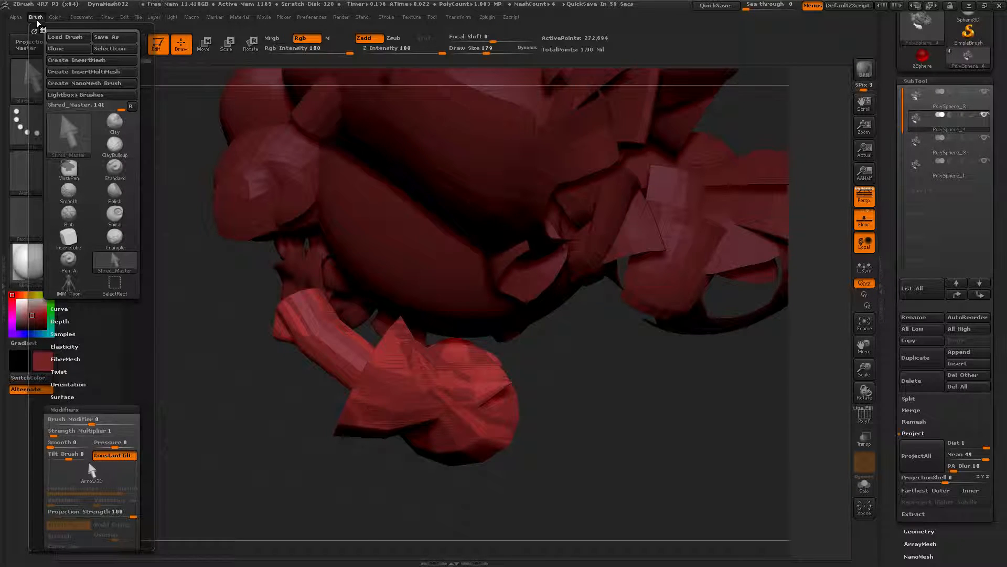
scroll(92, 289, down, 5)
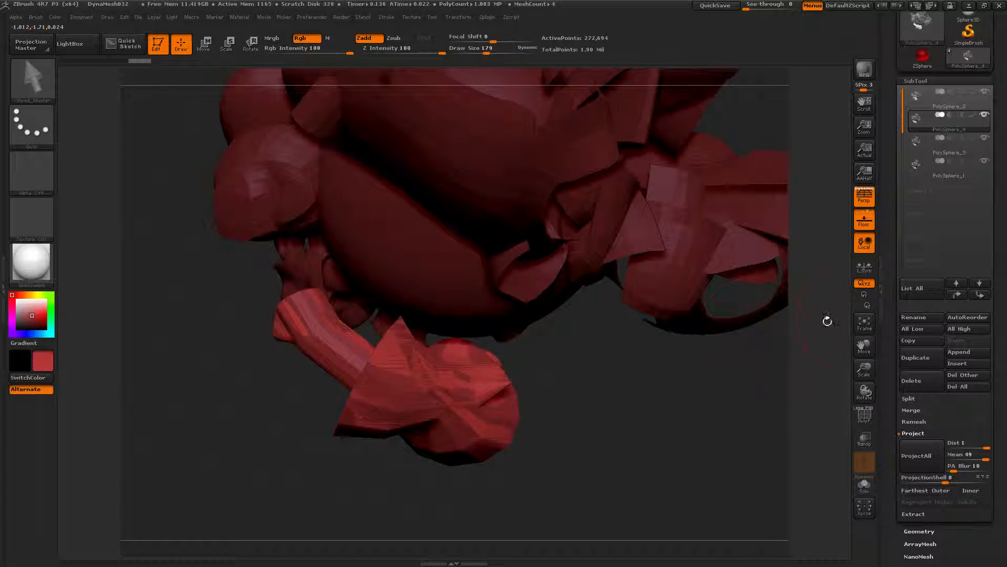
key(b)
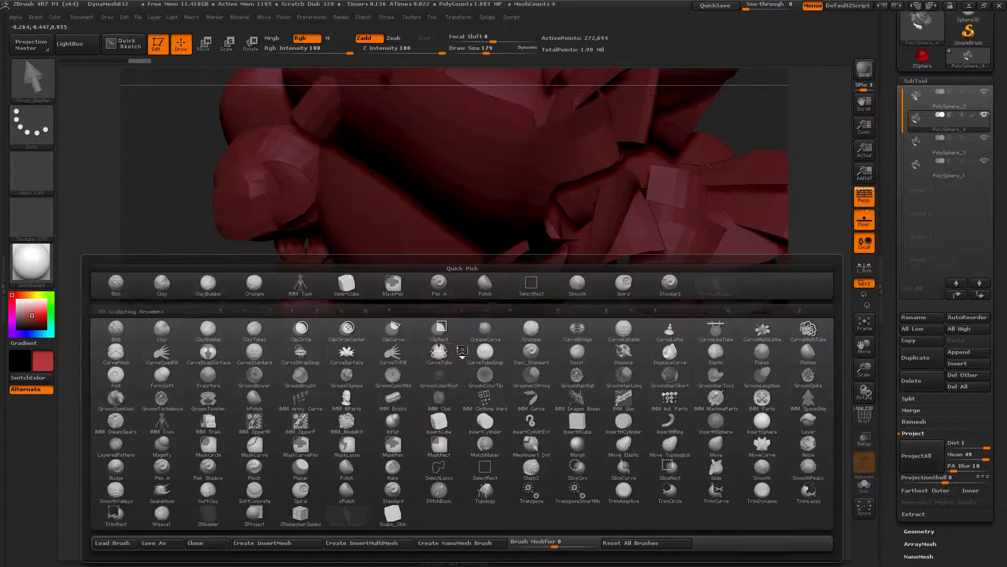
click(164, 423)
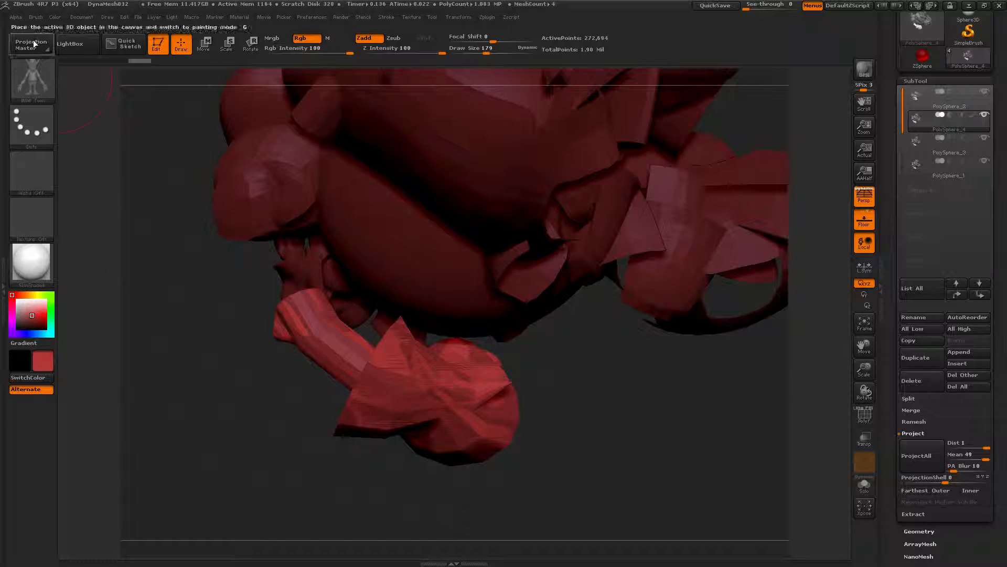
Step: Set the brush Curve Res to 25 and draw an IMM Toon curve strand across the lower left of the mesh
click(32, 16)
drag(127, 360, 127, 167)
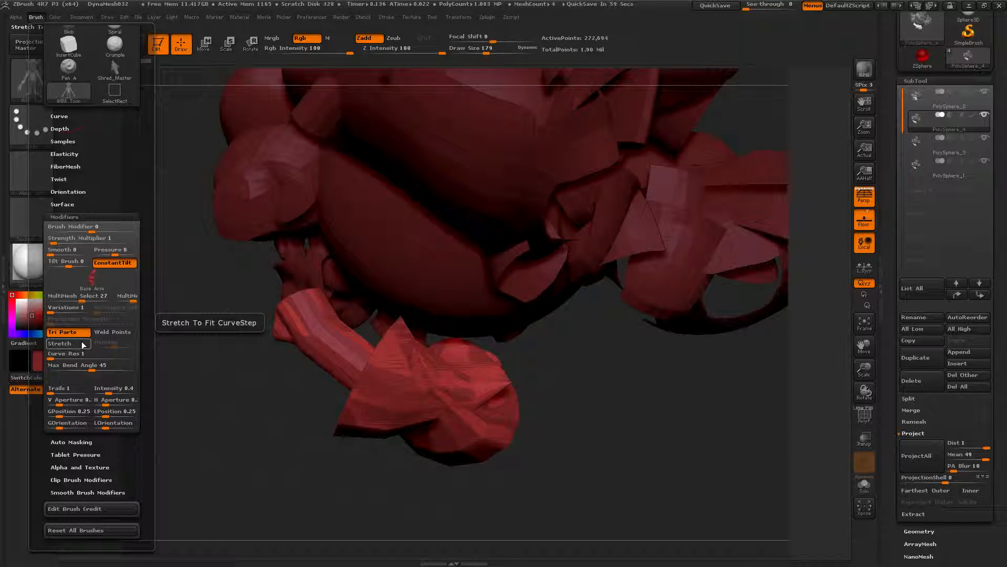
key(ctrl)
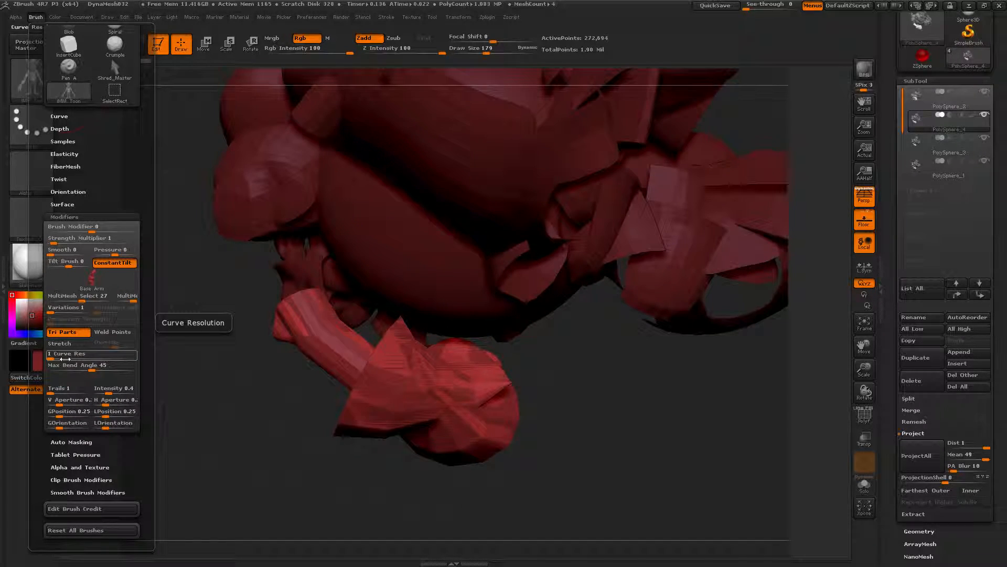
drag(63, 359, 132, 356)
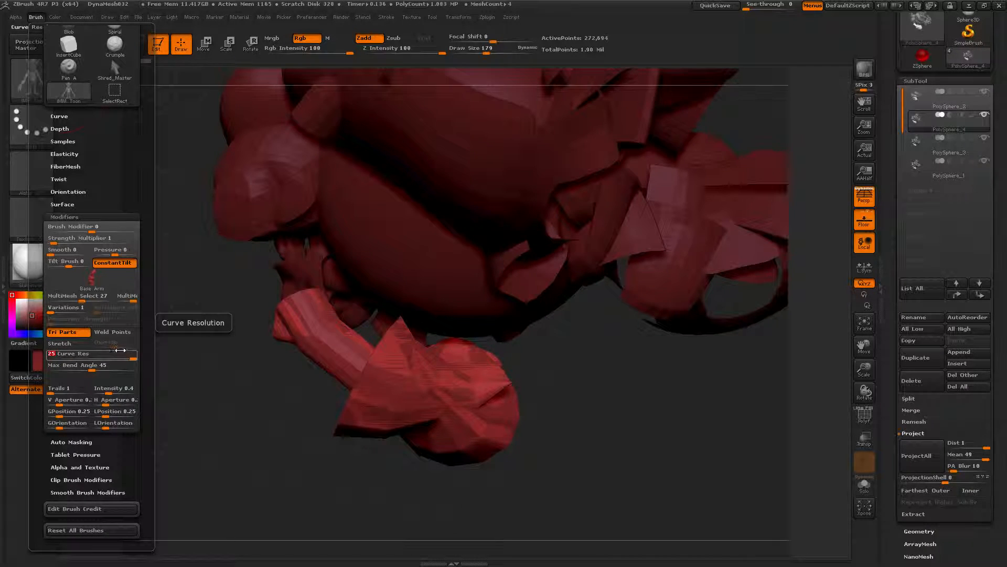
drag(293, 315, 121, 323)
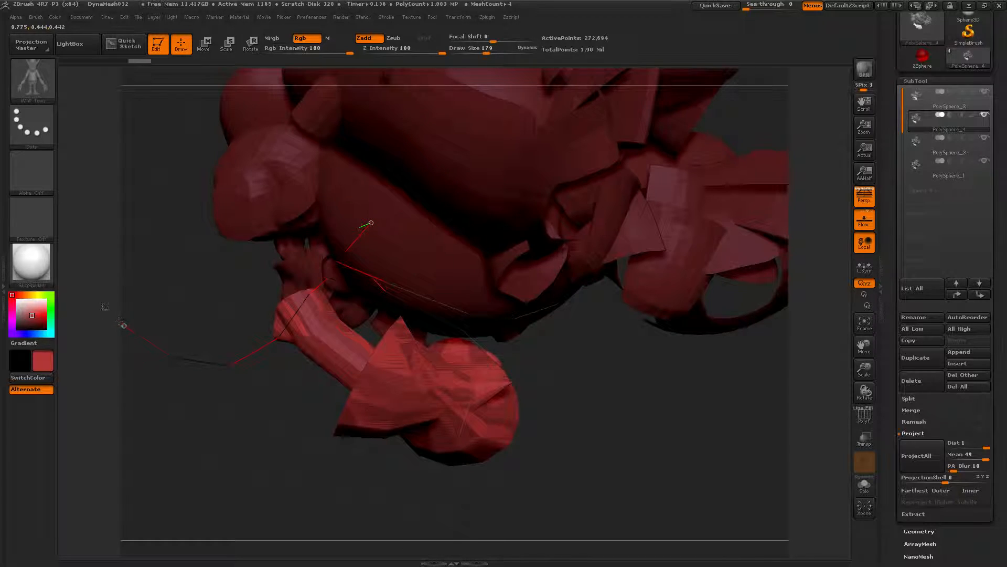
drag(217, 424, 222, 351)
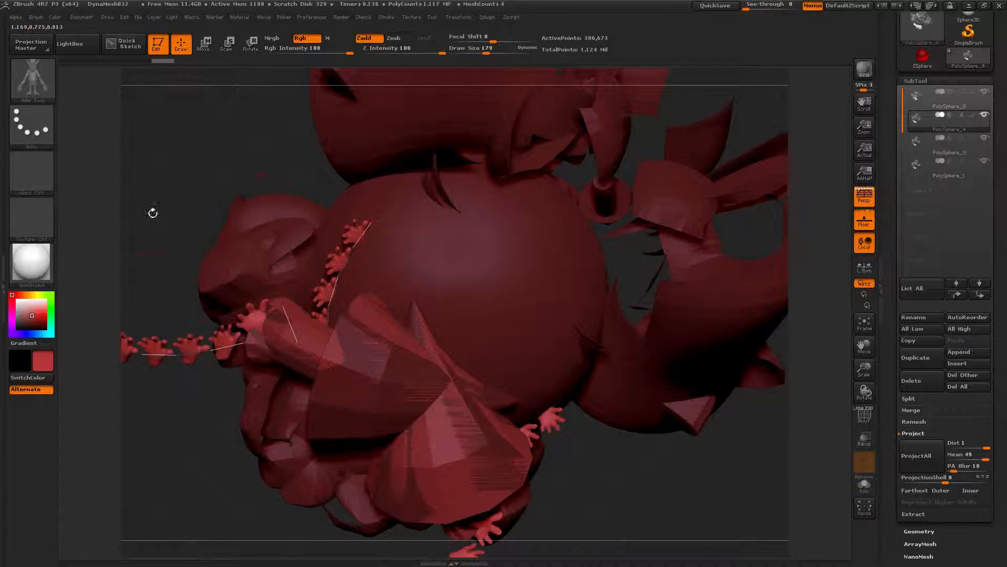
Step: Raise the brush's Max Bend Angle and draw another IMM Toon strand arching over the upper left of the sphere
click(36, 17)
drag(100, 312, 100, 205)
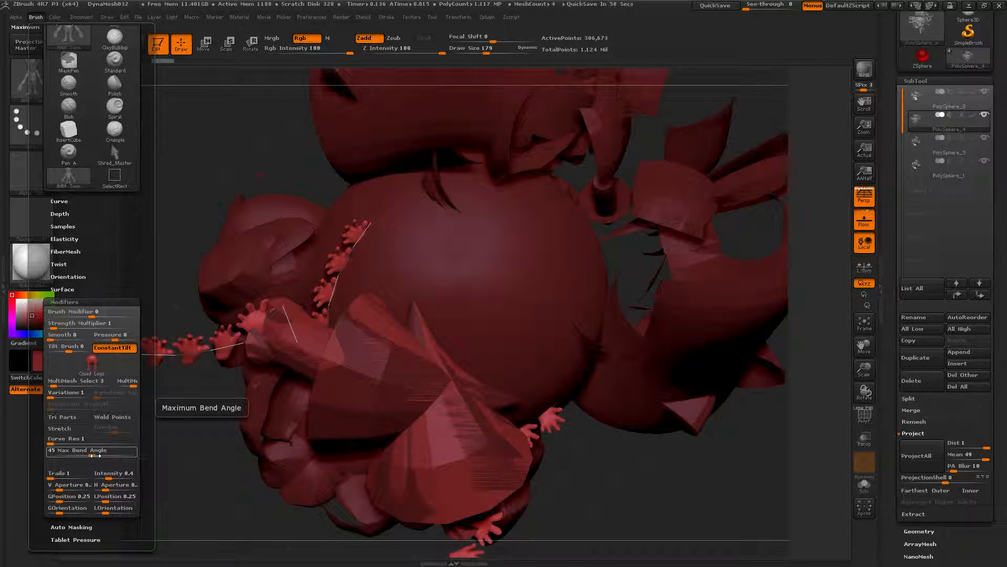
key(ctrl)
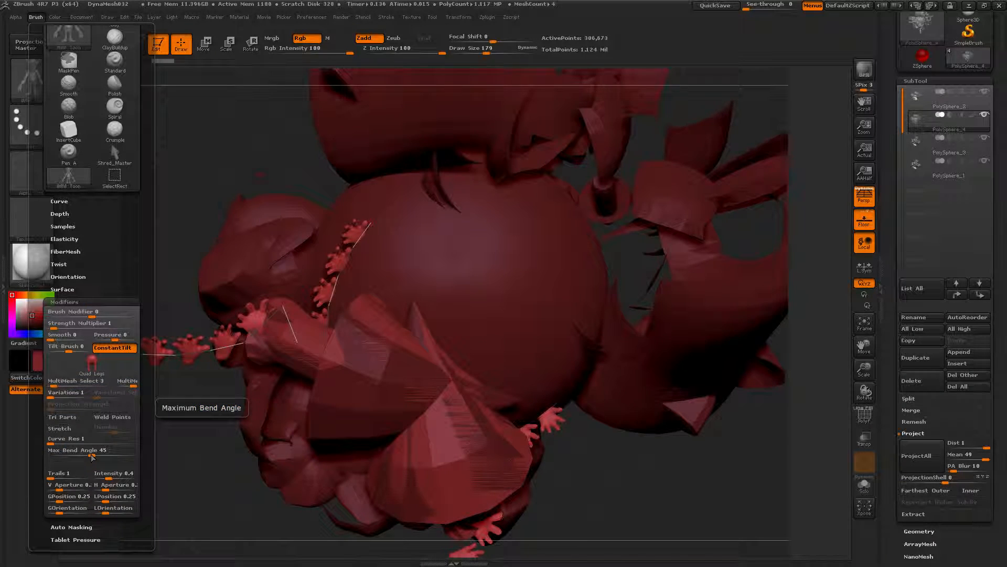
click(105, 452)
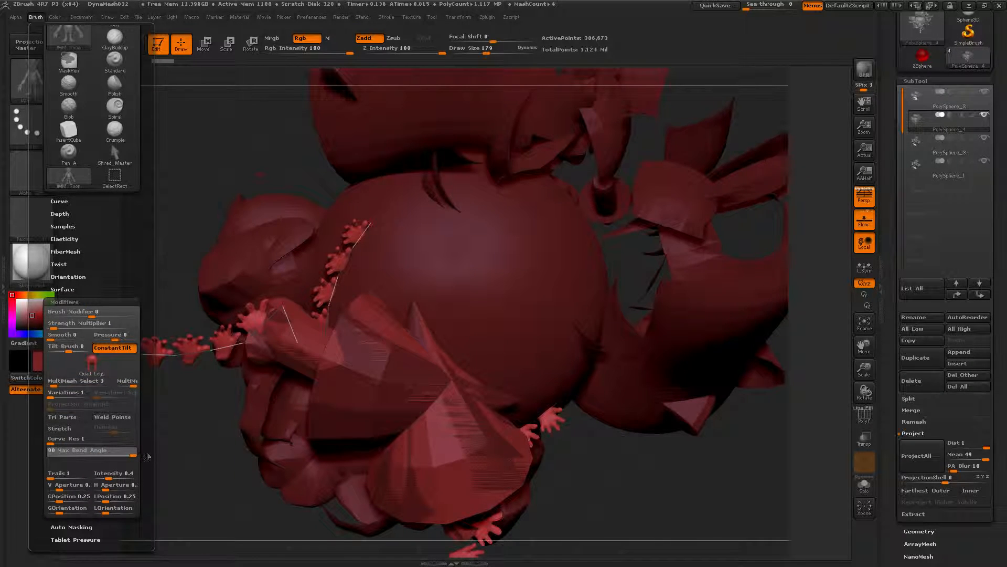
mouse_move(502, 294)
mouse_down()
mouse_move(416, 206)
mouse_move(214, 264)
mouse_move(199, 316)
mouse_move(210, 350)
mouse_up()
mouse_move(322, 183)
mouse_down()
mouse_move(178, 202)
mouse_move(160, 239)
mouse_move(181, 281)
mouse_move(208, 301)
mouse_move(208, 189)
mouse_move(228, 162)
mouse_move(283, 157)
mouse_move(331, 169)
mouse_up()
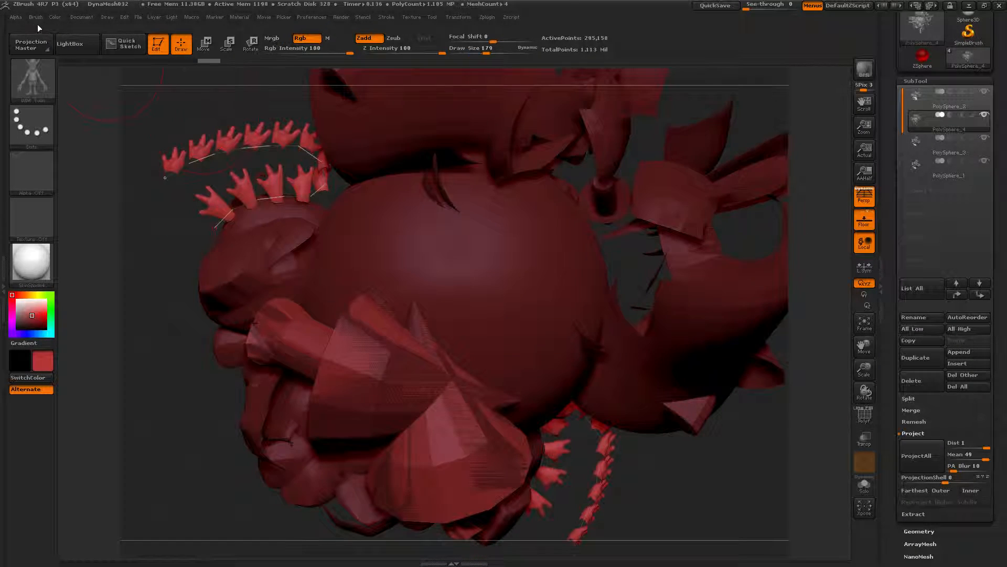
Step: Set the brush Trails to 100 and draw a trailing IMM Toon strand down the mesh's left side, then reshape it
click(36, 17)
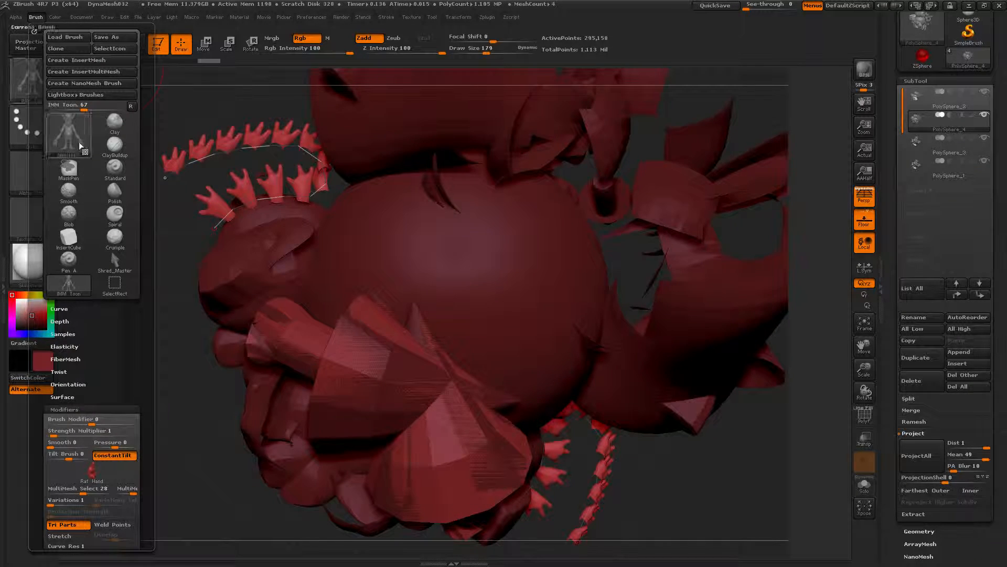
scroll(95, 262, down, 5)
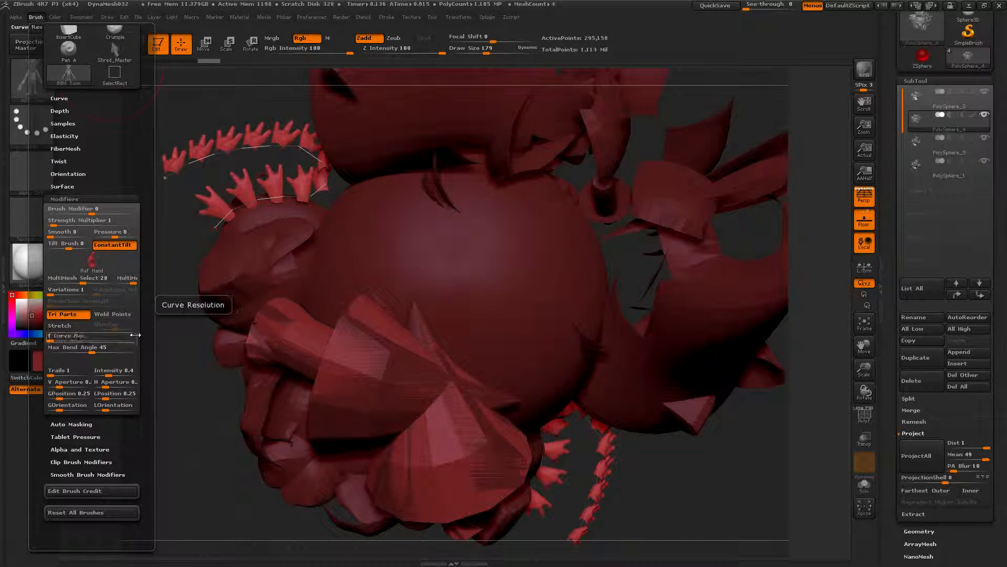
click(61, 370)
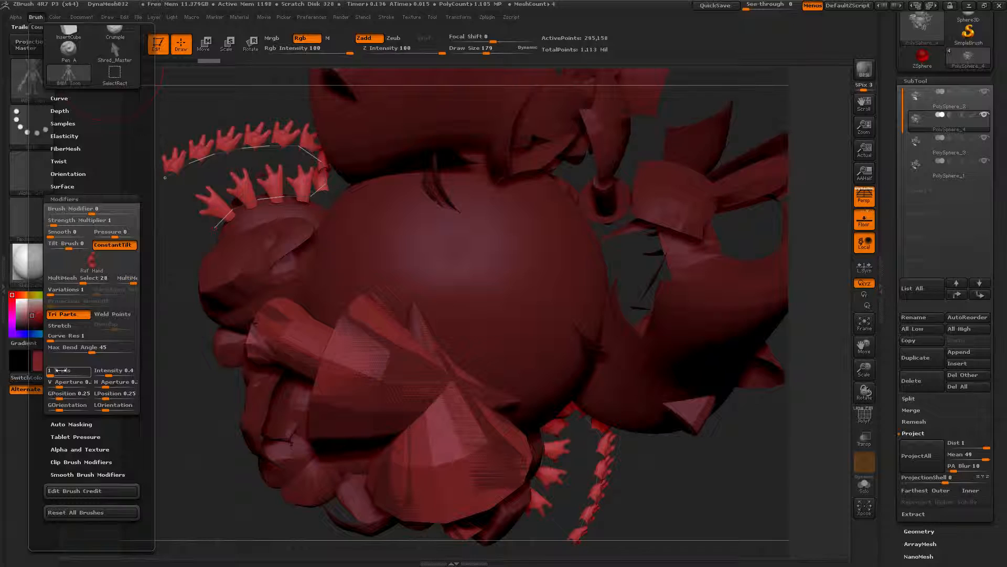
key(ctrl)
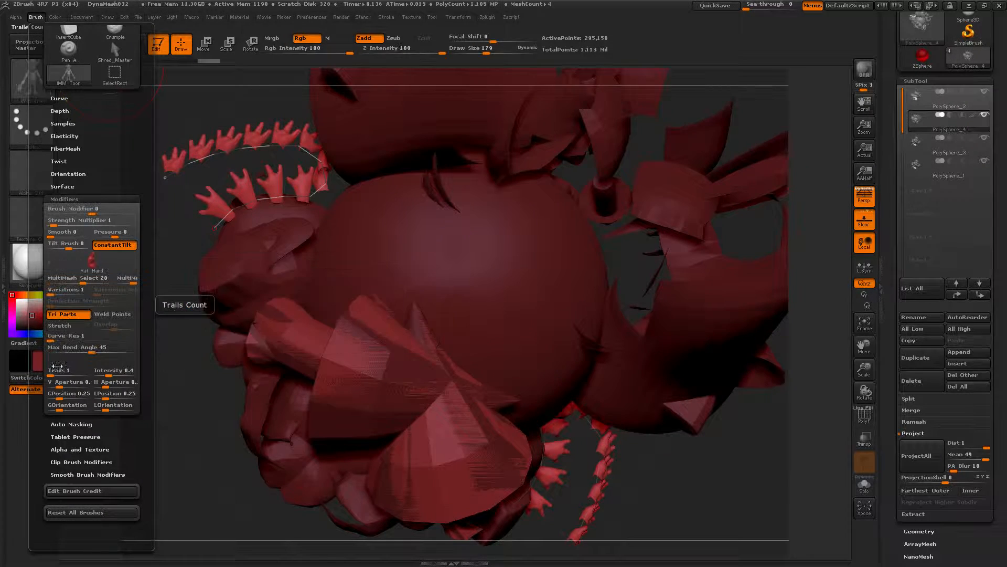
click(58, 371)
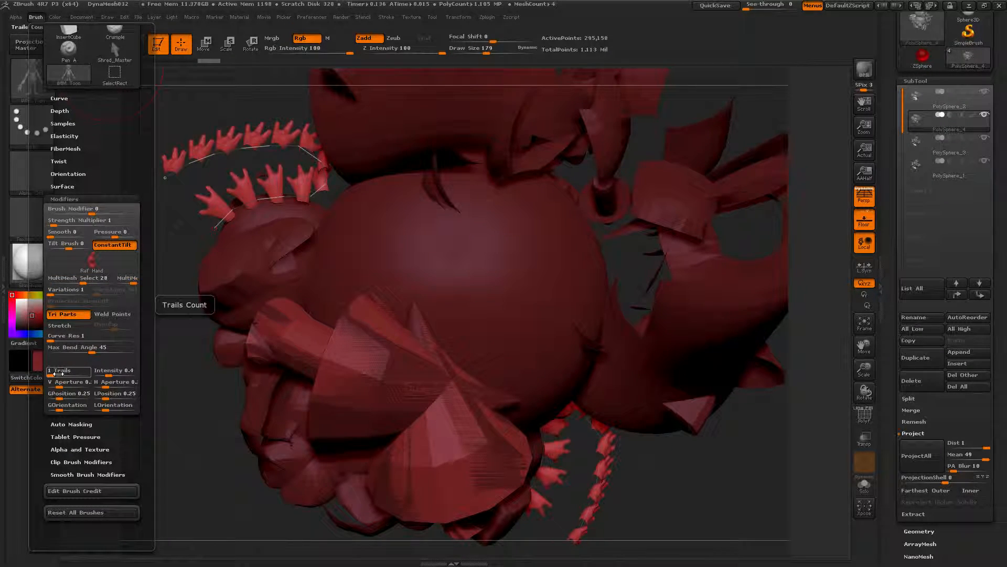
key(ctrl)
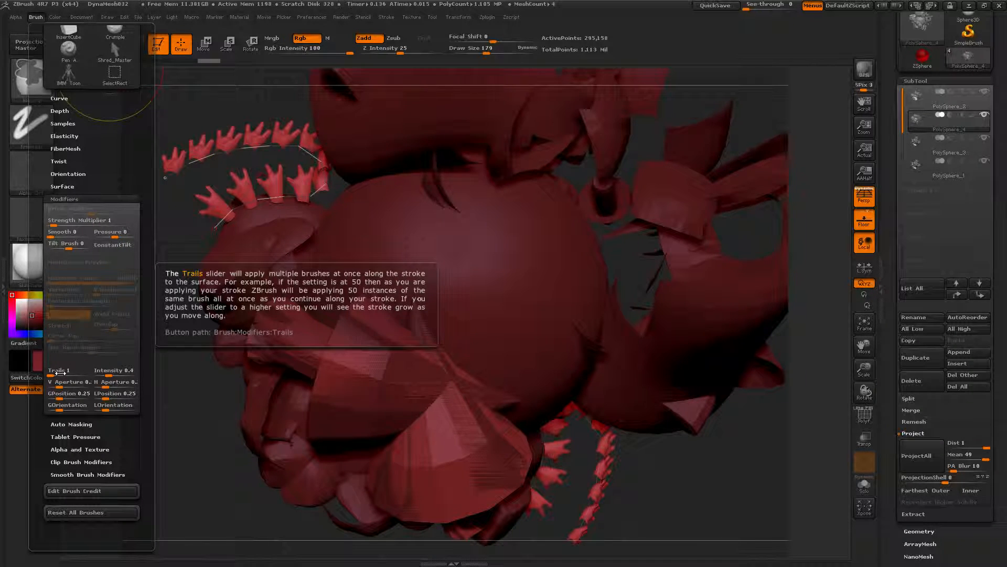
drag(57, 372, 75, 376)
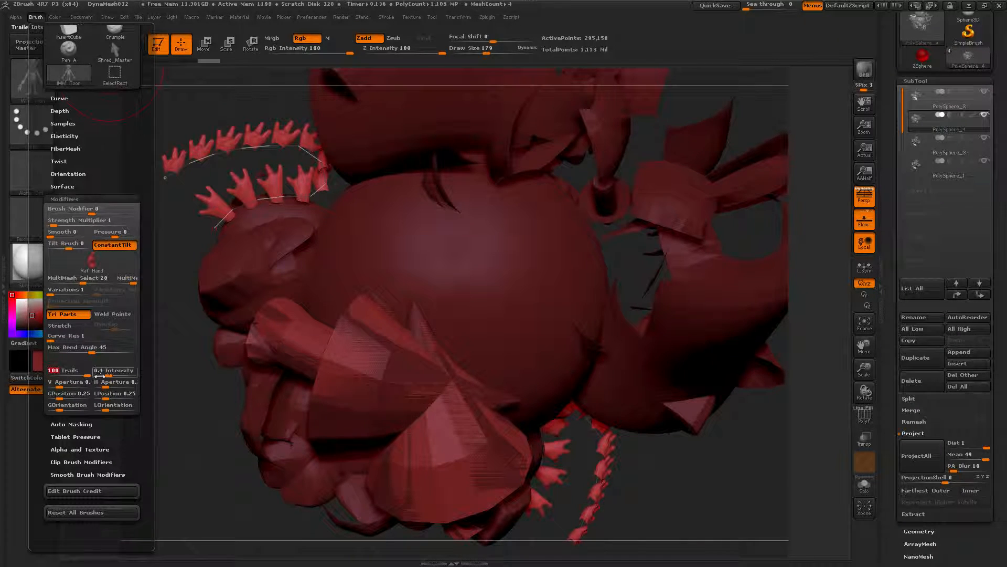
mouse_move(375, 232)
mouse_down()
mouse_move(273, 262)
mouse_move(157, 362)
mouse_move(141, 505)
mouse_up()
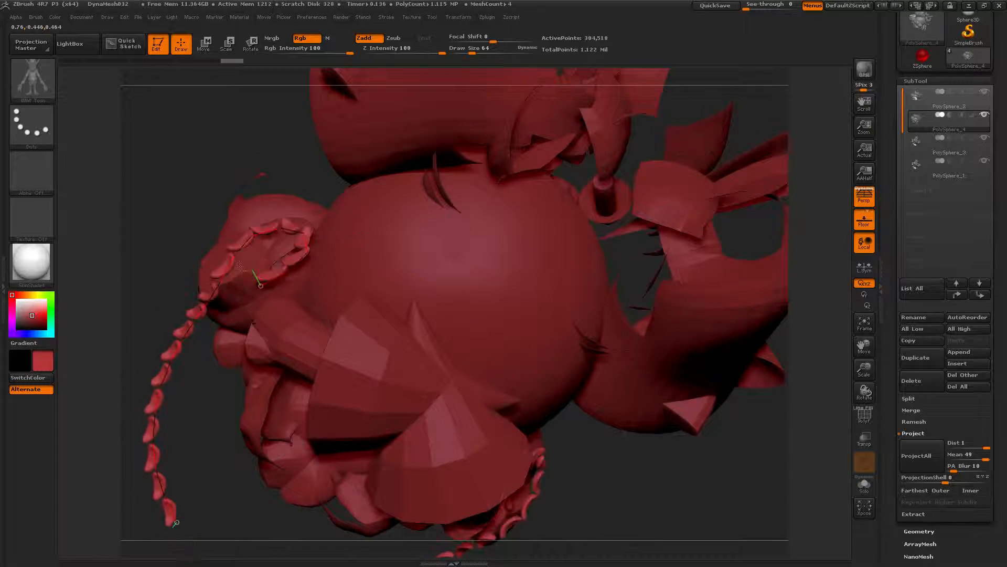
drag(196, 167, 247, 220)
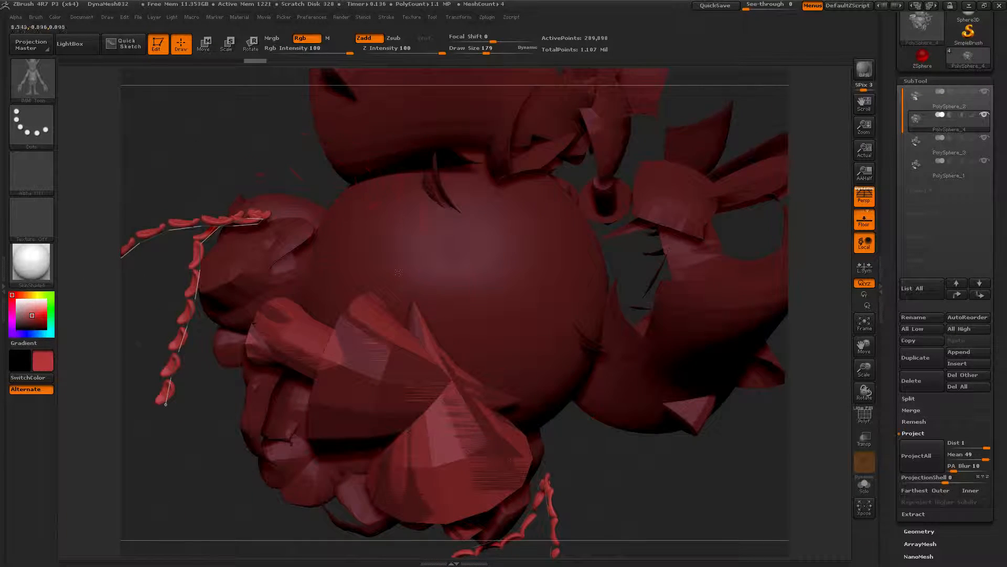
mouse_move(216, 114)
ctrl+mouse_down()
mouse_move(225, 180)
mouse_move(197, 150)
mouse_move(214, 175)
ctrl+mouse_up()
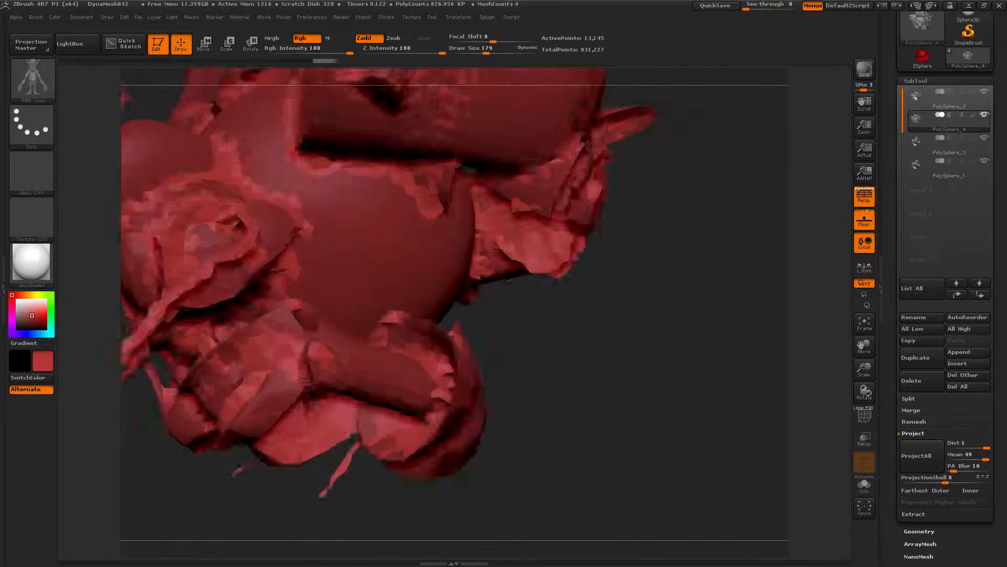
Step: Switch to the Clay Buildup brush and make a stroke on the mesh
mouse_move(530, 343)
mouse_down()
mouse_move(469, 307)
mouse_move(505, 353)
mouse_move(431, 273)
mouse_move(498, 315)
mouse_up()
key(b)
key(c)
key(b)
mouse_move(289, 239)
mouse_down()
mouse_move(252, 278)
mouse_move(305, 268)
mouse_move(320, 242)
mouse_up()
Step: Delete all other subtools so only PolySphere_1 remains
click(939, 98)
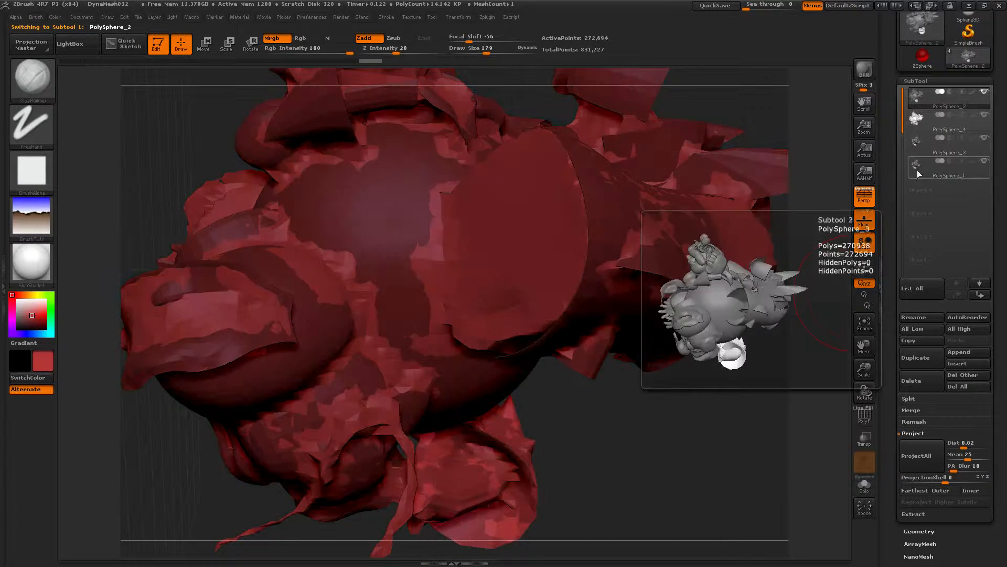
click(934, 385)
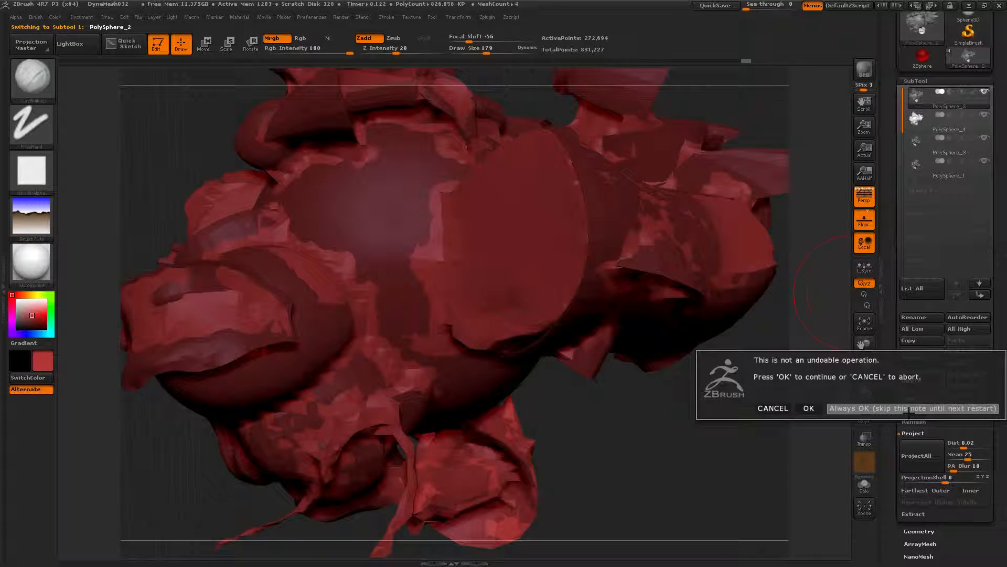
click(912, 409)
click(919, 363)
click(920, 382)
click(919, 382)
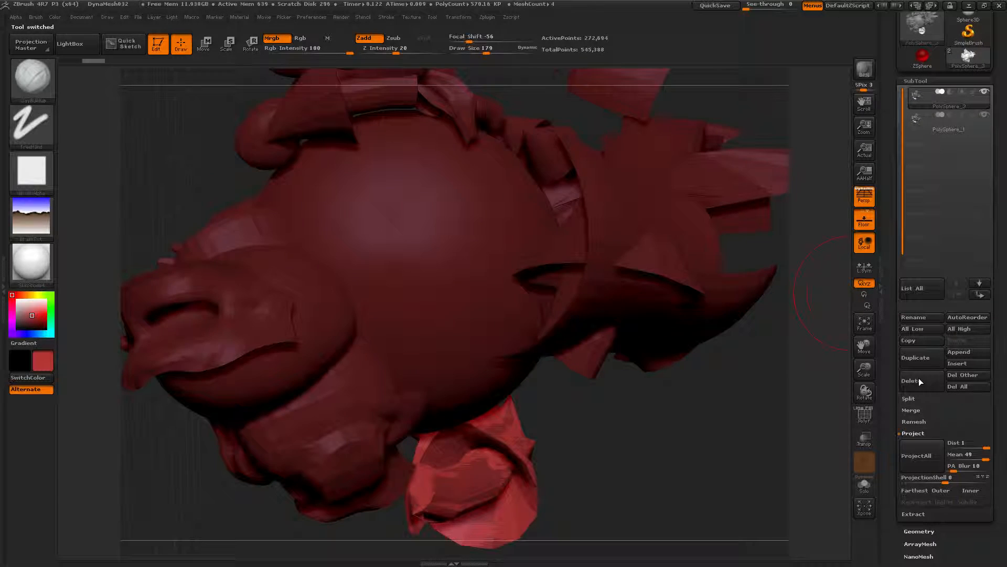
click(919, 382)
ctrl+drag(610, 464, 666, 555)
alt+drag(670, 484, 648, 415)
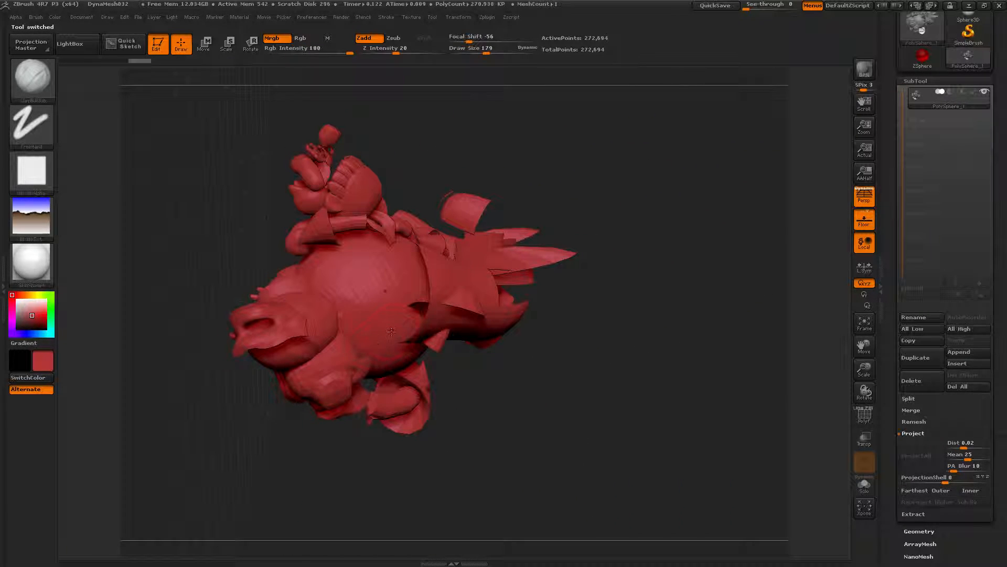
Step: Select the Clay Buildup brush again and sculpt several build-up strokes over the remaining mesh
key(b)
key(c)
key(b)
click(36, 17)
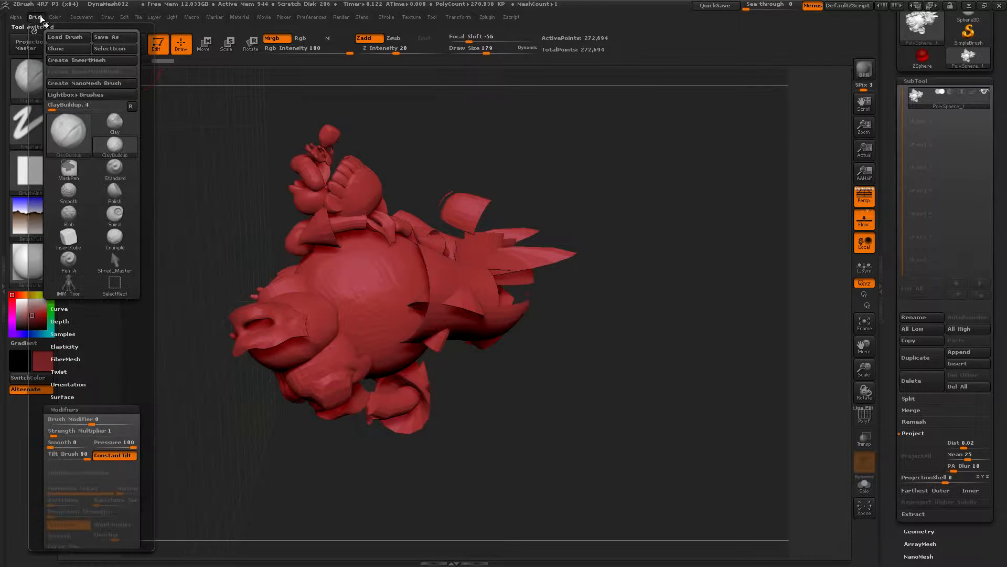
drag(142, 321, 131, 264)
drag(61, 305, 105, 309)
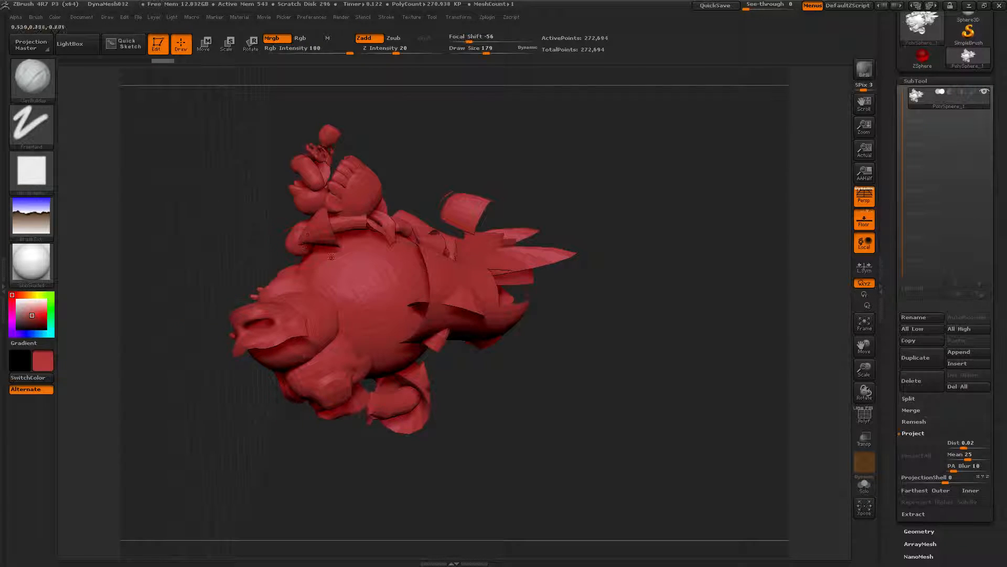
drag(381, 256, 373, 220)
drag(332, 262, 386, 315)
mouse_move(359, 264)
mouse_down()
mouse_move(333, 273)
mouse_move(273, 335)
mouse_up()
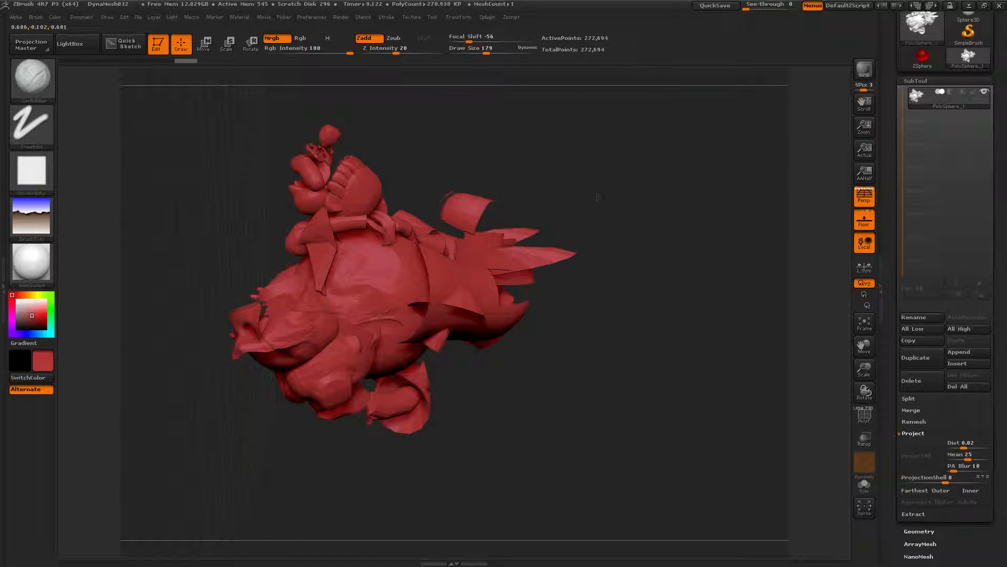
drag(542, 274, 458, 281)
mouse_move(416, 223)
mouse_down()
mouse_move(444, 248)
mouse_move(389, 230)
mouse_move(417, 248)
mouse_up()
drag(370, 201, 380, 210)
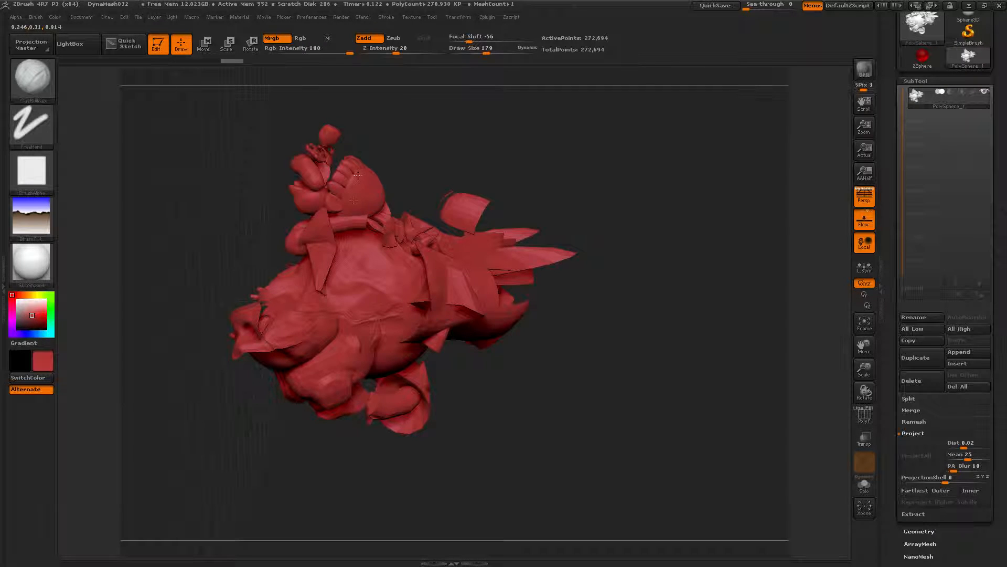
drag(361, 167, 314, 316)
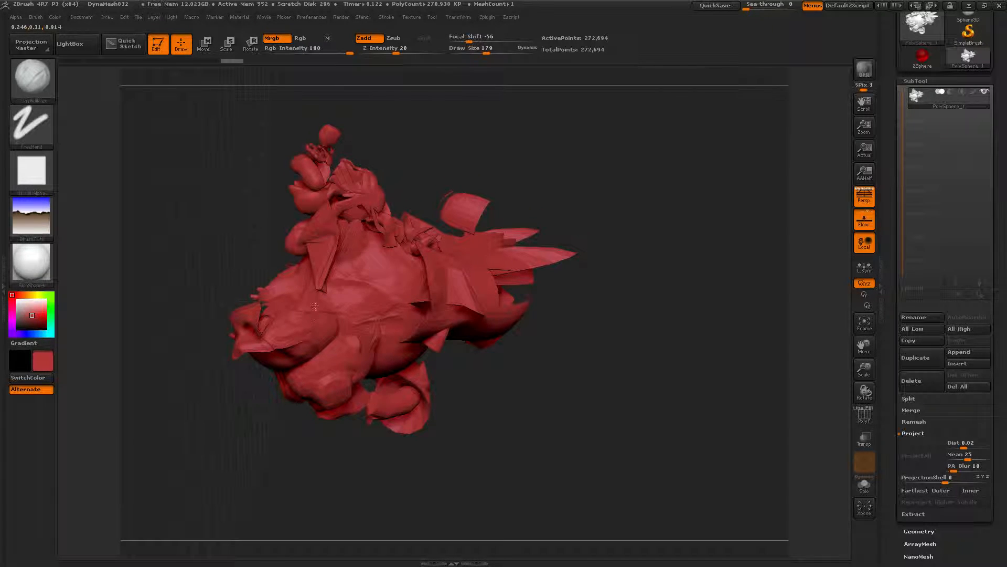
mouse_move(346, 166)
mouse_down()
mouse_move(367, 183)
mouse_move(356, 196)
mouse_up()
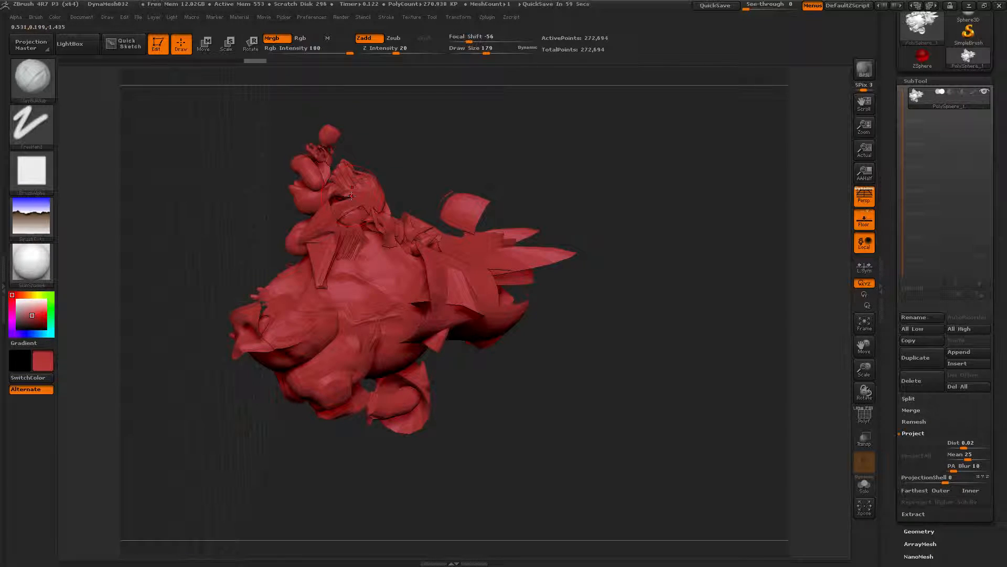
Step: Set the brush's trail Intensity to 0.1 in the brush modifiers
mouse_move(201, 182)
mouse_down()
mouse_move(283, 267)
mouse_move(263, 216)
mouse_move(289, 231)
mouse_move(270, 244)
mouse_move(347, 281)
mouse_move(304, 321)
mouse_up()
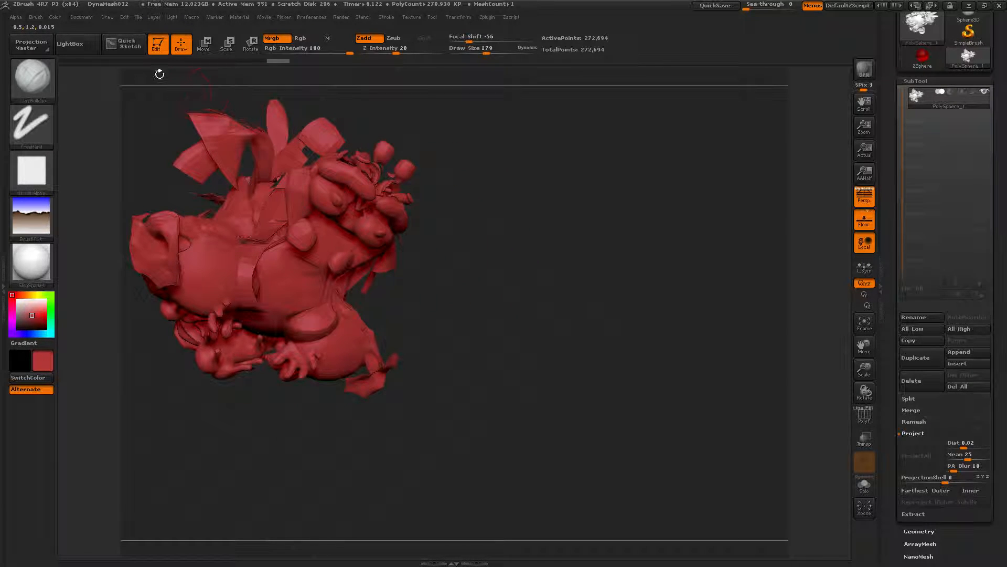
click(38, 16)
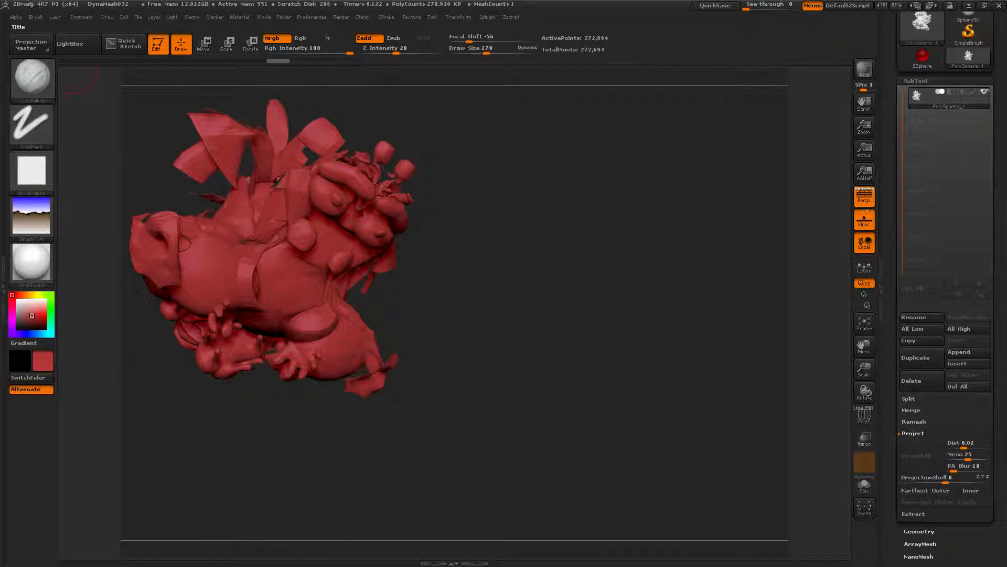
click(34, 18)
mouse_move(121, 325)
mouse_down()
mouse_move(117, 218)
mouse_move(116, 237)
mouse_up()
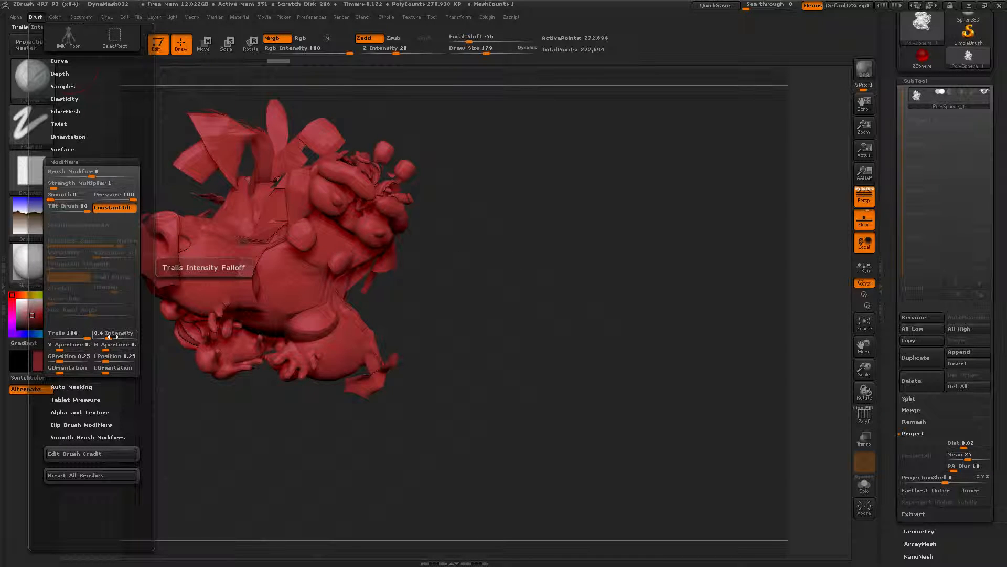
drag(79, 336, 48, 341)
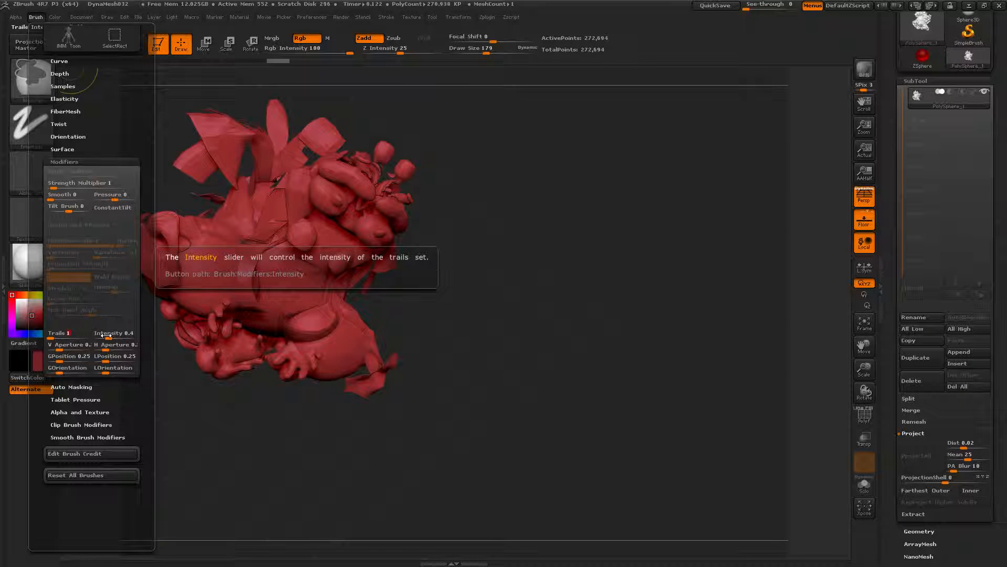
click(107, 335)
click(106, 335)
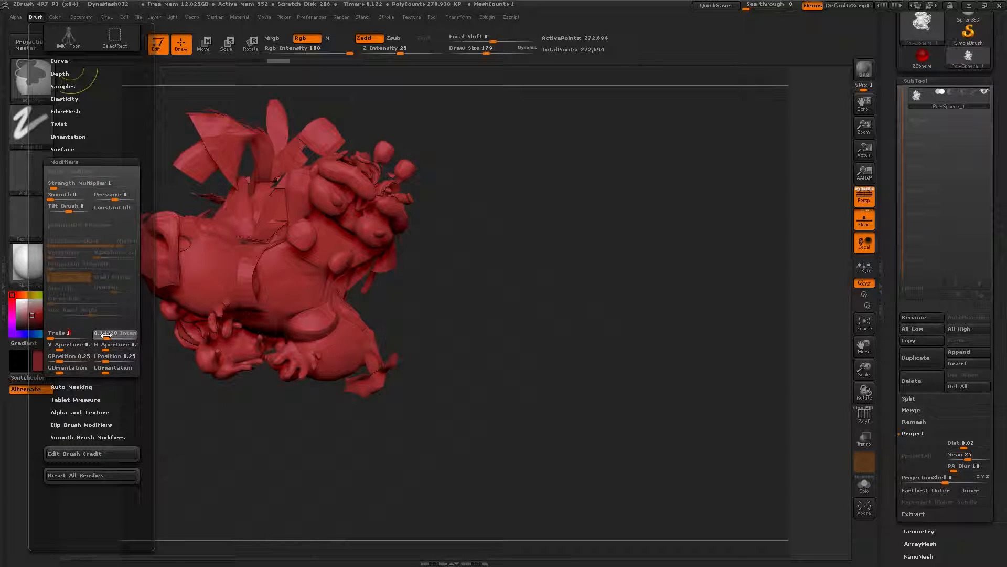
drag(107, 334, 133, 333)
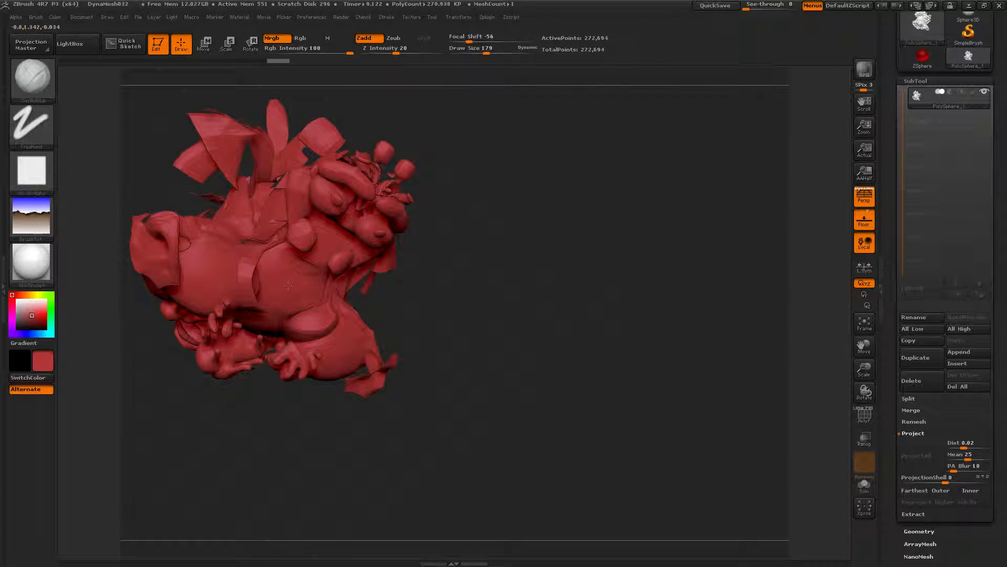
Step: Sculpt many trailing Clay Buildup strokes across the front of the merged mesh
drag(297, 338, 336, 320)
drag(288, 246, 247, 225)
drag(338, 309, 361, 279)
drag(284, 230, 331, 272)
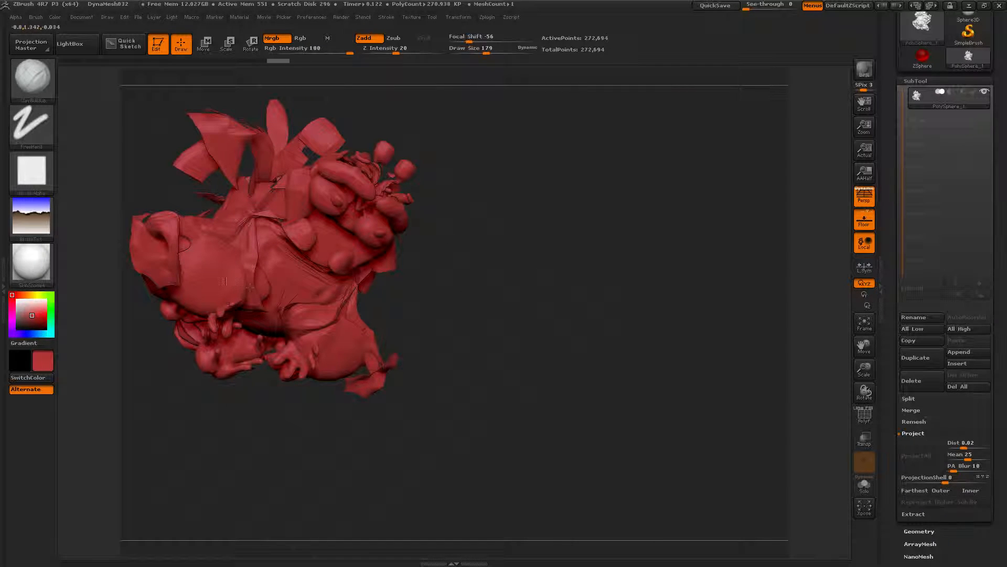
drag(229, 304, 207, 308)
drag(341, 281, 355, 279)
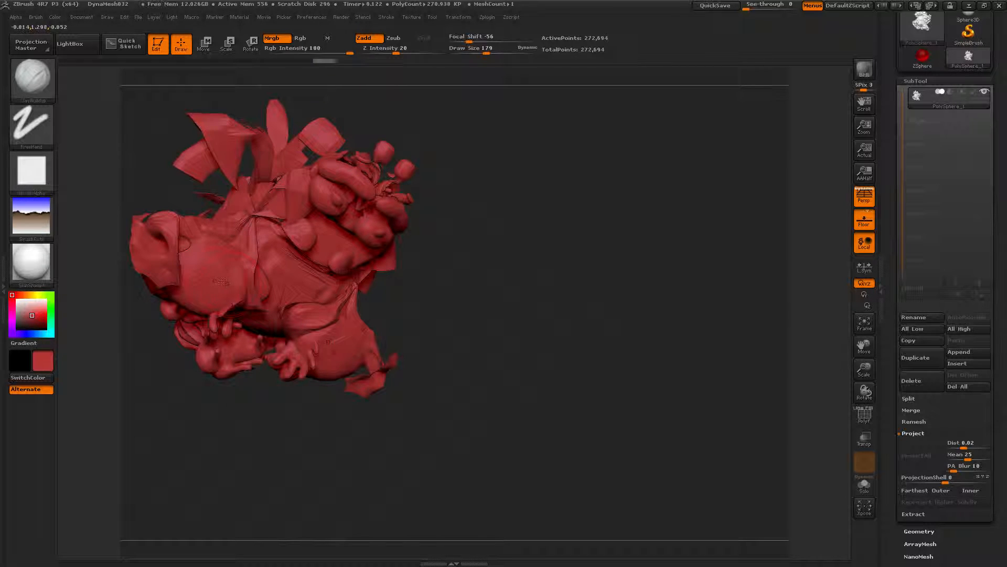
drag(181, 172, 190, 190)
drag(184, 214, 185, 199)
drag(370, 330, 384, 332)
mouse_move(179, 270)
mouse_down()
mouse_move(183, 284)
mouse_move(212, 278)
mouse_up()
mouse_move(297, 357)
mouse_down()
mouse_move(299, 375)
mouse_move(317, 368)
mouse_up()
drag(252, 362, 224, 367)
drag(258, 326, 239, 346)
drag(249, 220, 230, 242)
drag(265, 322, 220, 363)
mouse_move(278, 326)
mouse_down()
mouse_move(239, 316)
mouse_move(212, 371)
mouse_up()
drag(278, 348, 290, 375)
mouse_move(260, 292)
mouse_down()
mouse_move(225, 309)
mouse_move(222, 277)
mouse_up()
drag(299, 305, 277, 318)
drag(227, 294, 247, 281)
drag(305, 302, 285, 312)
drag(260, 348, 214, 365)
drag(257, 225, 262, 286)
drag(348, 294, 315, 328)
drag(290, 250, 334, 278)
drag(235, 312, 210, 344)
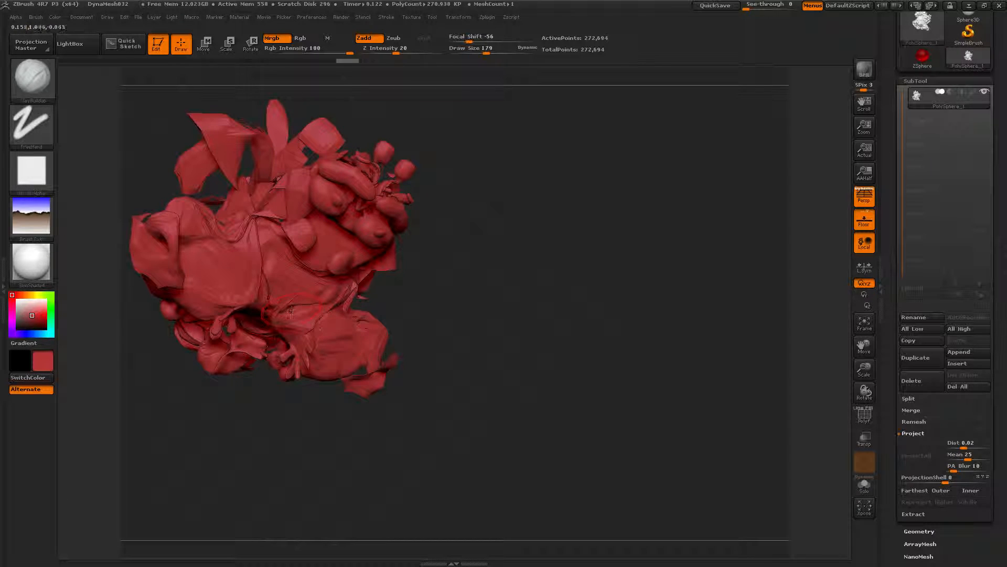
Step: Raise the brush's trail V Aperture in the brush modifiers
mouse_move(32, 17)
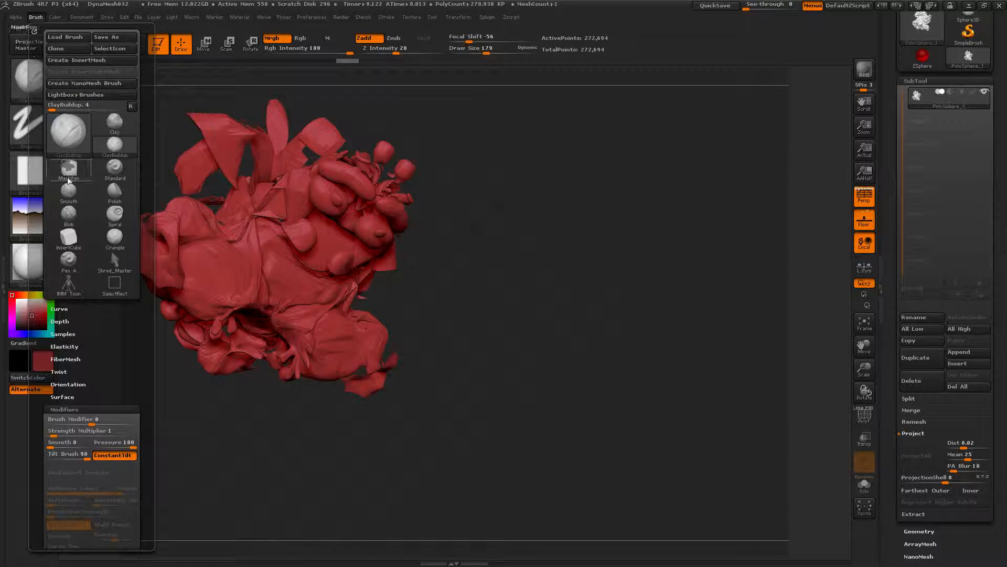
drag(129, 336, 136, 257)
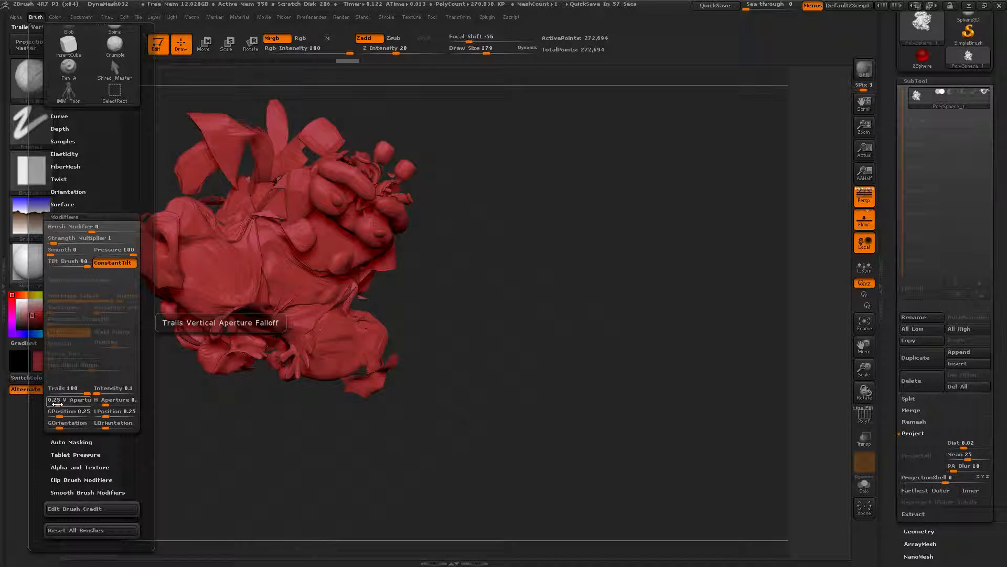
key(ctrl)
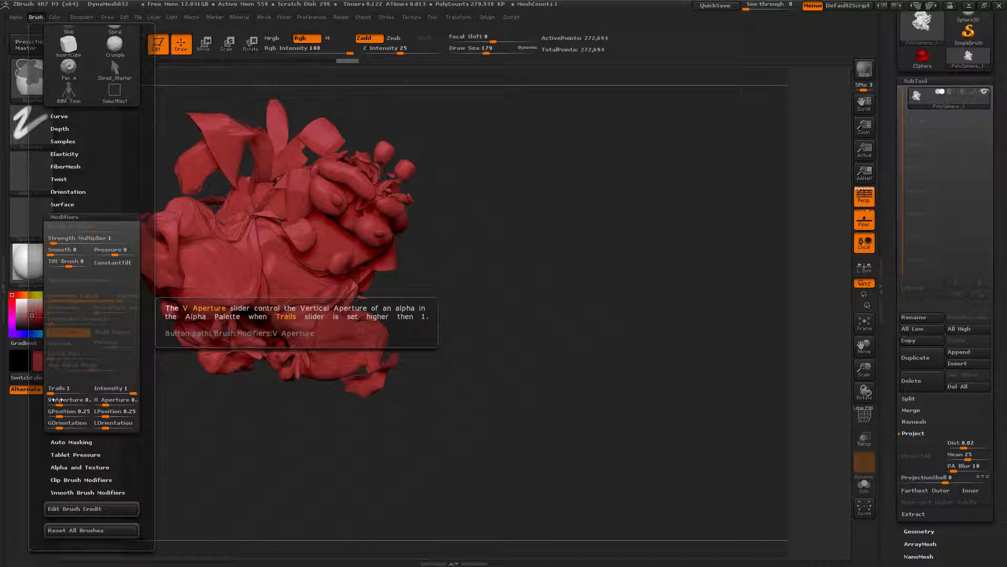
click(57, 402)
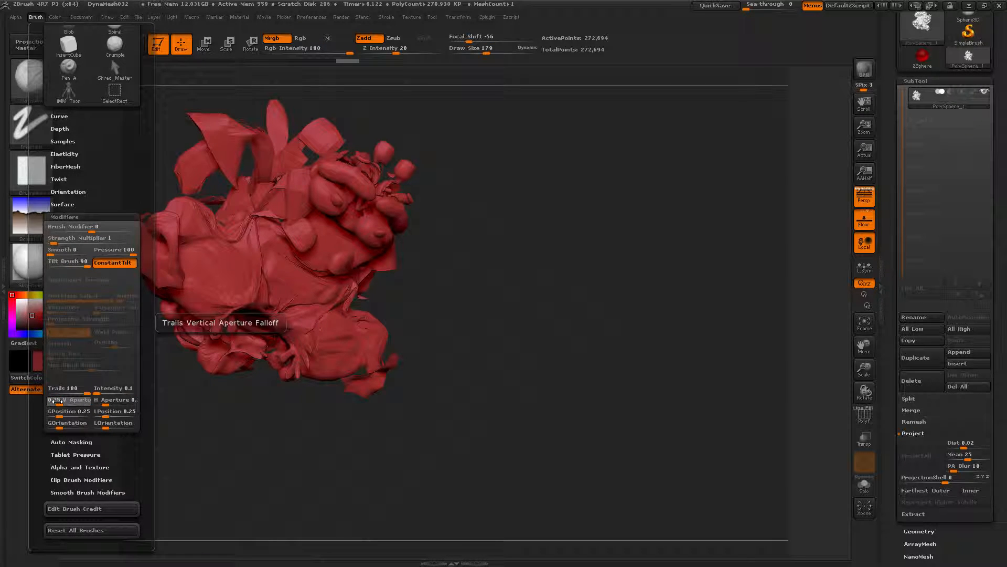
drag(58, 404, 100, 405)
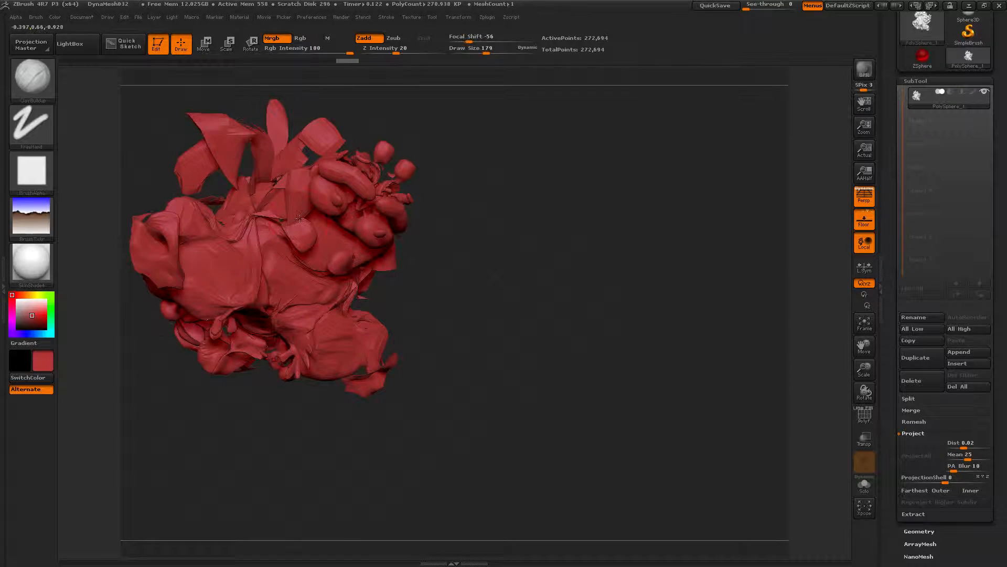
Step: Undo the last nine build-up strokes and redo one of them
key(ctrl+z)
key(ctrl+z)
key(ctrl+z)
key(ctrl+z)
key(ctrl+z)
key(ctrl+z)
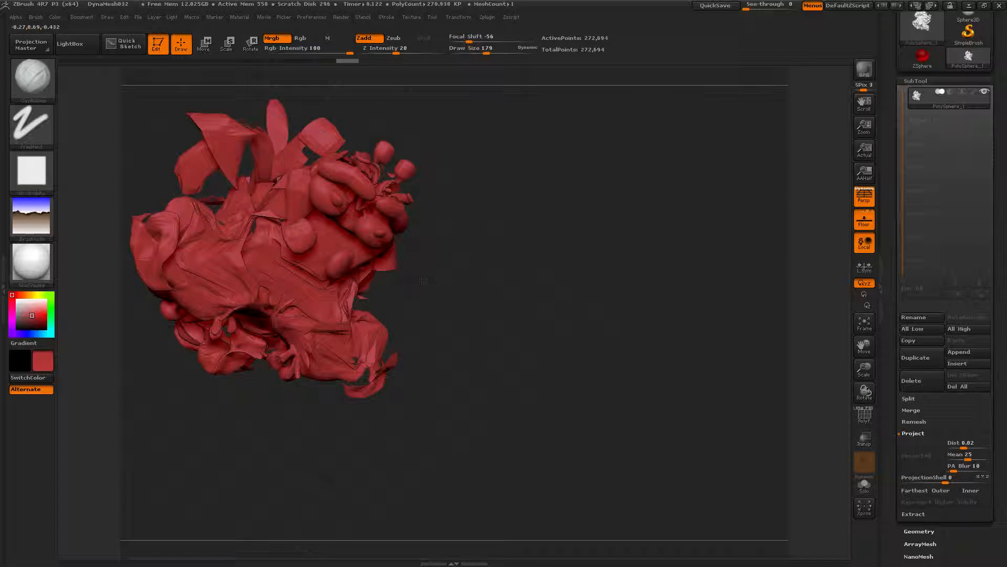
key(ctrl+z)
key(ctrl+z)
key(ctrl+z)
key(ctrl+z)
key(ctrl+z)
key(ctrl+z)
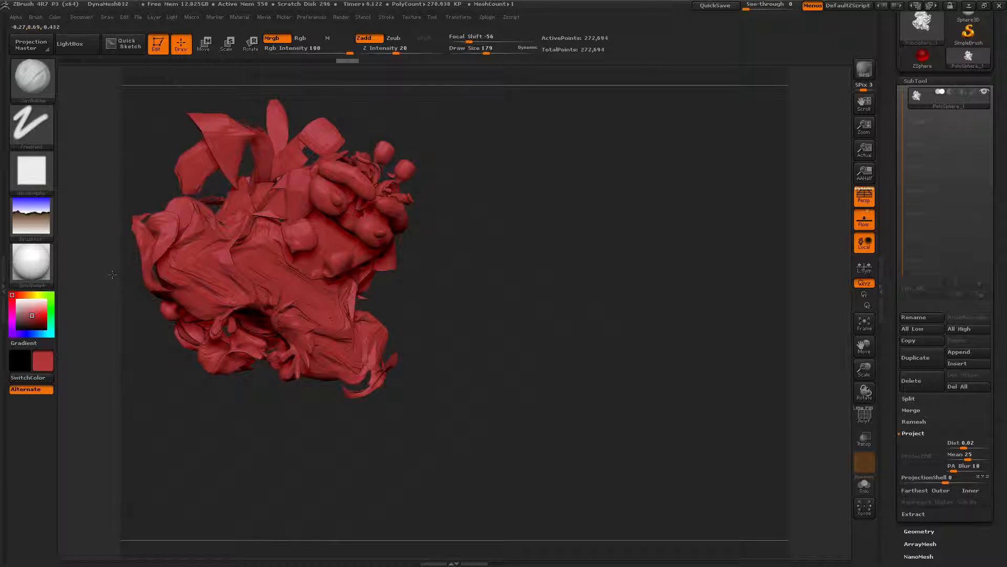
key(ctrl+z)
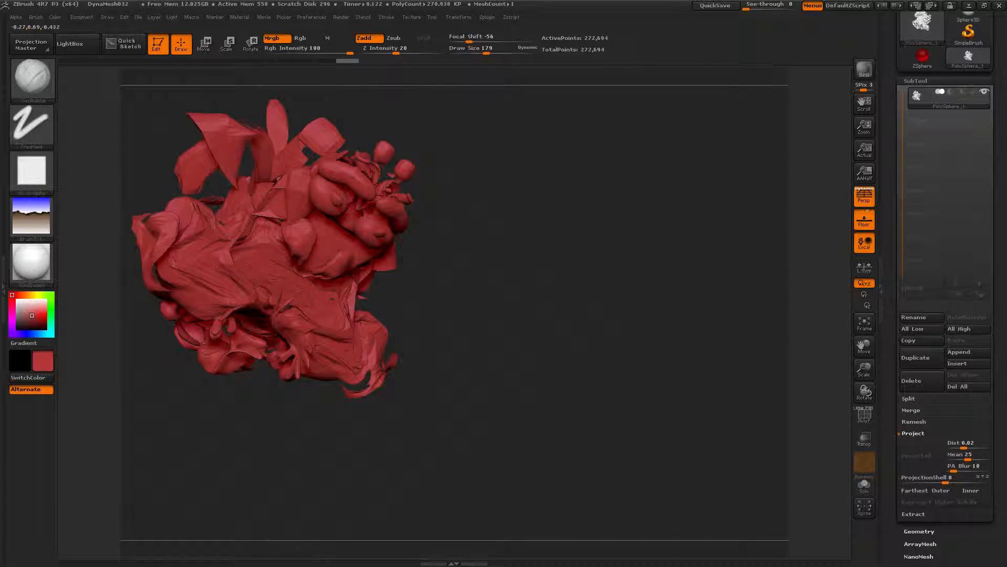
key(ctrl+shift+z)
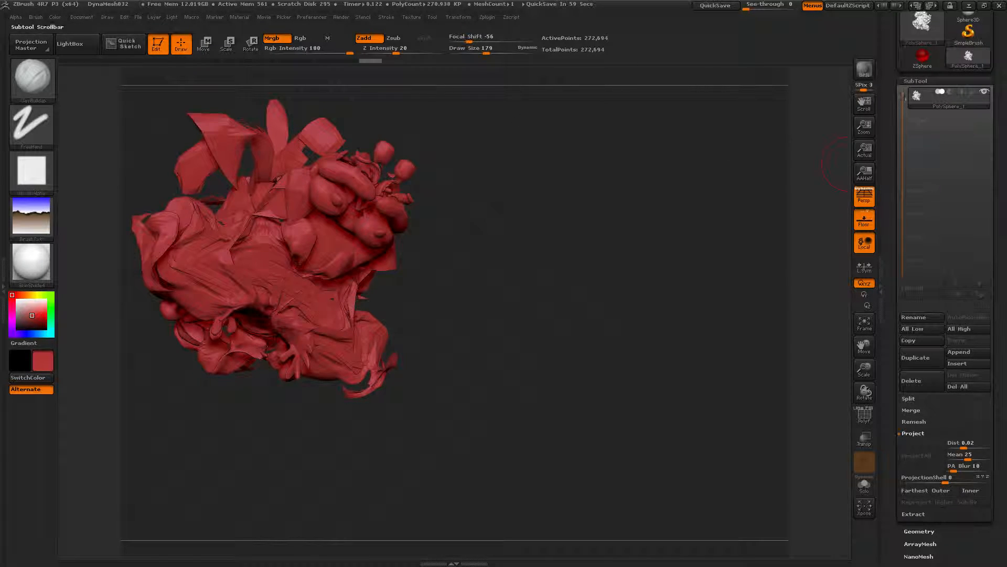
Step: Switch to the Sphere3D tool and convert it into a PolyMesh3D
drag(890, 75, 892, 148)
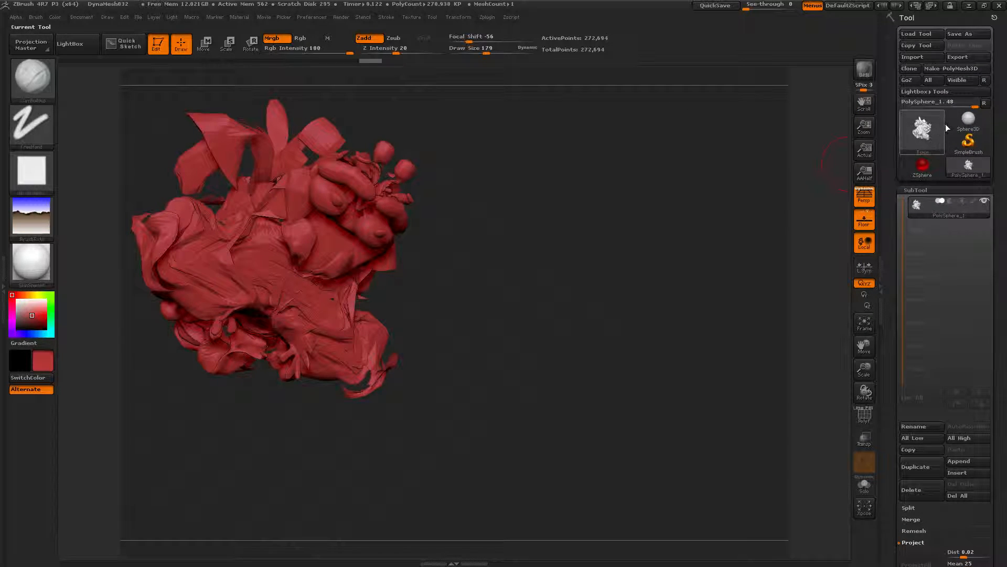
click(957, 118)
click(910, 140)
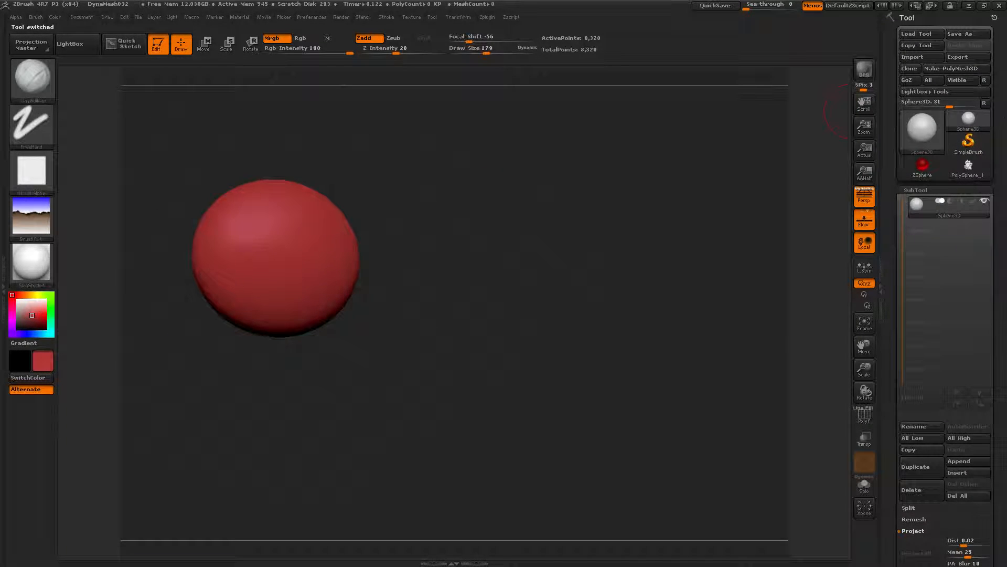
click(971, 70)
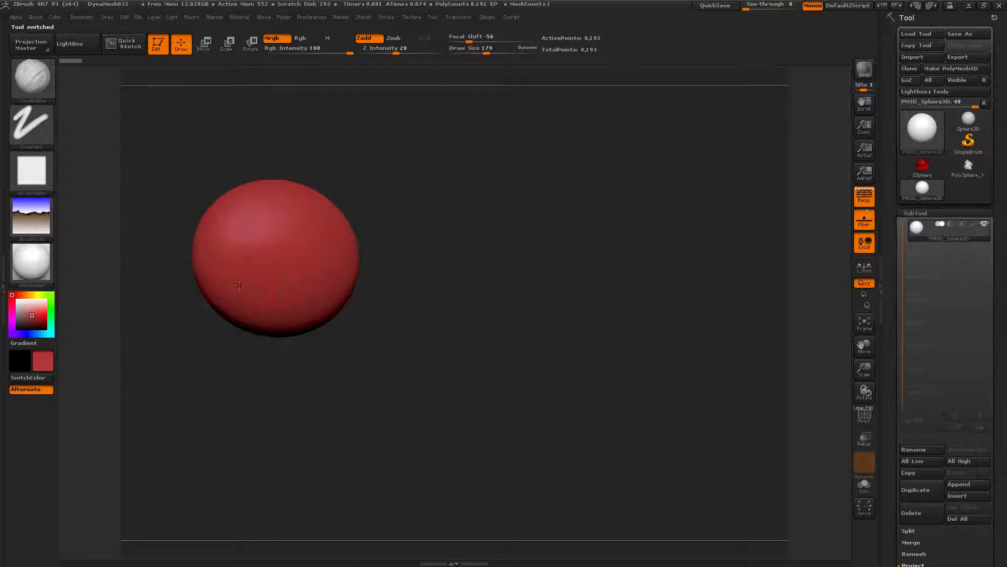
Step: Make a test trailing stroke across the sphere and undo it
click(52, 17)
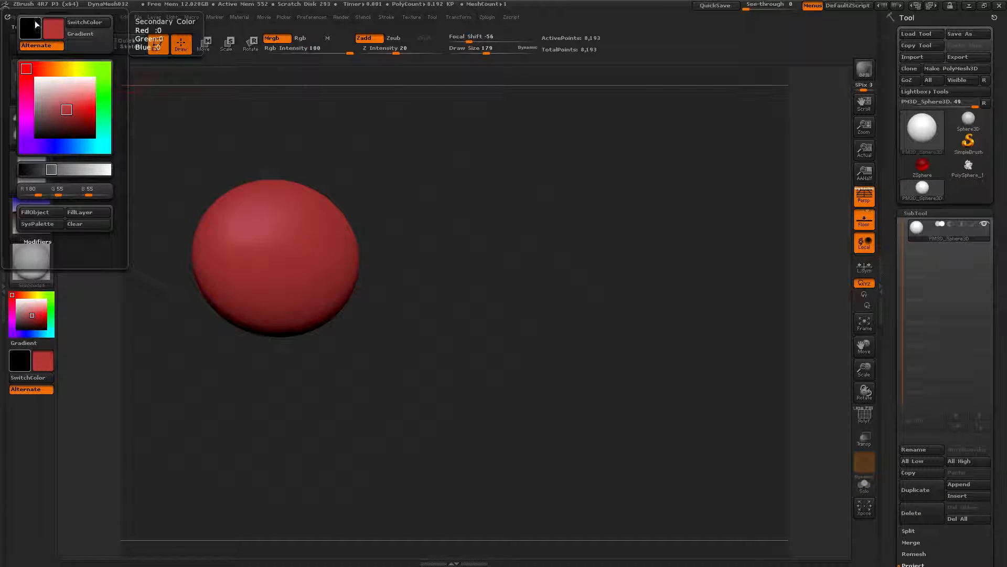
click(34, 17)
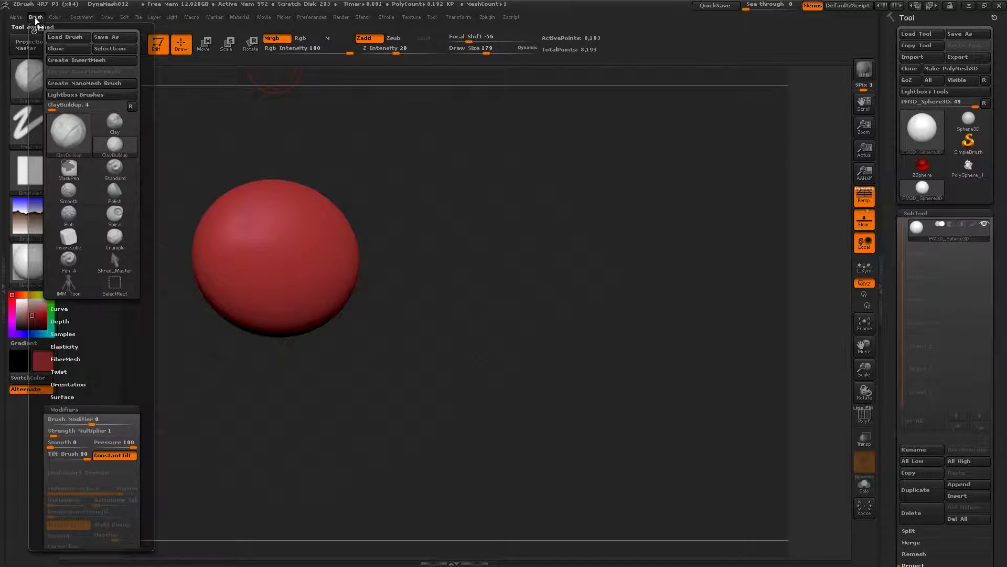
scroll(143, 263, down, 3)
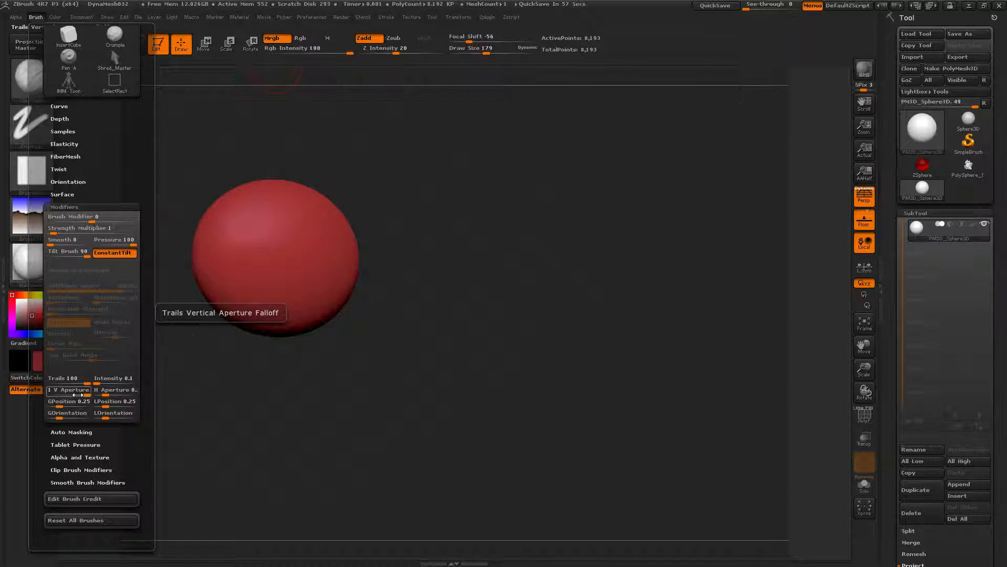
mouse_move(235, 240)
mouse_down()
mouse_move(273, 321)
mouse_move(247, 225)
mouse_move(336, 252)
mouse_move(294, 226)
mouse_up()
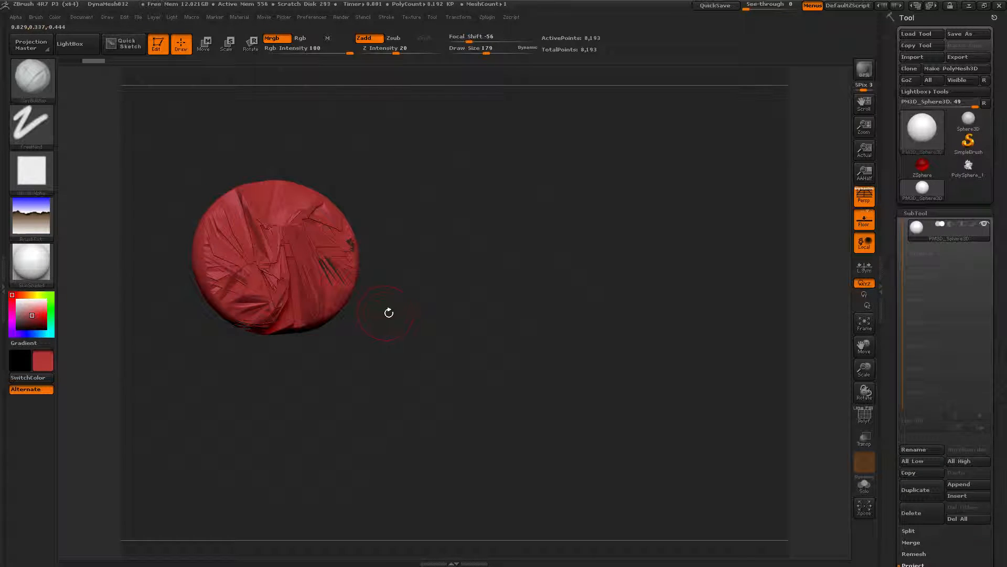
key(ctrl+z)
Step: Subdivide the sphere three times
key(ctrl+d)
key(ctrl+d)
key(ctrl+d)
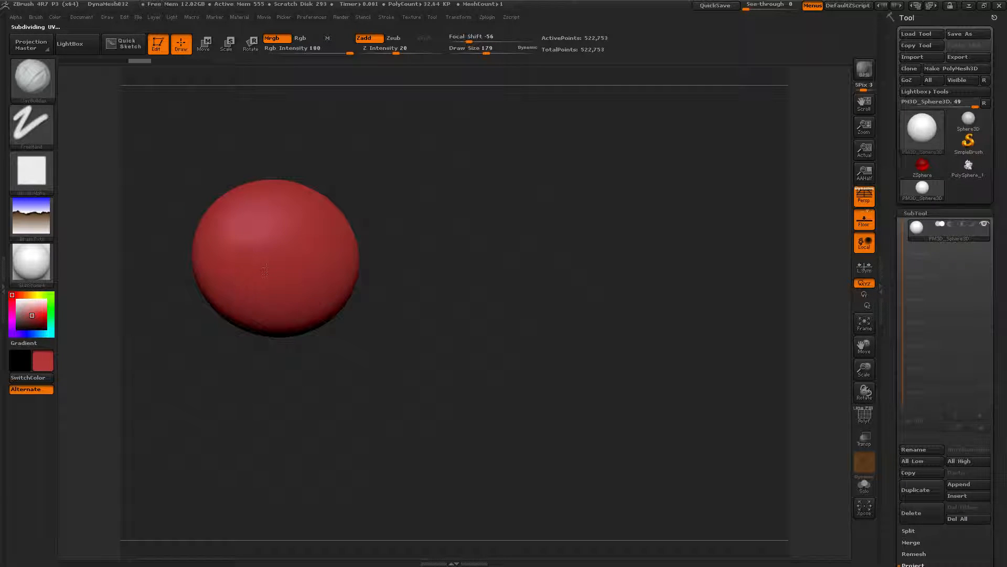
Step: Sculpt several trailing build-up strokes across the sphere, undoing the last one
drag(265, 272, 299, 234)
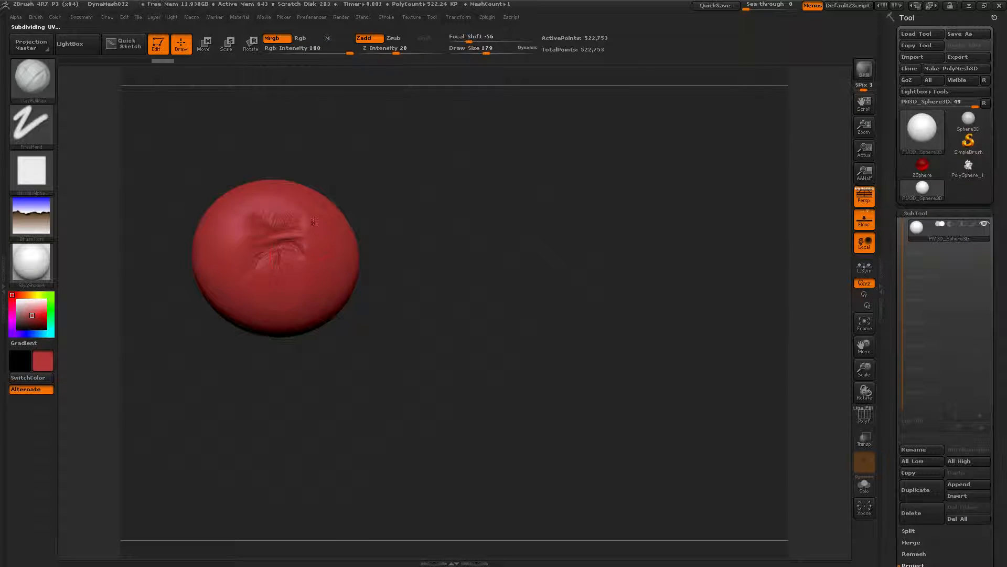
drag(139, 145, 169, 165)
mouse_move(203, 273)
mouse_down()
mouse_move(184, 226)
mouse_move(202, 251)
mouse_up()
mouse_move(322, 141)
mouse_down()
mouse_move(351, 154)
mouse_move(329, 170)
mouse_move(341, 218)
mouse_up()
drag(240, 313, 253, 309)
mouse_move(435, 290)
mouse_down()
mouse_move(429, 278)
mouse_move(455, 295)
mouse_move(485, 282)
mouse_move(512, 243)
mouse_move(636, 329)
mouse_move(576, 321)
mouse_up()
mouse_move(676, 202)
mouse_down()
mouse_move(593, 207)
mouse_move(730, 208)
mouse_move(662, 209)
mouse_up()
mouse_move(500, 305)
mouse_down()
mouse_move(480, 289)
mouse_move(517, 296)
mouse_up()
key(ctrl+z)
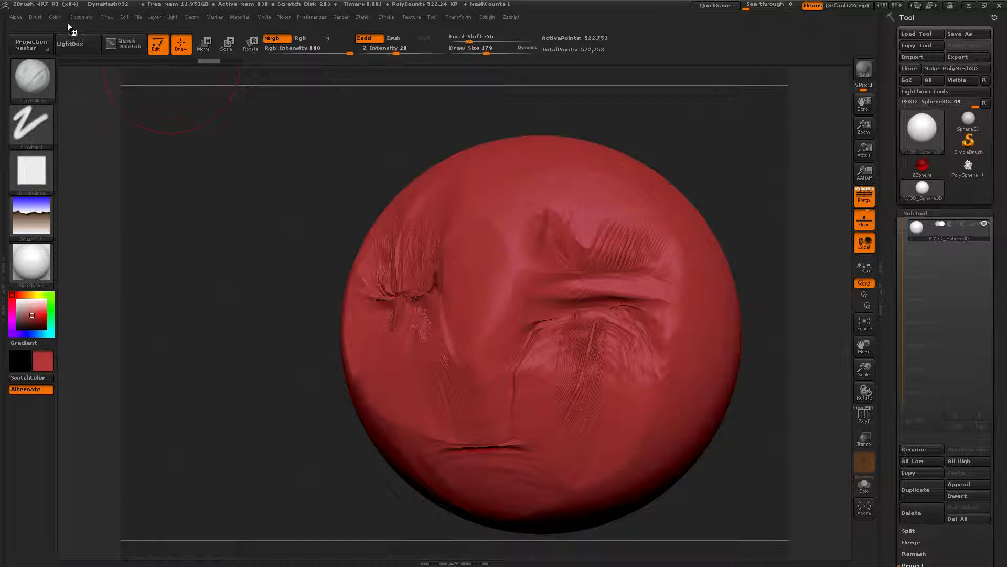
Step: Set the trail V Aperture to 0 and raise the H Aperture in the brush modifiers
click(37, 17)
scroll(144, 431, down, 5)
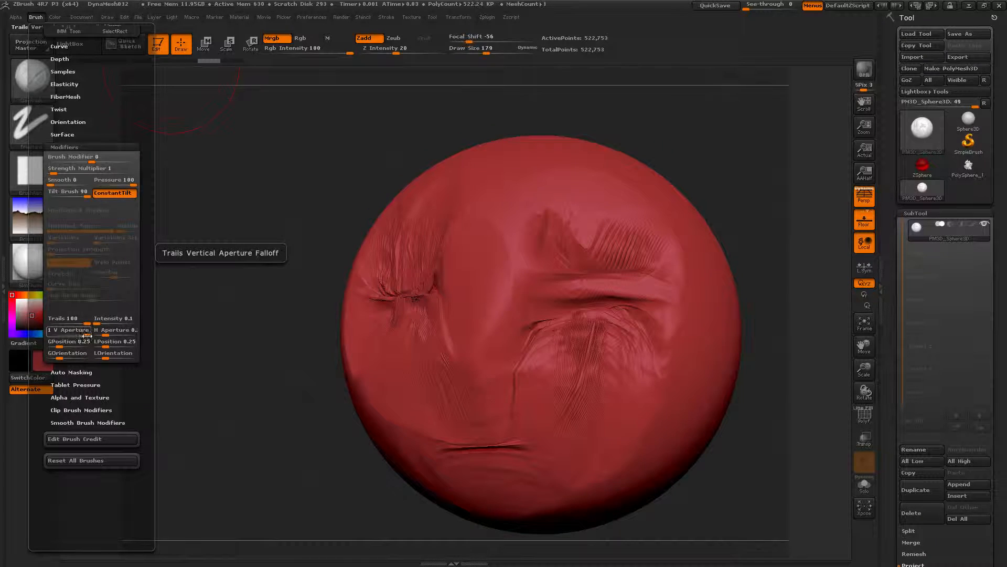
drag(78, 331, 48, 330)
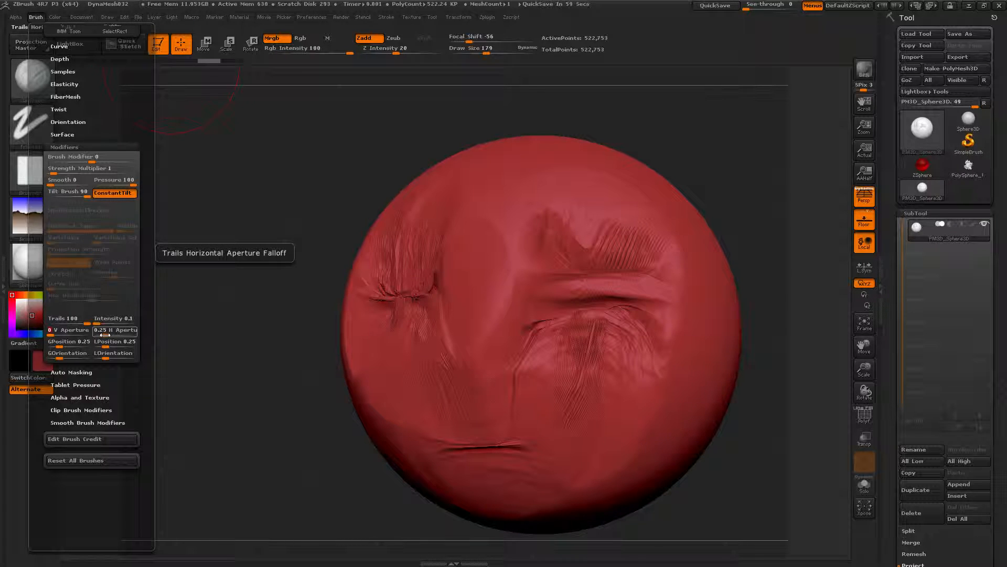
mouse_move(104, 335)
mouse_down()
mouse_move(164, 328)
mouse_move(245, 284)
mouse_up()
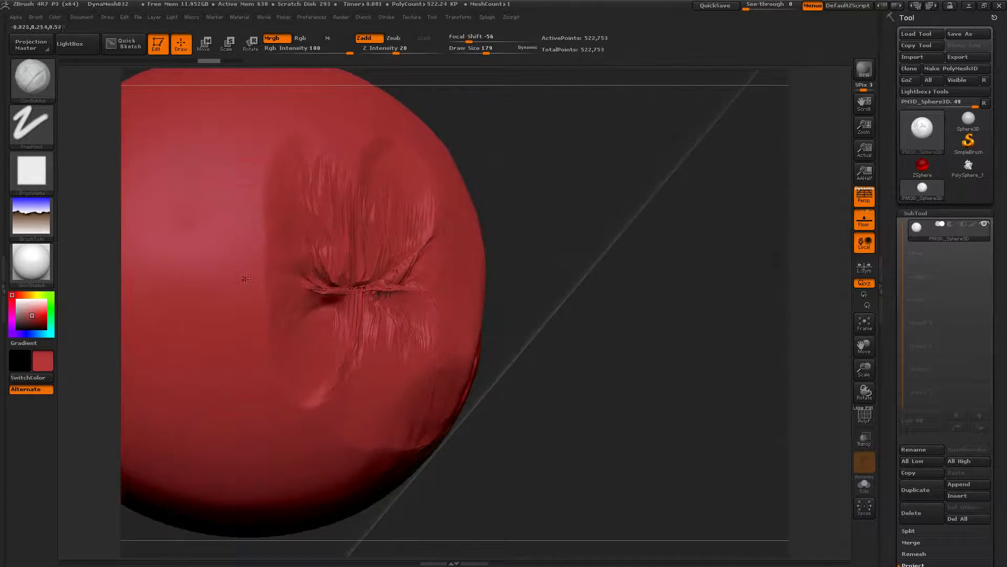
Step: Sculpt two trailing strokes across the sphere's front, then undo the last three actions
alt+drag(684, 265, 499, 259)
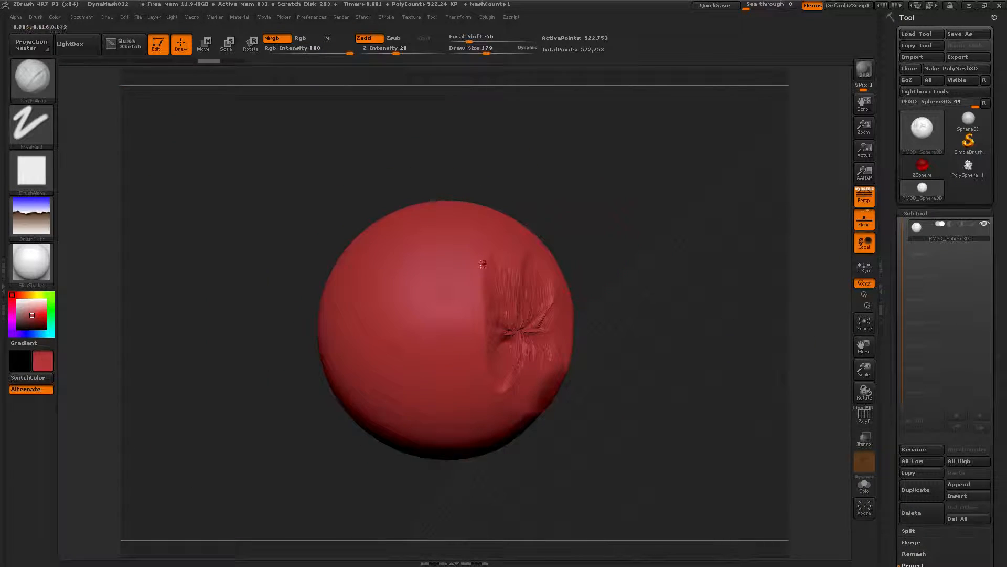
mouse_move(400, 243)
mouse_down()
mouse_move(420, 335)
mouse_move(452, 357)
mouse_up()
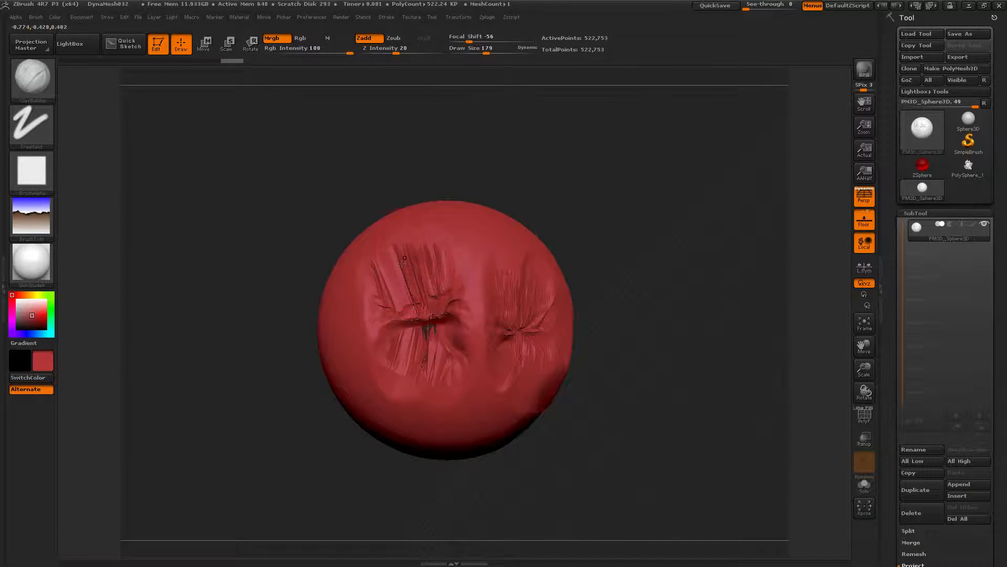
mouse_move(387, 294)
mouse_down()
mouse_move(305, 257)
mouse_move(389, 346)
mouse_move(325, 283)
mouse_move(367, 357)
mouse_move(357, 336)
mouse_up()
key(ctrl+z)
key(ctrl+z)
key(ctrl+z)
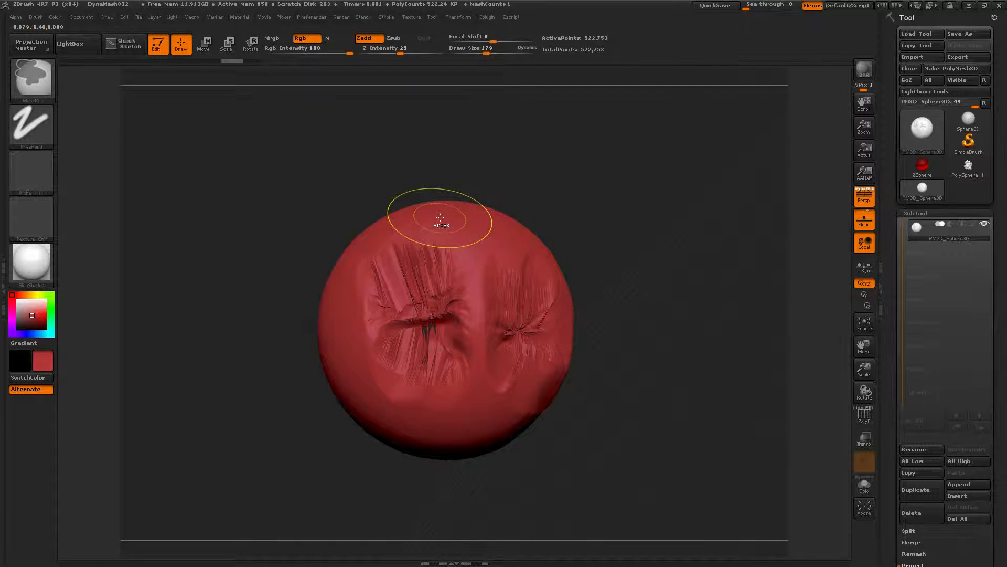
Step: Switch to the Blob brush and sculpt three strokes across the sphere
key(b)
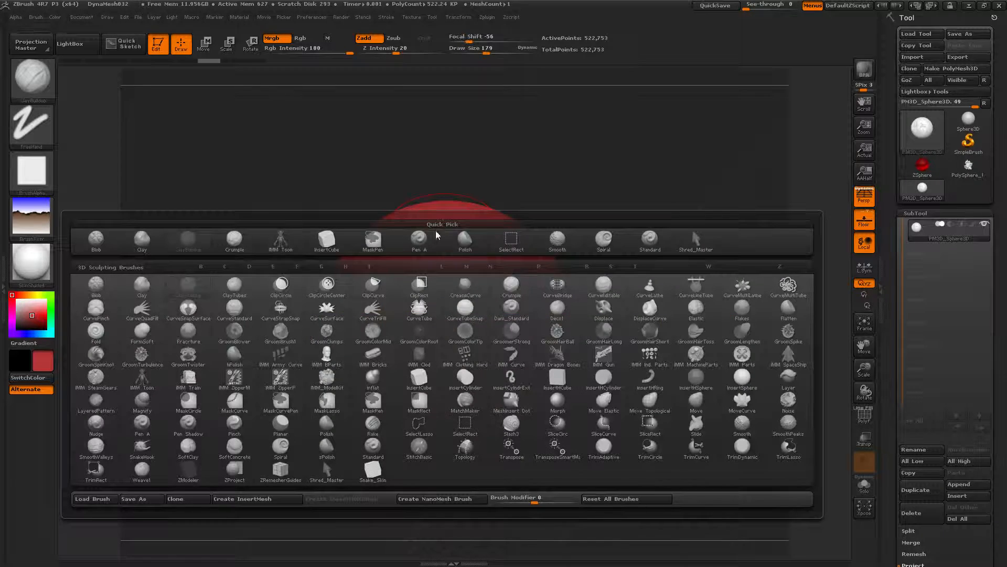
click(216, 329)
mouse_move(423, 340)
mouse_down()
mouse_move(427, 284)
mouse_move(421, 366)
mouse_move(411, 290)
mouse_up()
drag(323, 206, 359, 229)
drag(294, 231, 279, 310)
Step: Raise the Blob brush's trail H Aperture in the brush modifiers
click(36, 16)
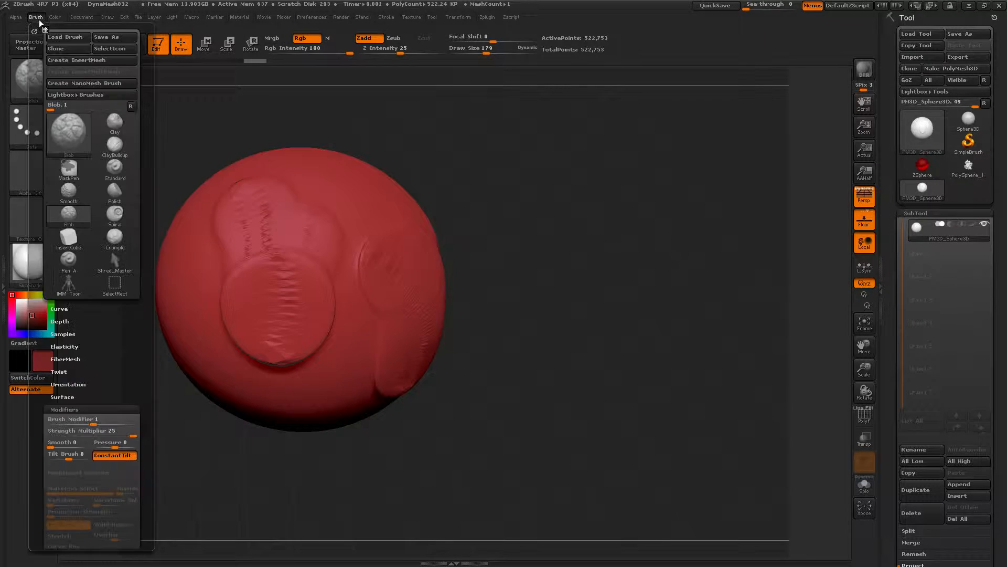
scroll(91, 344, down, 3)
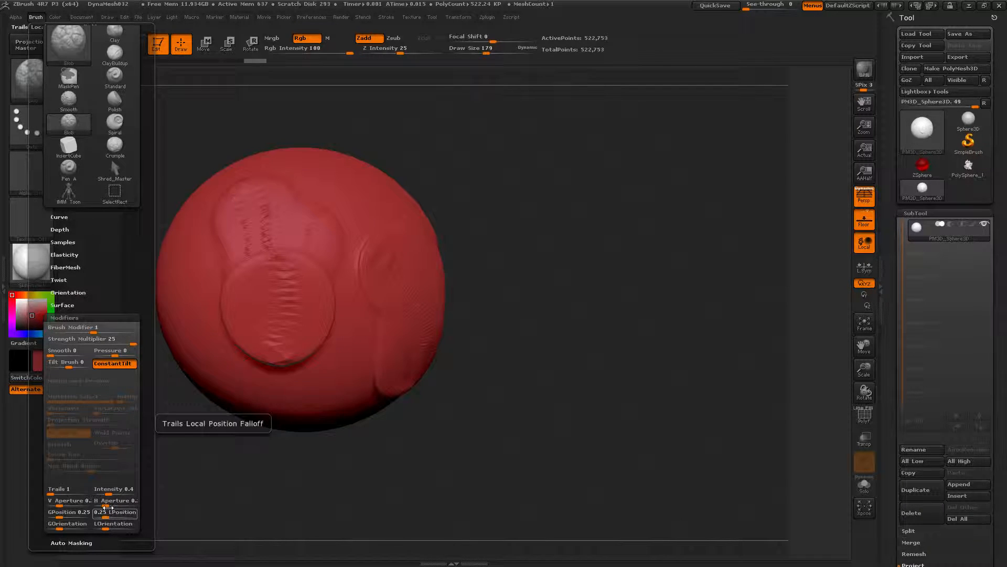
drag(105, 501, 141, 501)
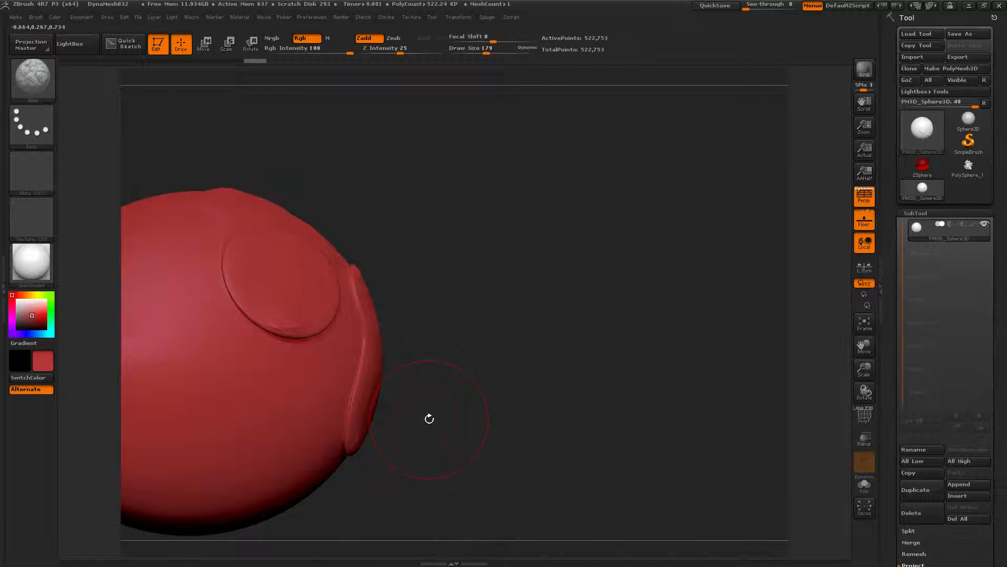
Step: Frame the sphere and sculpt three trailing Blob strokes across its front
key(f)
click(449, 297)
mouse_move(449, 298)
mouse_down()
mouse_move(325, 325)
mouse_move(457, 126)
mouse_move(530, 294)
mouse_move(473, 433)
mouse_move(499, 315)
mouse_move(367, 173)
mouse_move(242, 341)
mouse_move(272, 232)
mouse_up()
mouse_move(168, 142)
ctrl+right_down()
mouse_move(156, 92)
mouse_move(236, 100)
ctrl+right_up()
drag(292, 212, 294, 306)
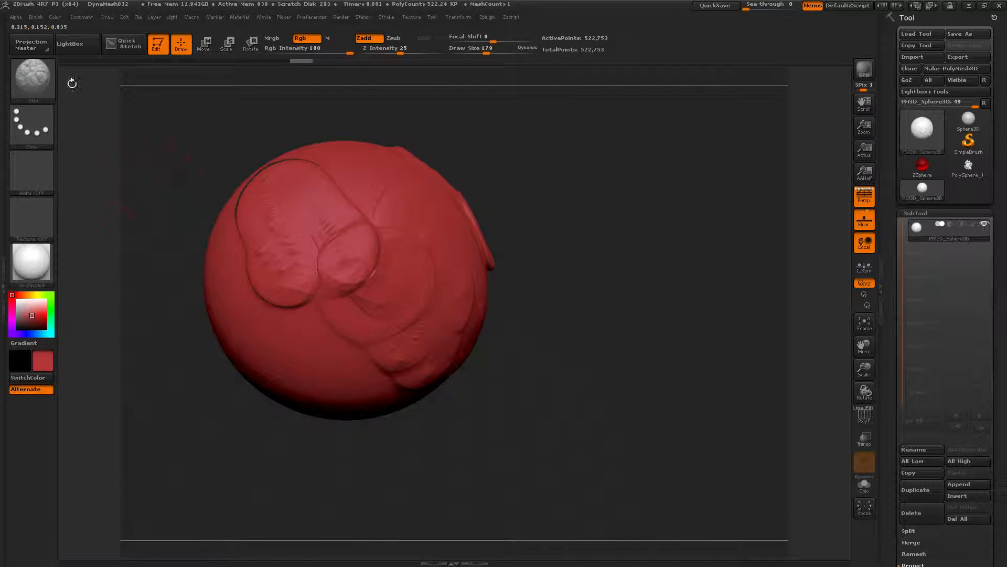
Step: Open the brush modifiers and examine the help for the trail GPosition setting
click(35, 17)
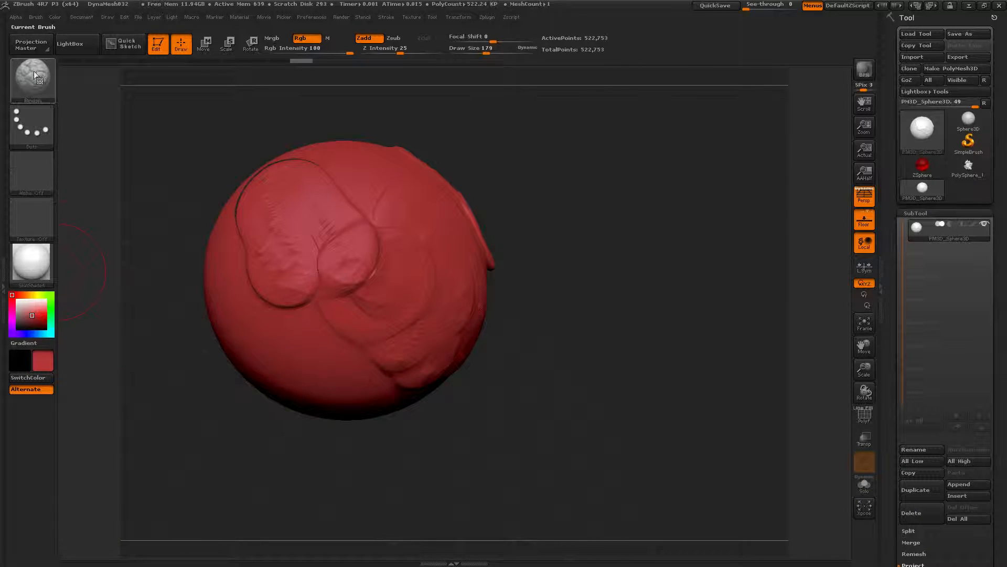
click(30, 20)
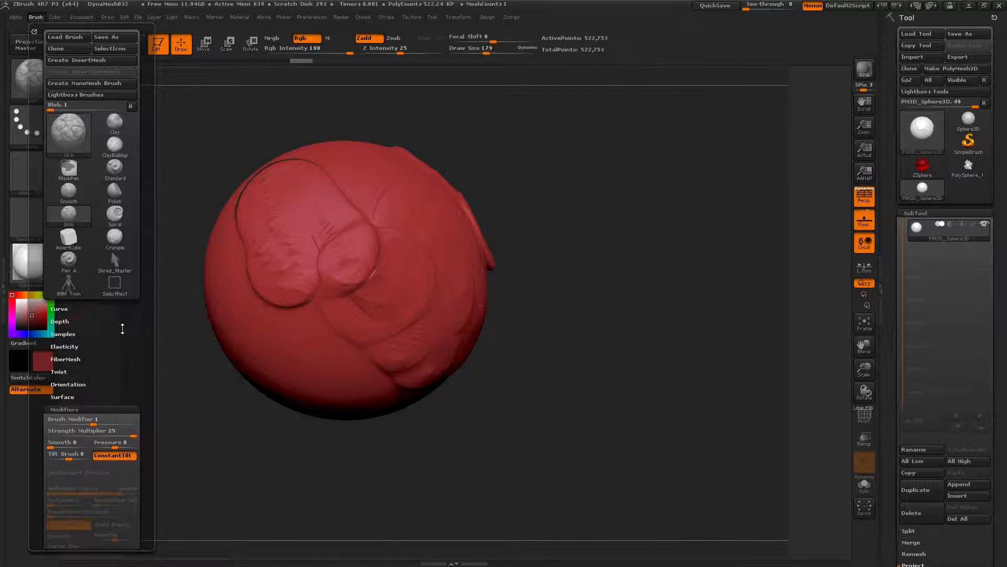
scroll(128, 296, down, 5)
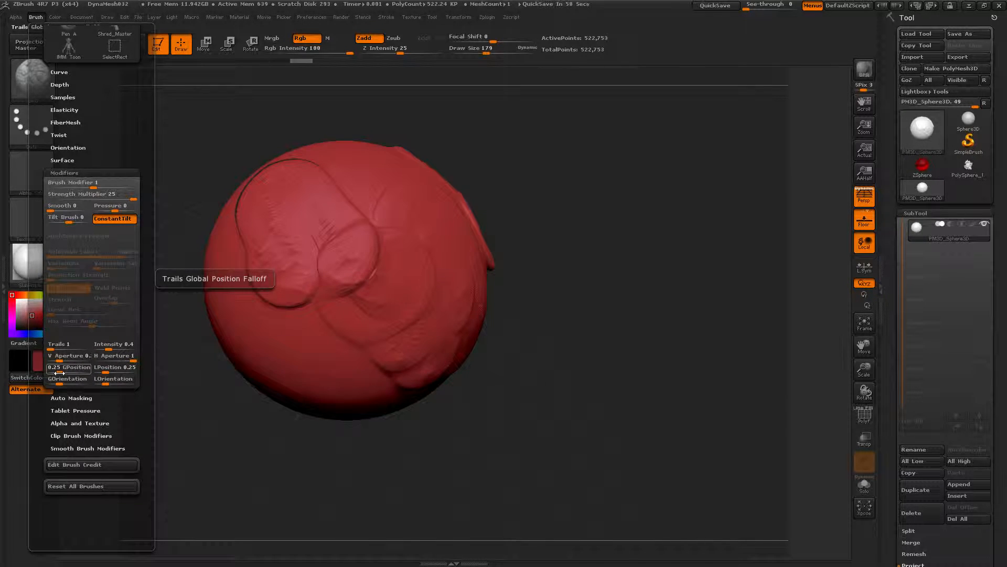
key(ctrl)
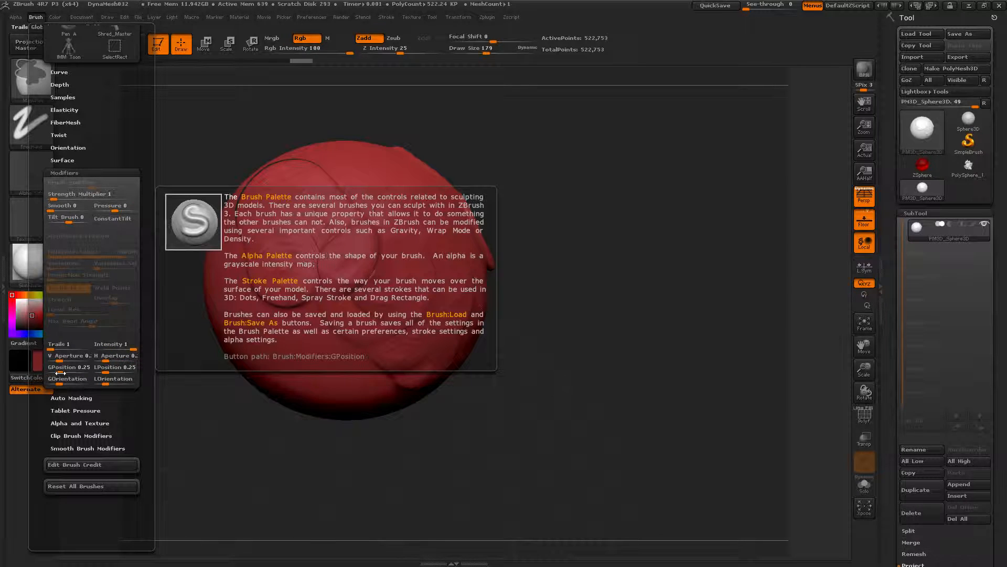
alt+drag(466, 382, 323, 391)
Step: Adjust the Blob brush's trail GPosition value in the brush modifiers
click(35, 16)
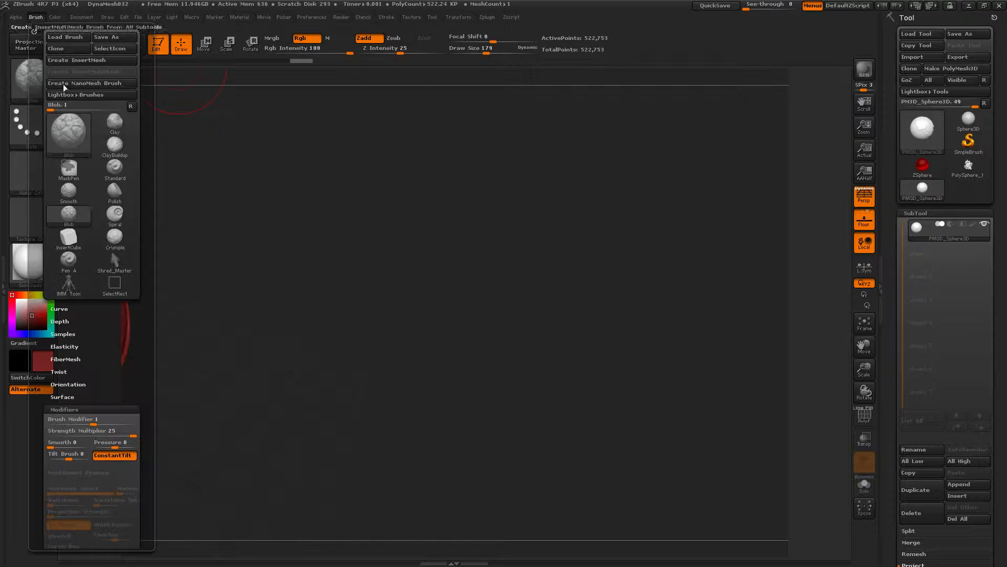
drag(114, 383, 114, 173)
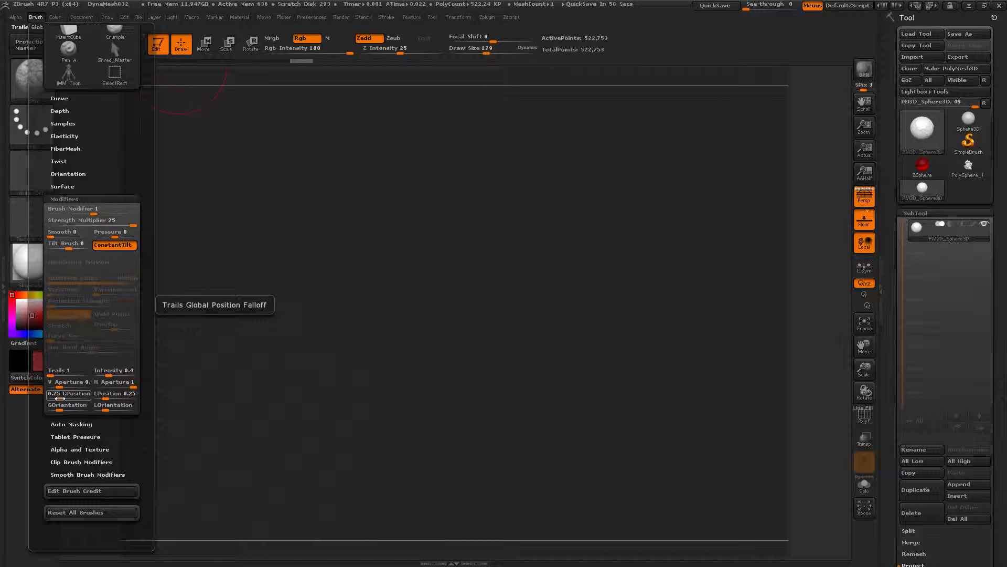
key(ctrl)
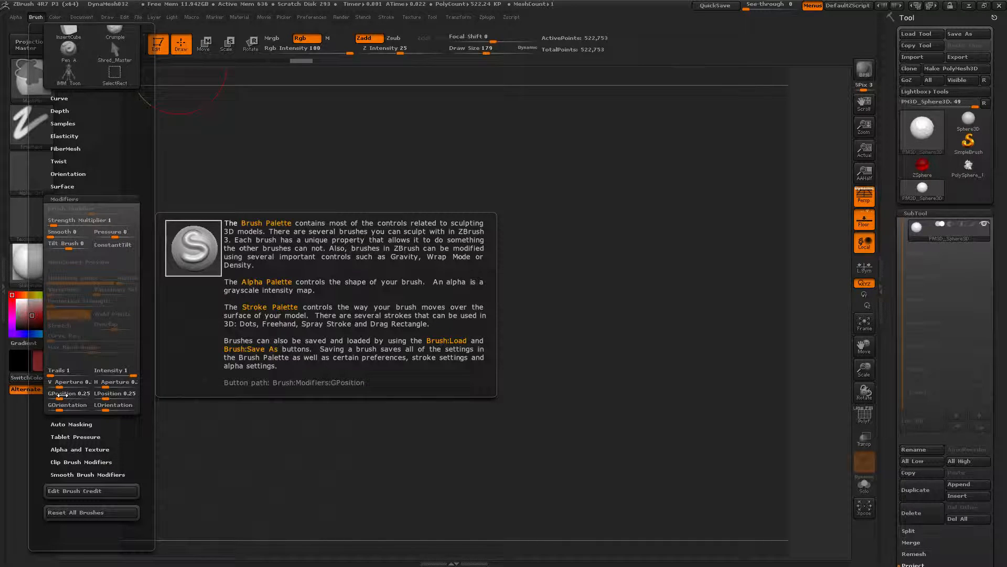
click(66, 394)
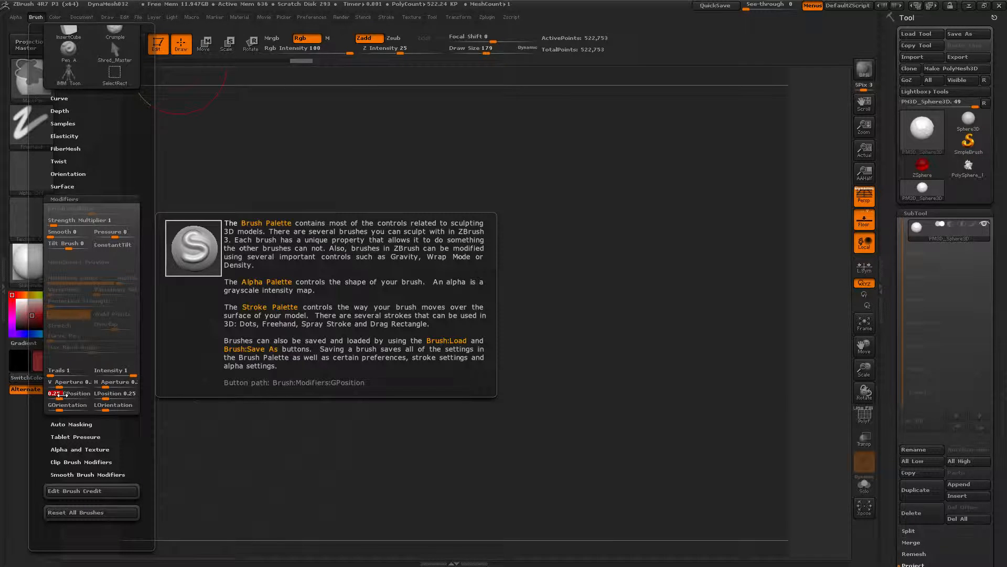
key(BackSpace)
drag(57, 398, 89, 400)
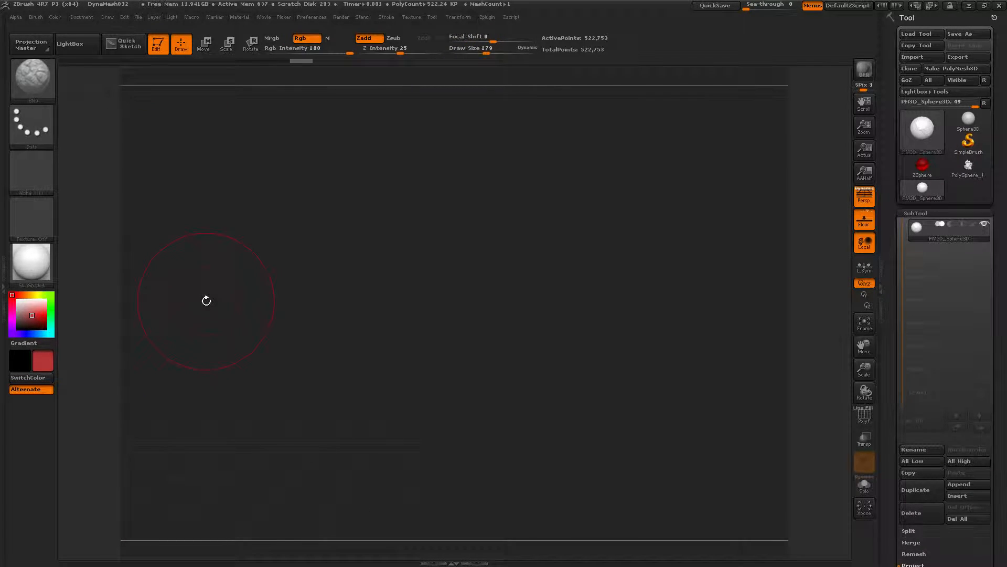
Step: Undo the last stroke and step back through the undo history to the unsculpted sphere
key(ctrl+z)
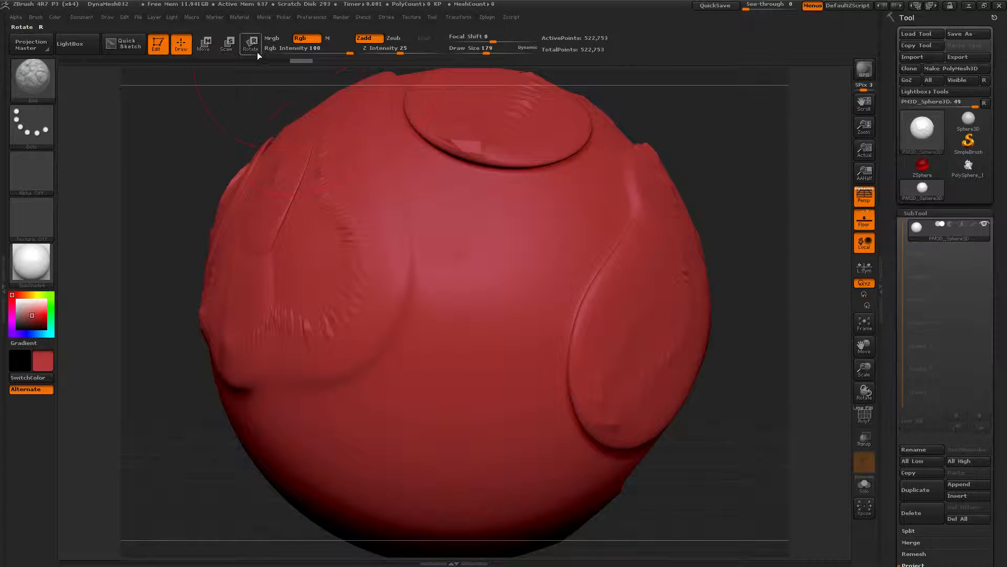
click(194, 61)
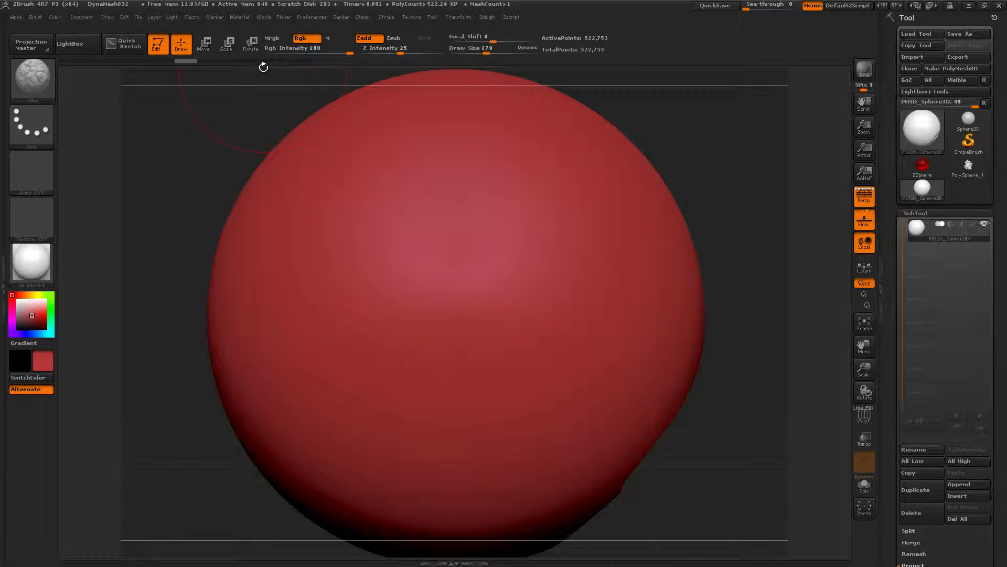
Step: Sculpt a trailing Blob stroke across the sphere and undo it
mouse_move(444, 236)
mouse_down()
mouse_move(407, 311)
mouse_move(295, 264)
mouse_up()
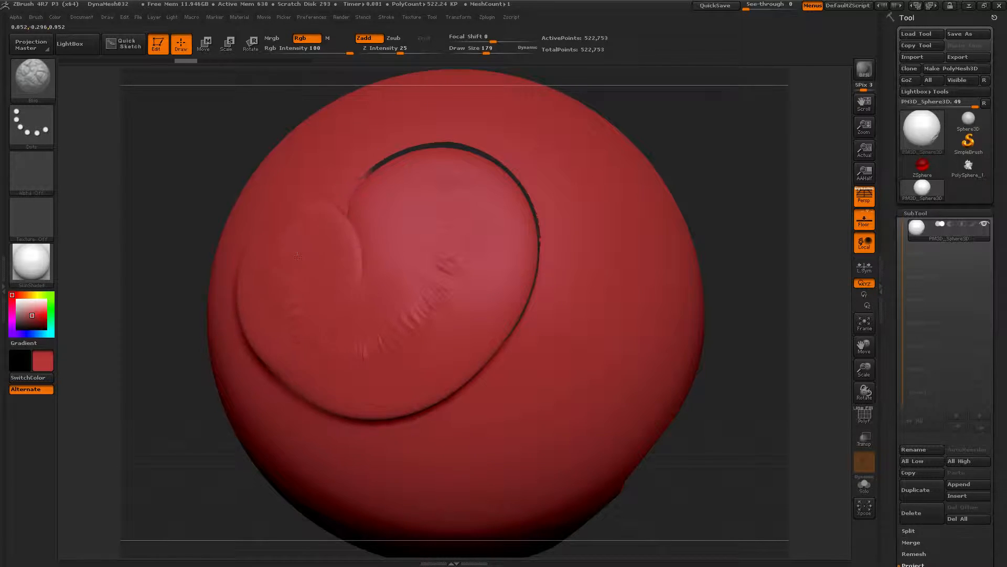
key(ctrl+z)
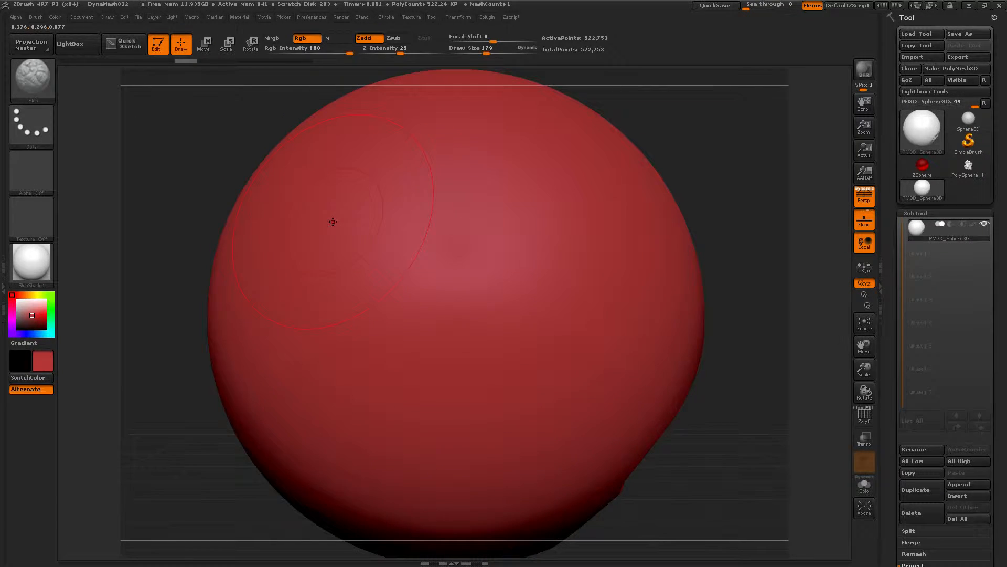
Step: Switch to the ClayBuildup brush, sculpt a trailing stroke across the sphere and undo it
key(b)
key(c)
key(b)
mouse_move(424, 407)
mouse_down()
mouse_move(472, 294)
mouse_move(514, 362)
mouse_move(545, 286)
mouse_move(321, 303)
mouse_up()
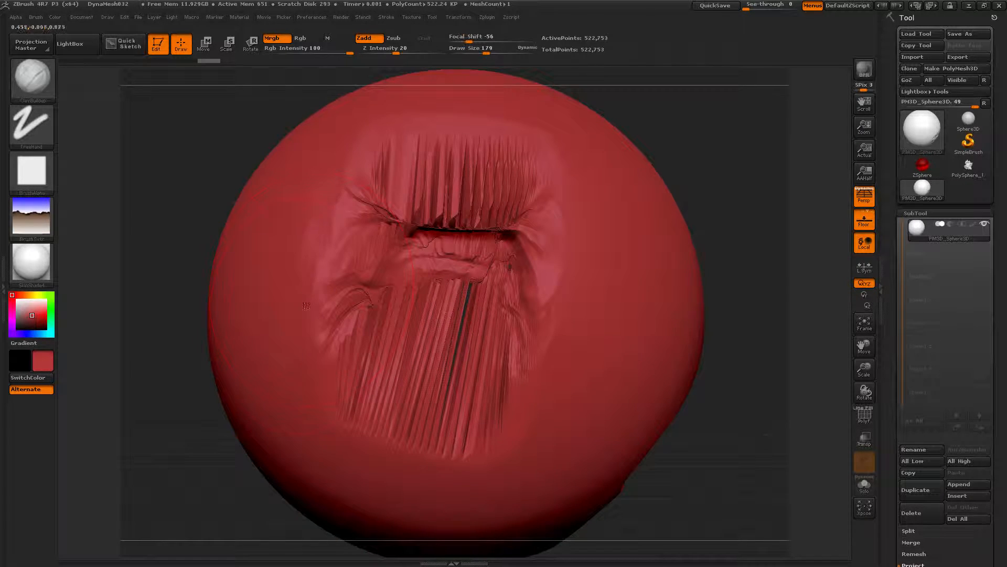
key(ctrl+z)
Step: Switch to the Inflat brush, sculpt a stroke on the sphere and undo it
key(b)
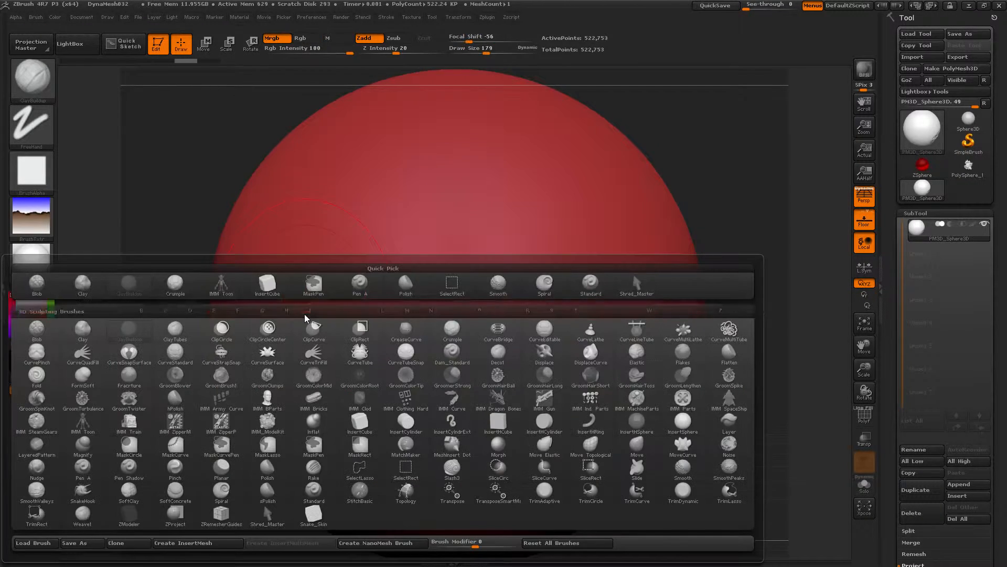
key(b)
key(l)
key(b)
key(i)
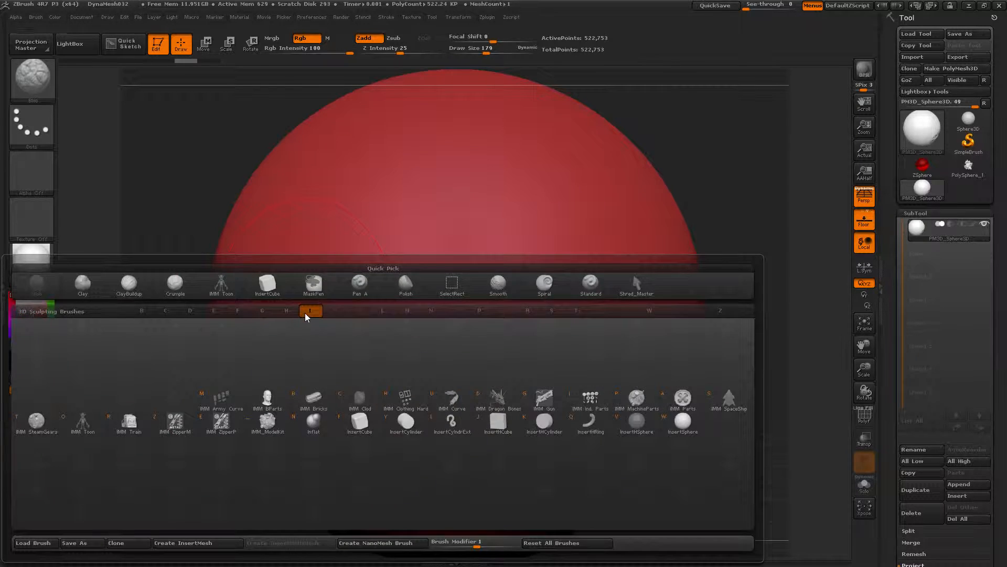
key(n)
mouse_move(435, 238)
mouse_down()
mouse_move(437, 270)
mouse_move(408, 321)
mouse_move(344, 299)
mouse_move(315, 320)
mouse_up()
key(ctrl+z)
Step: Edit the Inflat brush's trail GPosition value, sculpt a stroke and undo it
click(33, 18)
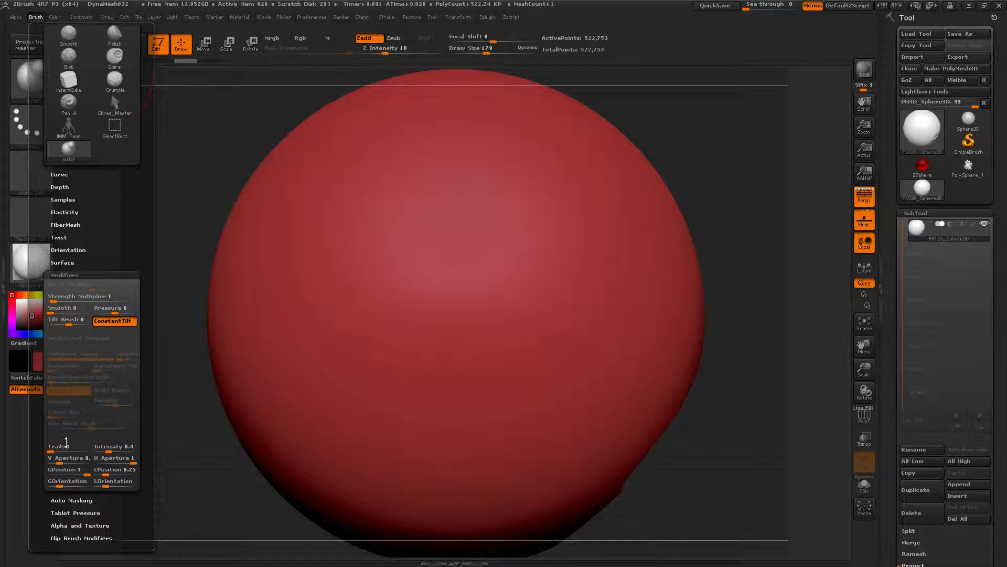
click(77, 474)
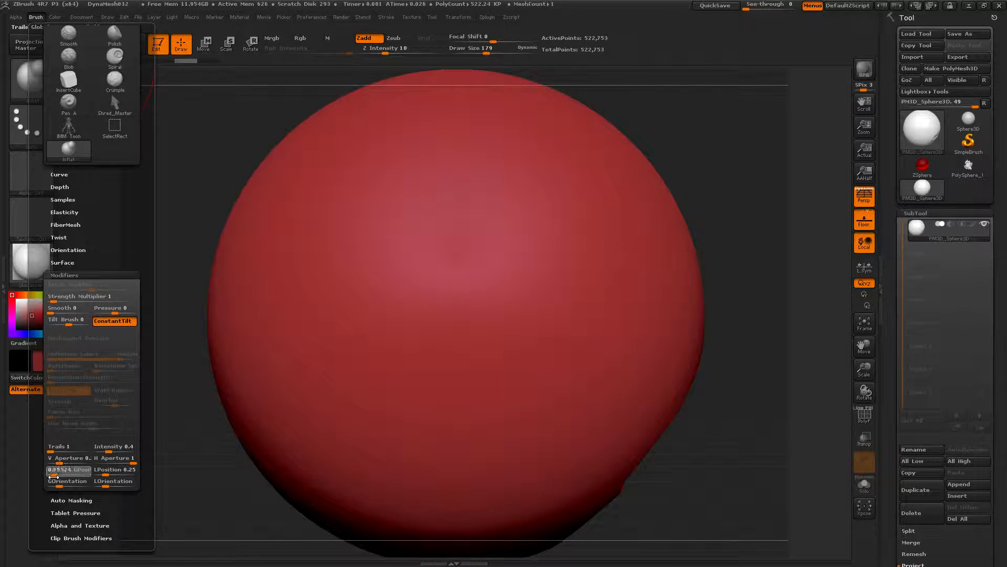
mouse_move(431, 336)
mouse_down()
mouse_move(489, 252)
mouse_move(426, 356)
mouse_up()
key(ctrl+z)
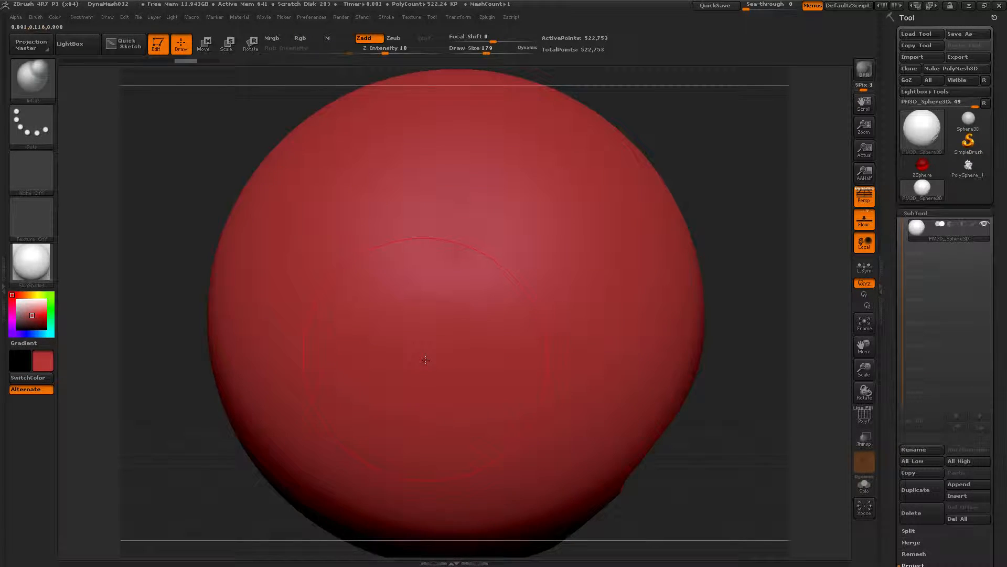
Step: Set the brush stroke type to Spray, sculpt an Inflat stroke and undo it
key(b)
click(24, 128)
click(277, 136)
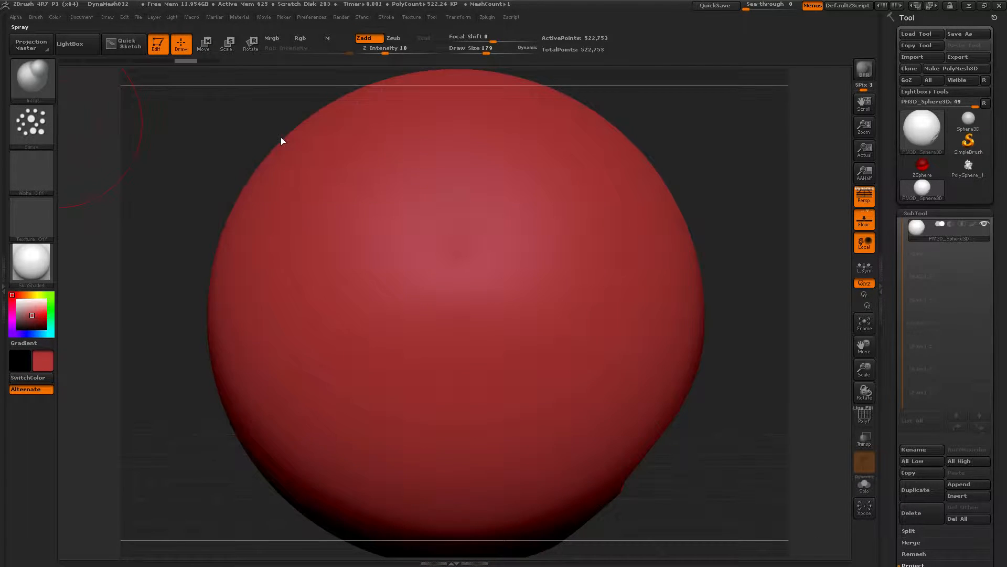
mouse_move(413, 292)
mouse_down()
mouse_move(499, 273)
mouse_move(339, 210)
mouse_up()
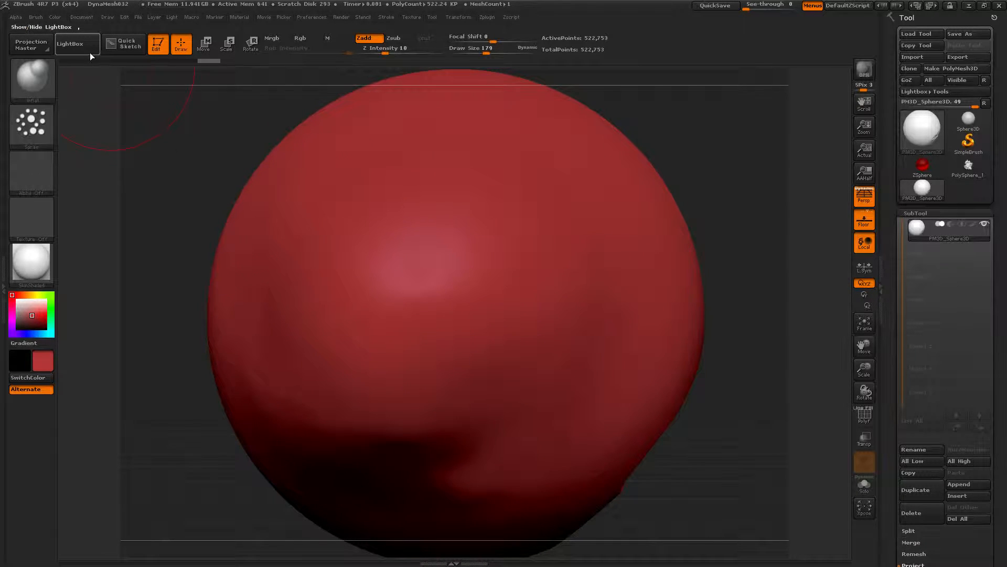
key(ctrl+z)
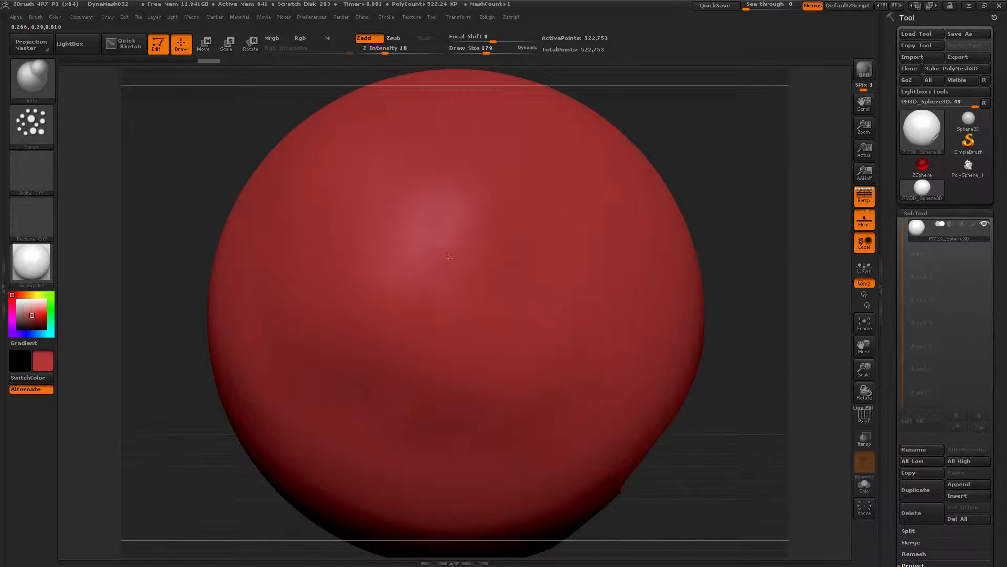
Step: Lower the Inflat brush's trail GPosition value in the brush modifiers
click(33, 17)
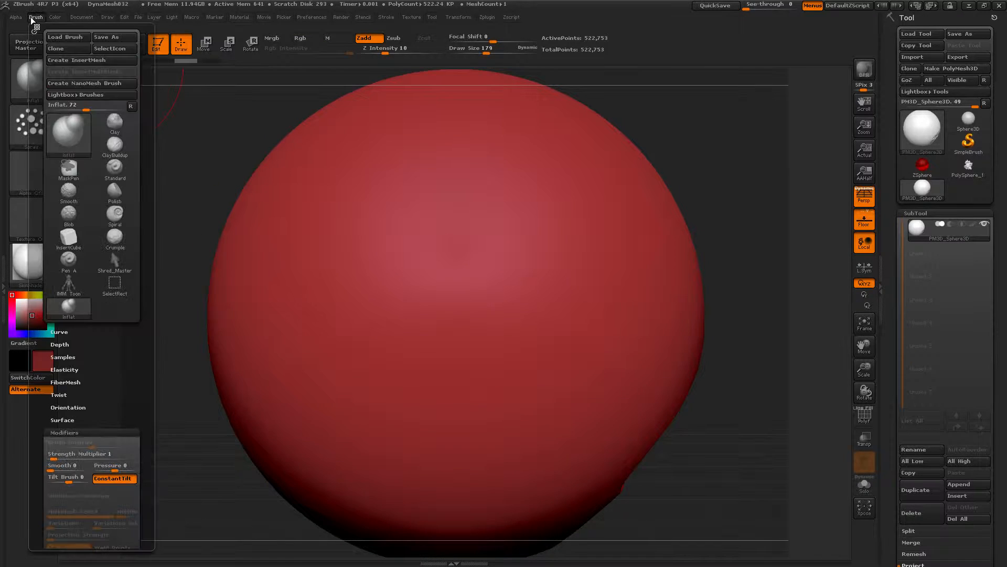
drag(133, 420, 133, 271)
drag(52, 483, 85, 484)
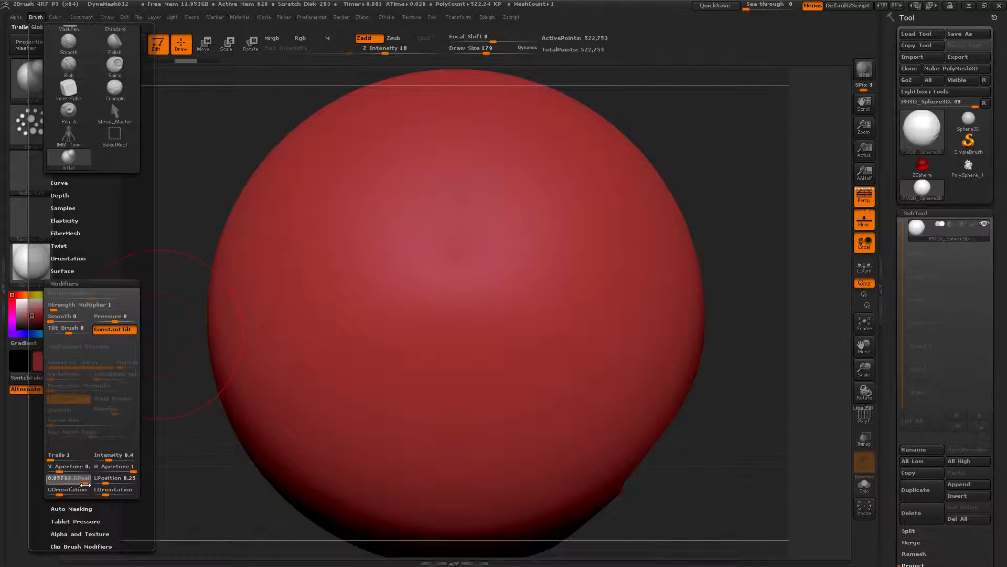
Step: Sculpt two spray Inflat strokes across the sphere, undoing the last one
mouse_move(462, 246)
mouse_down()
mouse_move(393, 362)
mouse_move(455, 156)
mouse_up()
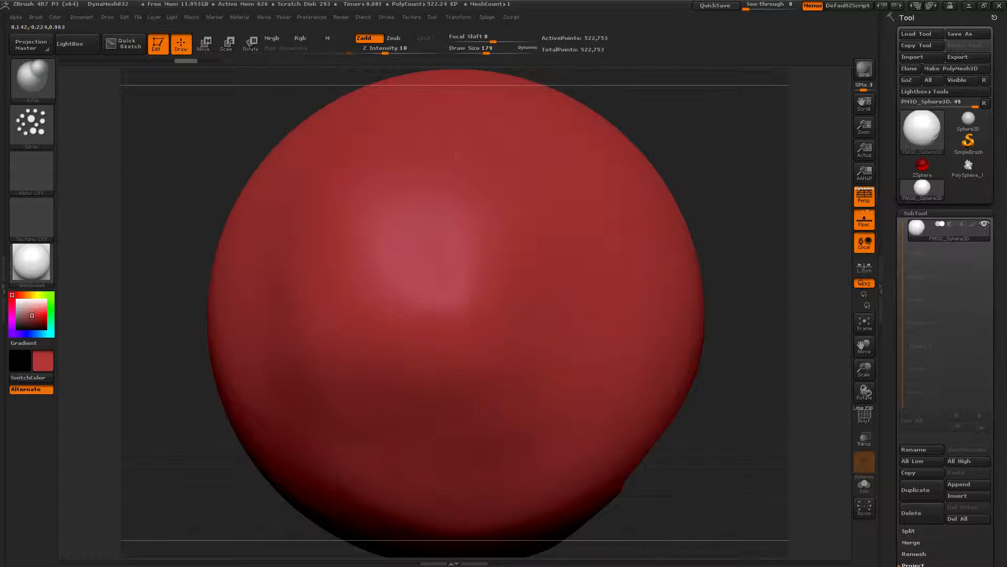
mouse_move(474, 339)
mouse_down()
mouse_move(430, 278)
mouse_move(437, 206)
mouse_up()
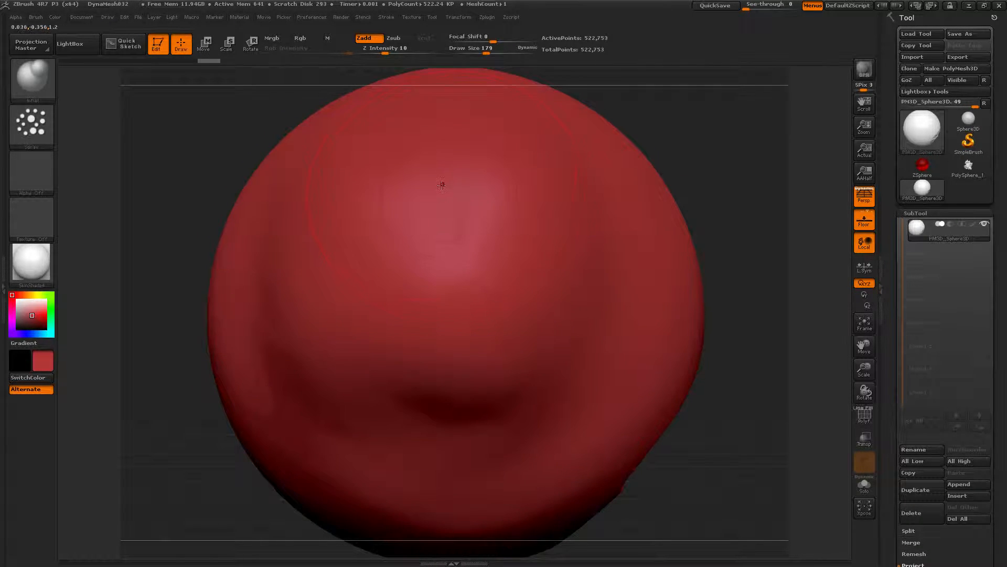
key(ctrl+z)
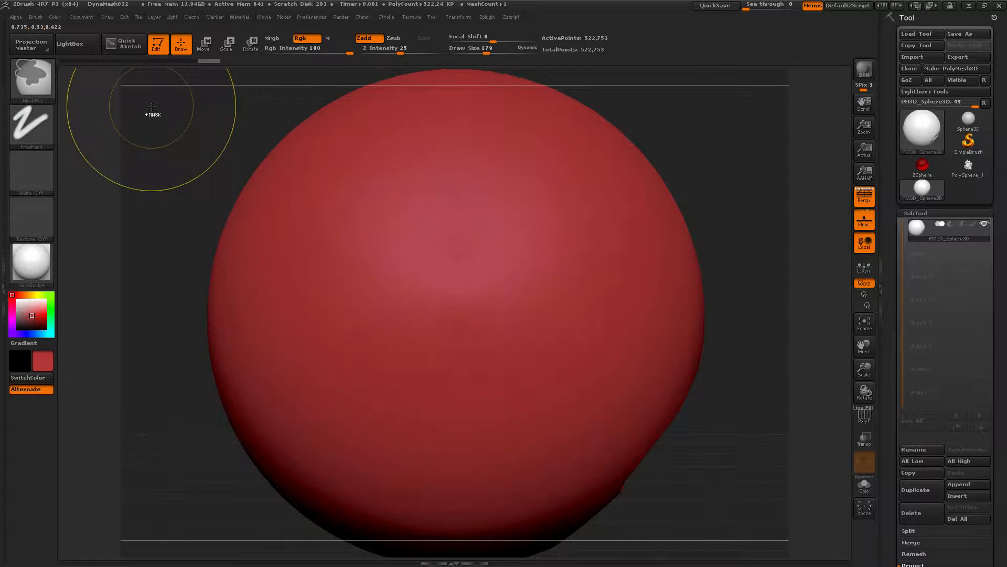
Step: Switch to the ClayBuildup brush and examine its trail modifiers, including the LPosition help
key(b)
key(c)
key(b)
click(39, 18)
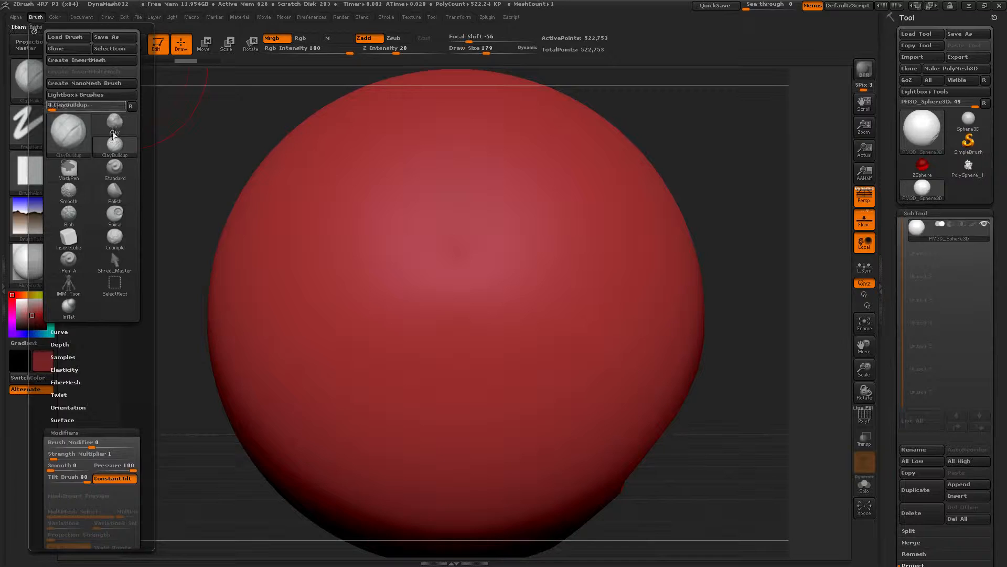
click(42, 16)
scroll(117, 264, down, 6)
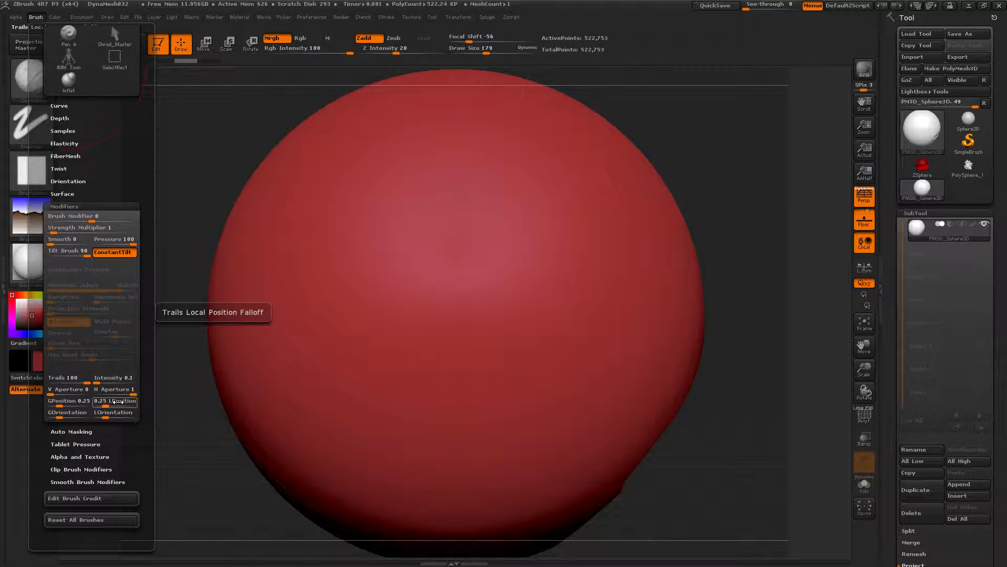
key(ctrl)
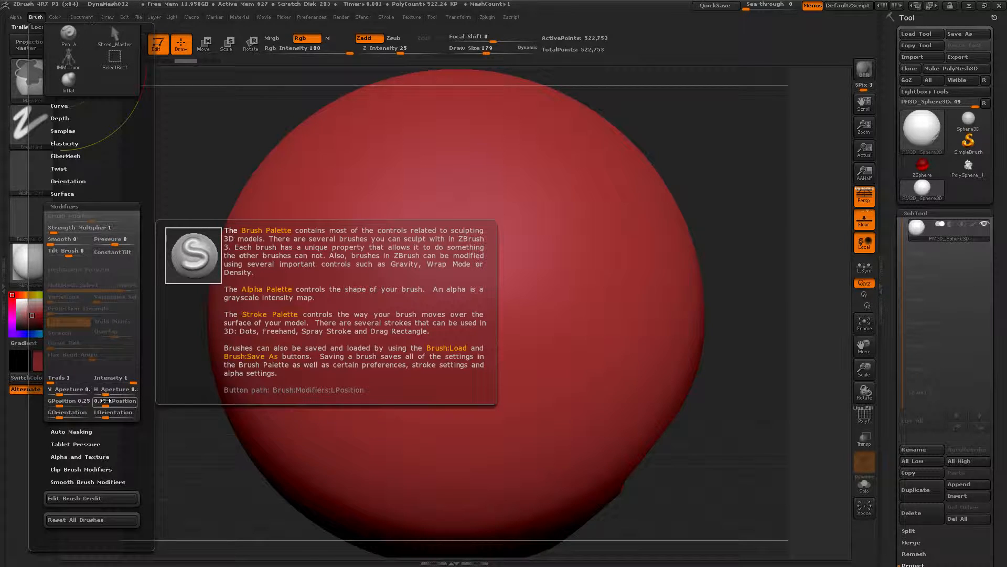
Step: Raise the ClayBuildup brush's trail LPosition, sculpt a stroke on the sphere and undo it
drag(105, 405, 145, 407)
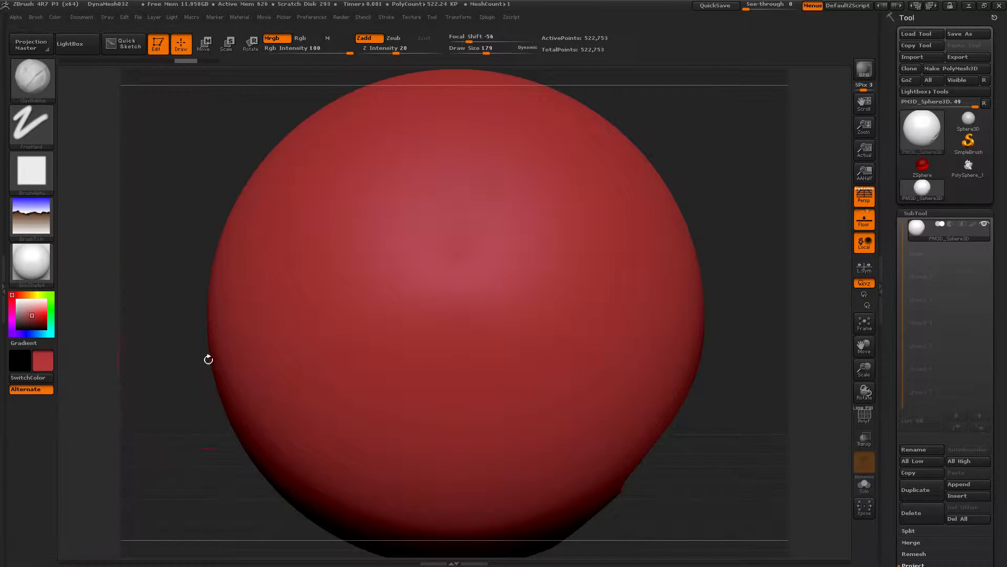
mouse_move(396, 341)
mouse_down()
mouse_move(276, 222)
mouse_move(310, 382)
mouse_move(449, 268)
mouse_up()
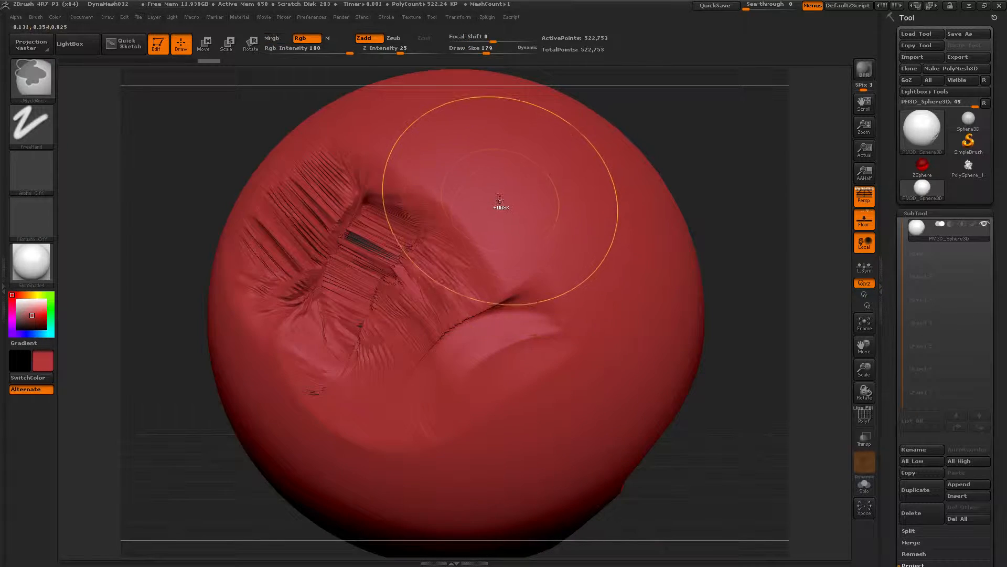
key(ctrl+z)
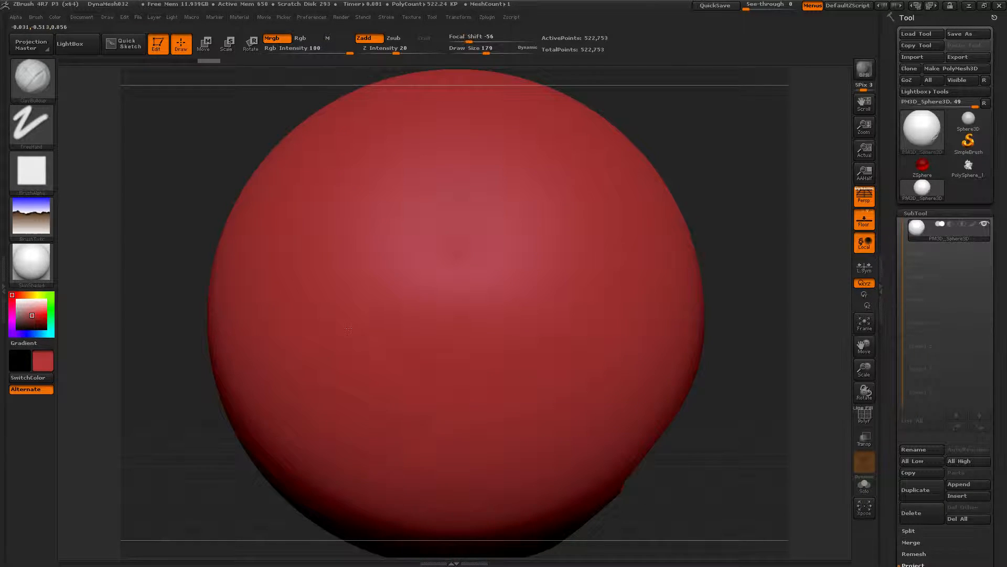
key(ctrl+shift+z)
key(ctrl+z)
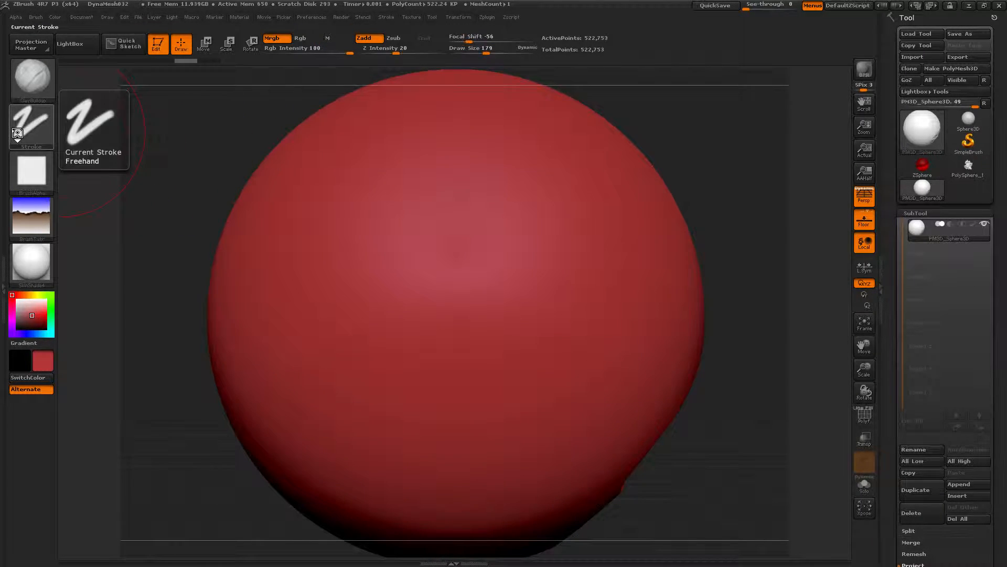
Step: Turn off the brush alpha, sculpt a ClayBuildup stroke up the sphere and undo it
click(17, 131)
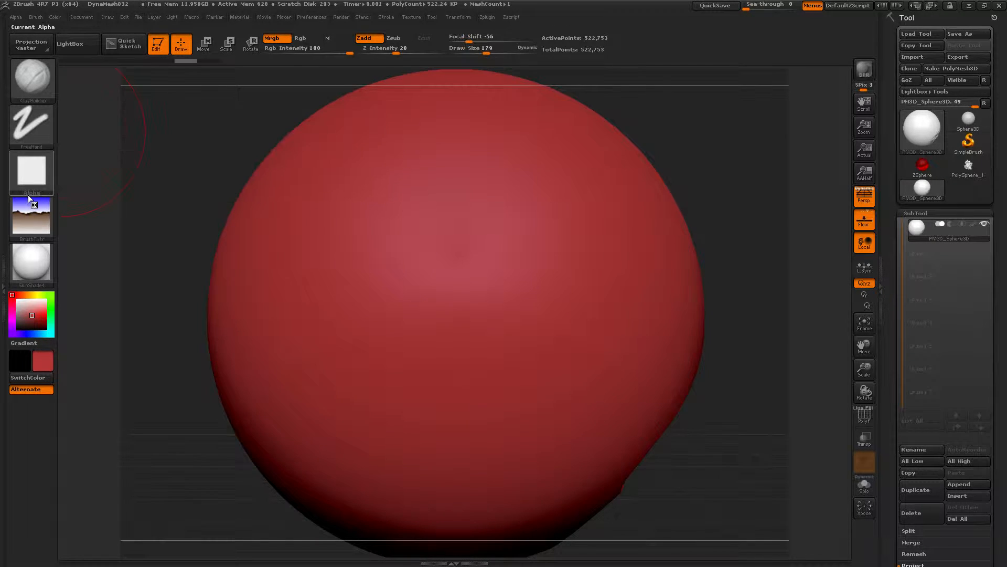
click(32, 167)
click(76, 208)
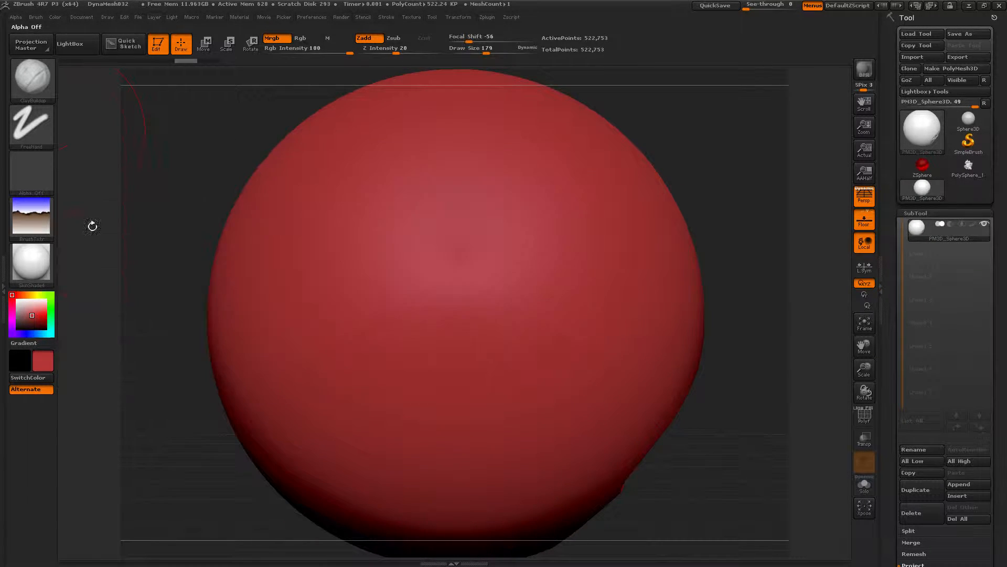
drag(416, 373, 413, 198)
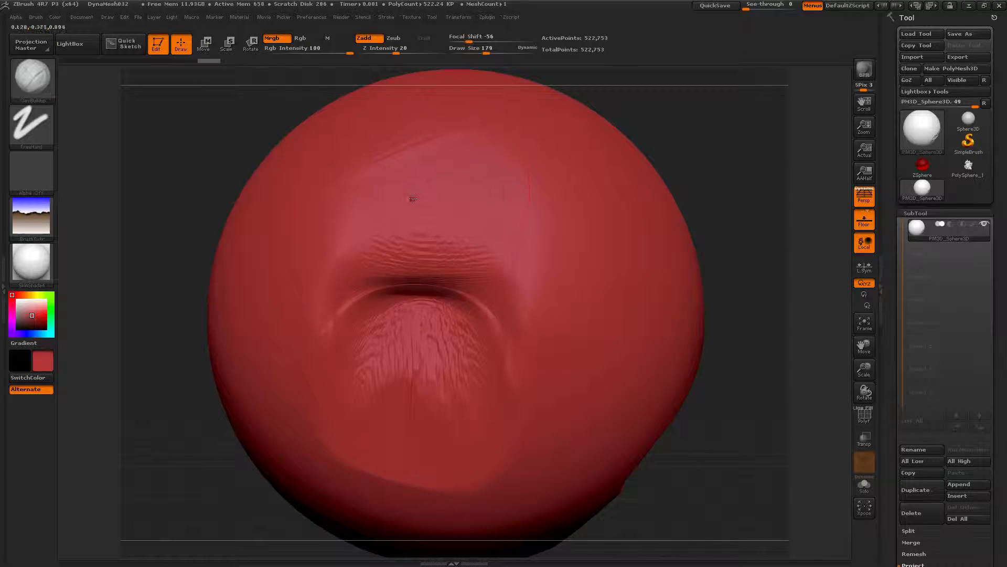
key(ctrl+z)
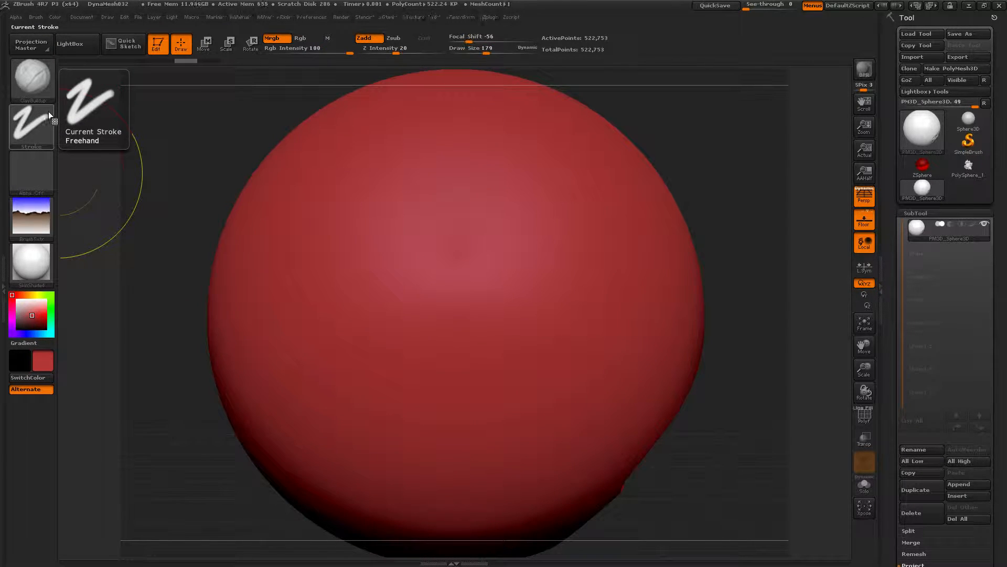
Step: Switch to the Fold brush and sculpt a curling fold near the top of the sphere
key(b)
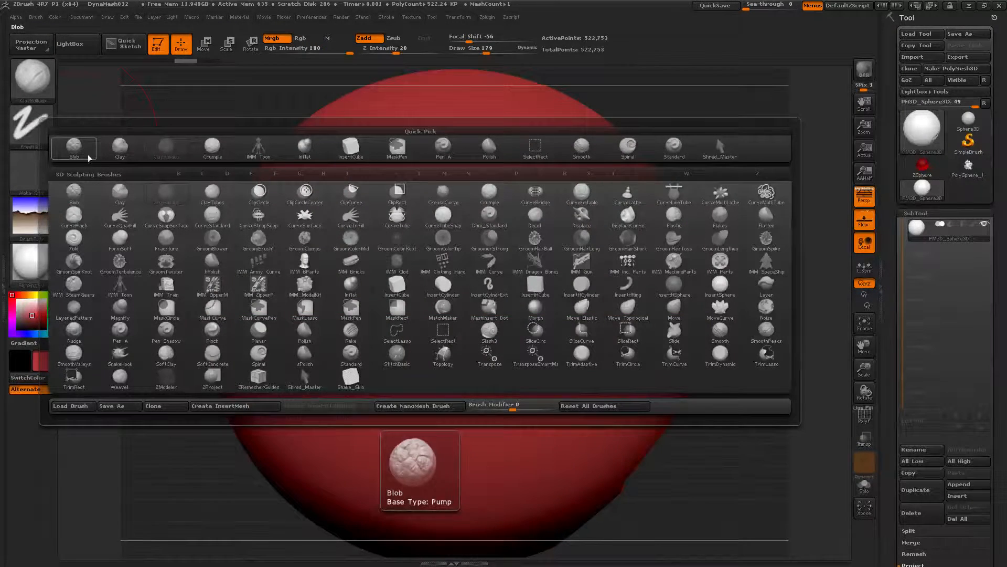
click(292, 336)
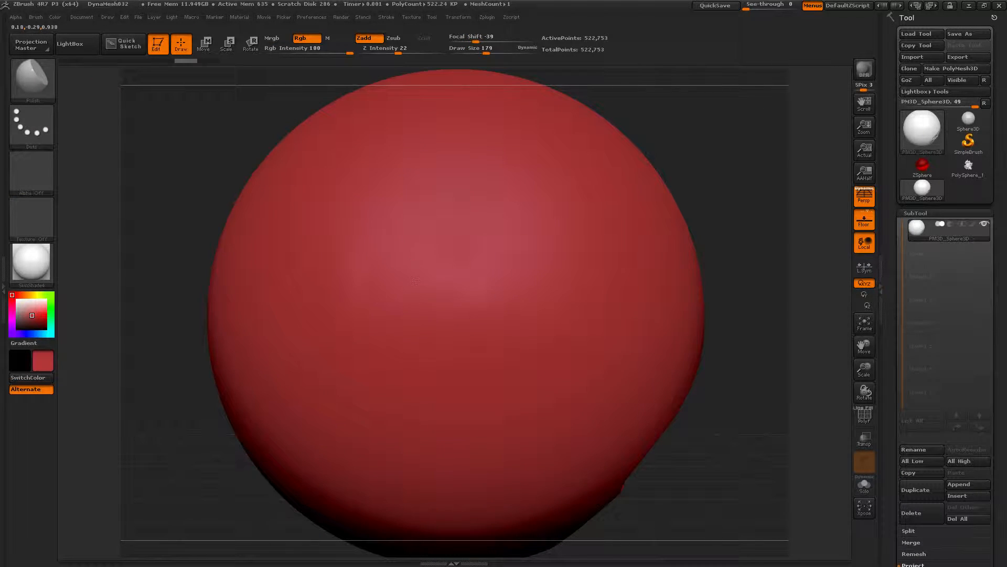
click(30, 12)
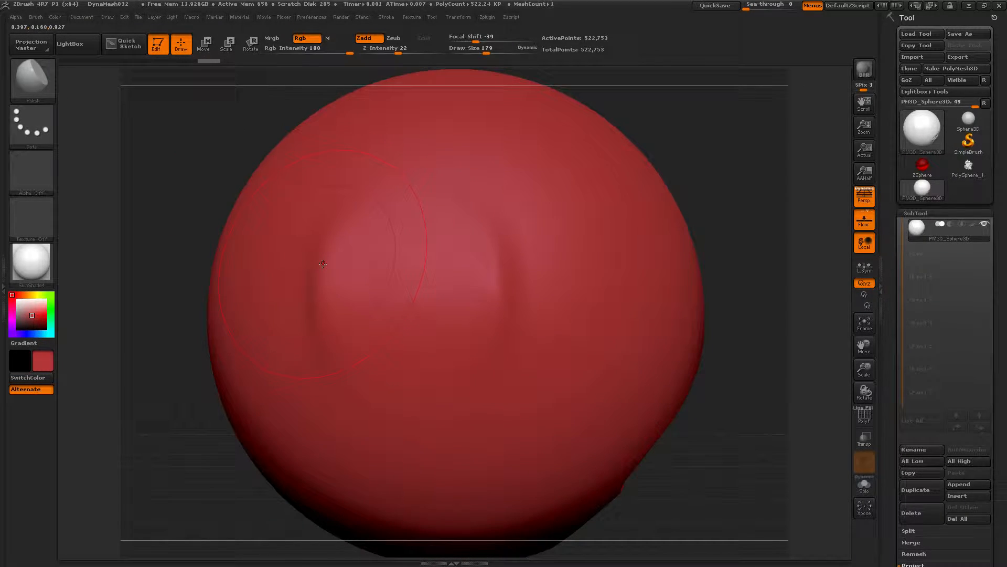
key(b)
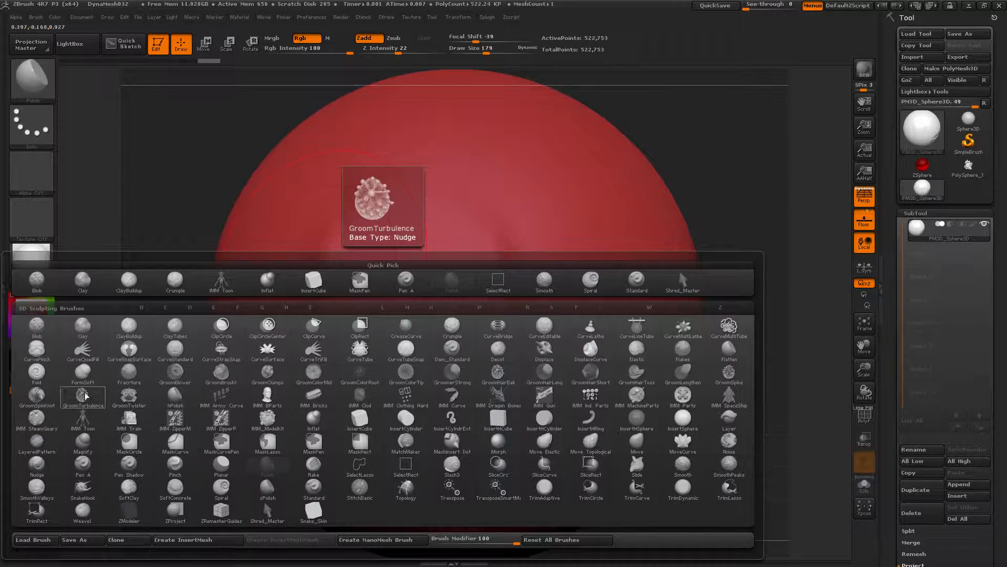
click(40, 375)
mouse_move(475, 208)
mouse_down()
mouse_move(341, 262)
mouse_move(309, 388)
mouse_move(545, 398)
mouse_move(578, 125)
mouse_move(425, 257)
mouse_up()
key(ctrl+z)
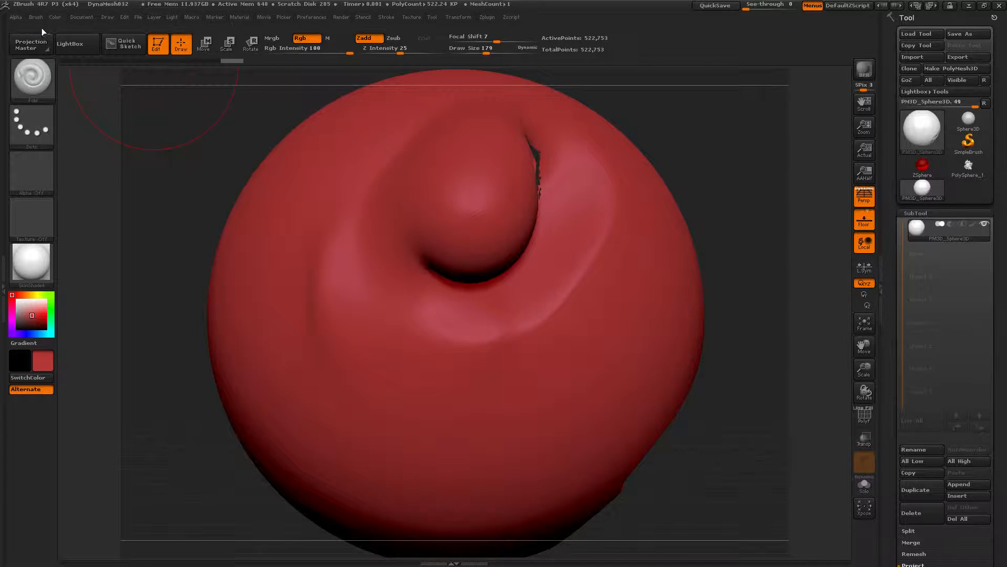
Step: Set the Fold brush's trail LPosition to 1, sculpt a stroke across the sphere and undo it
click(36, 17)
scroll(100, 404, down, 3)
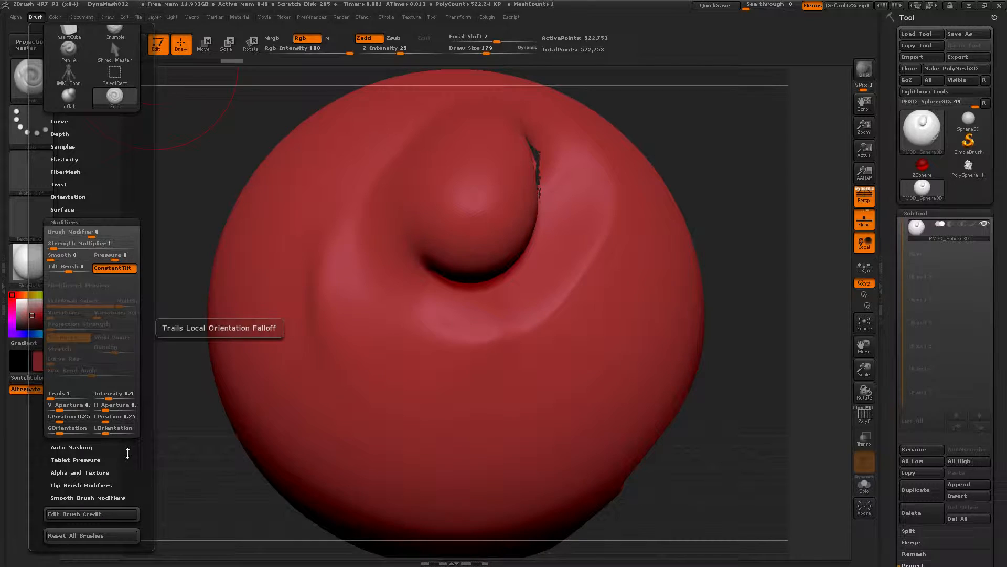
drag(114, 420, 117, 421)
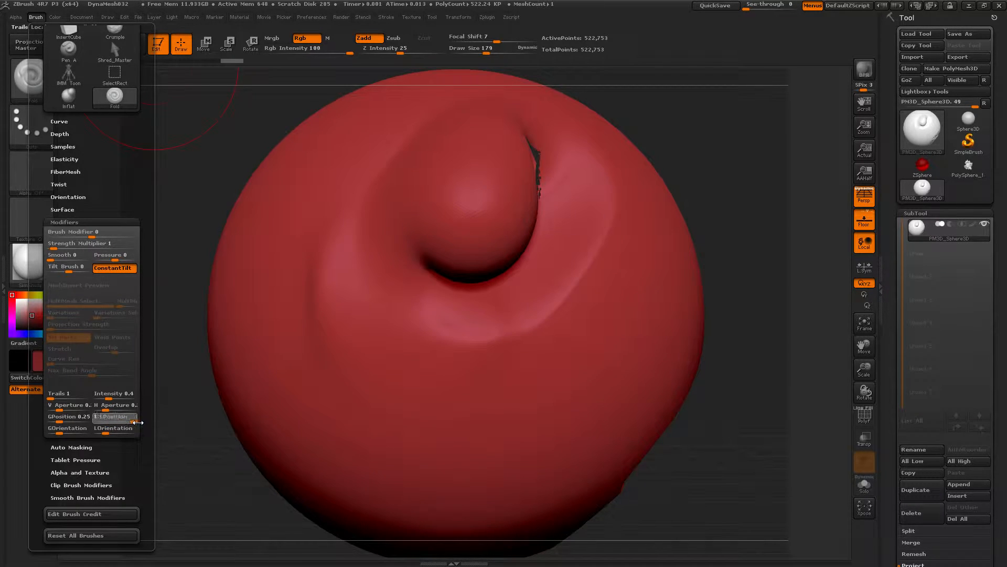
mouse_move(314, 393)
mouse_down()
mouse_move(367, 409)
mouse_move(415, 405)
mouse_move(488, 378)
mouse_move(619, 372)
mouse_move(703, 342)
mouse_up()
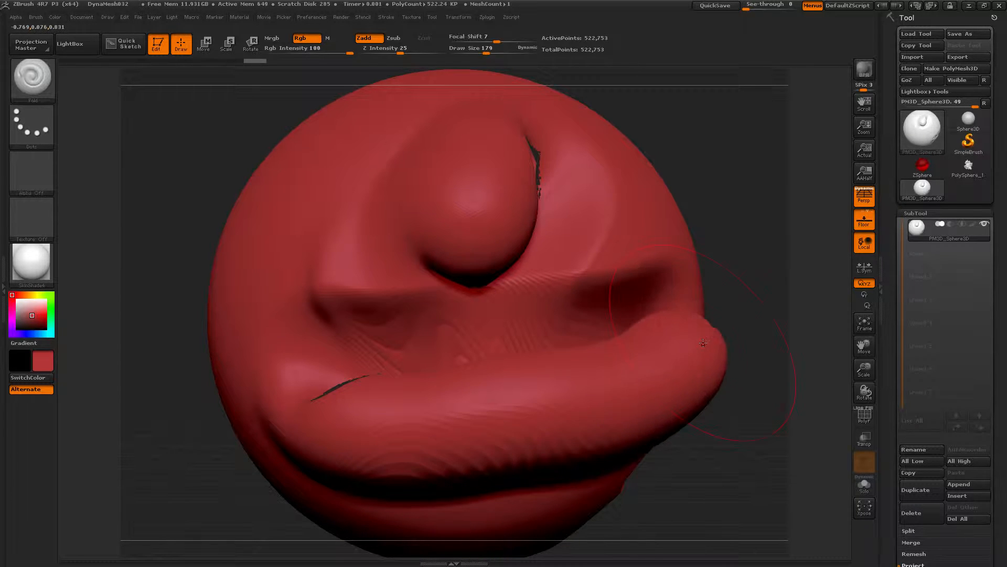
key(ctrl+z)
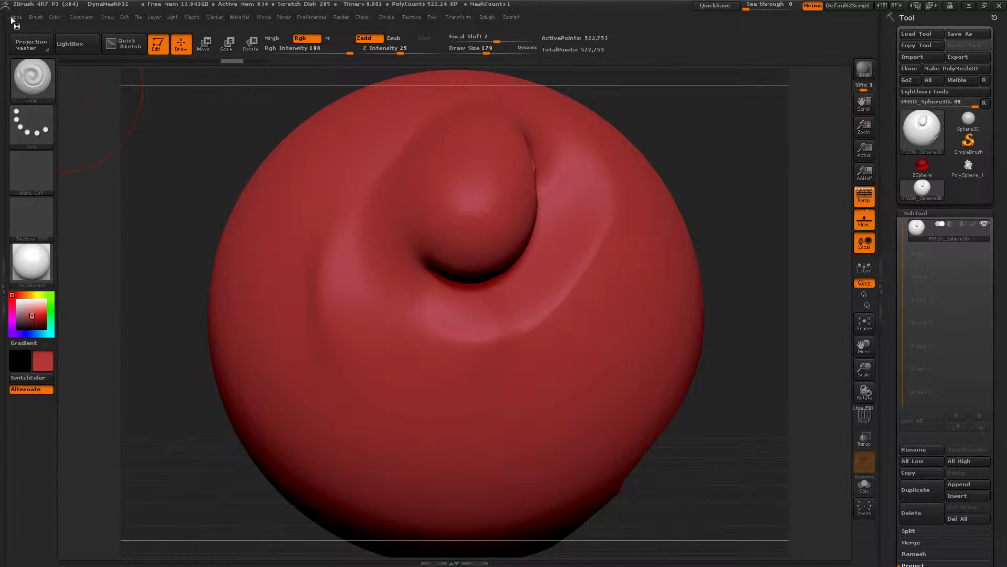
Step: Adjust the Fold brush's trail GOrientation setting, sculpt a stroke across the sphere and undo it
click(36, 17)
drag(100, 427, 101, 331)
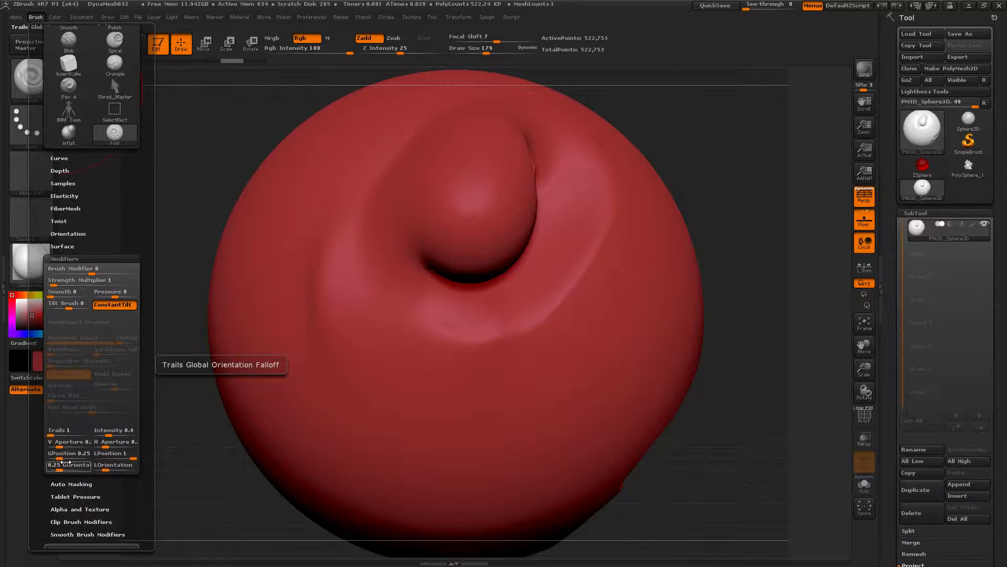
click(78, 455)
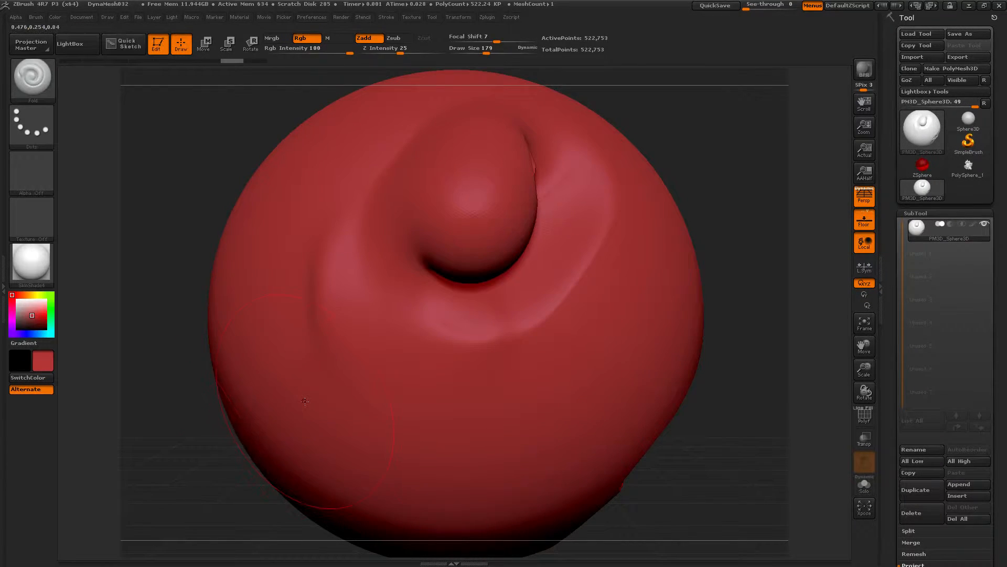
mouse_move(299, 435)
mouse_down()
mouse_move(409, 419)
mouse_move(479, 433)
mouse_move(572, 414)
mouse_move(661, 341)
mouse_up()
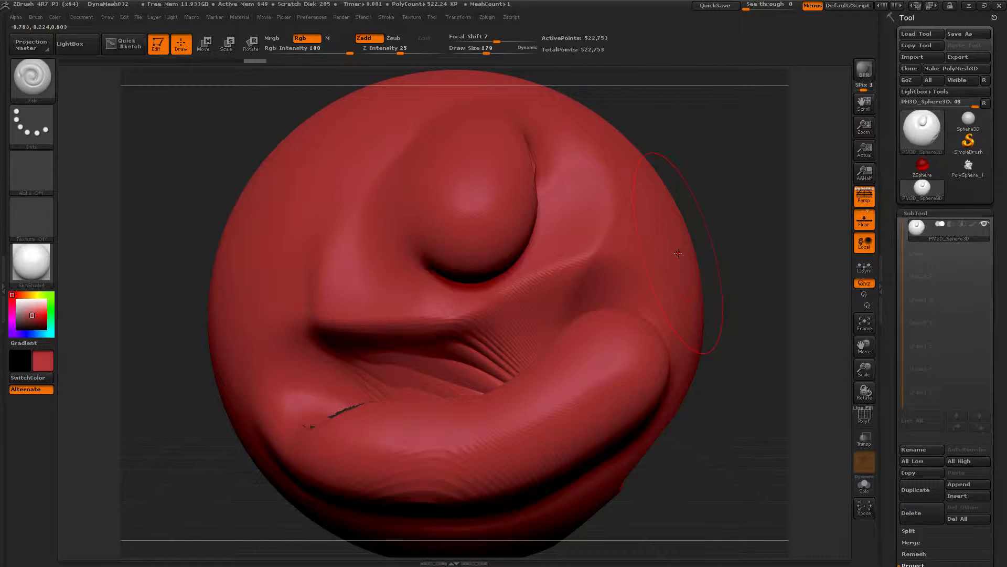
key(ctrl+z)
Step: Change the Fold brush's Trails count, then sculpt two strokes across the lower sphere, undoing each
click(35, 16)
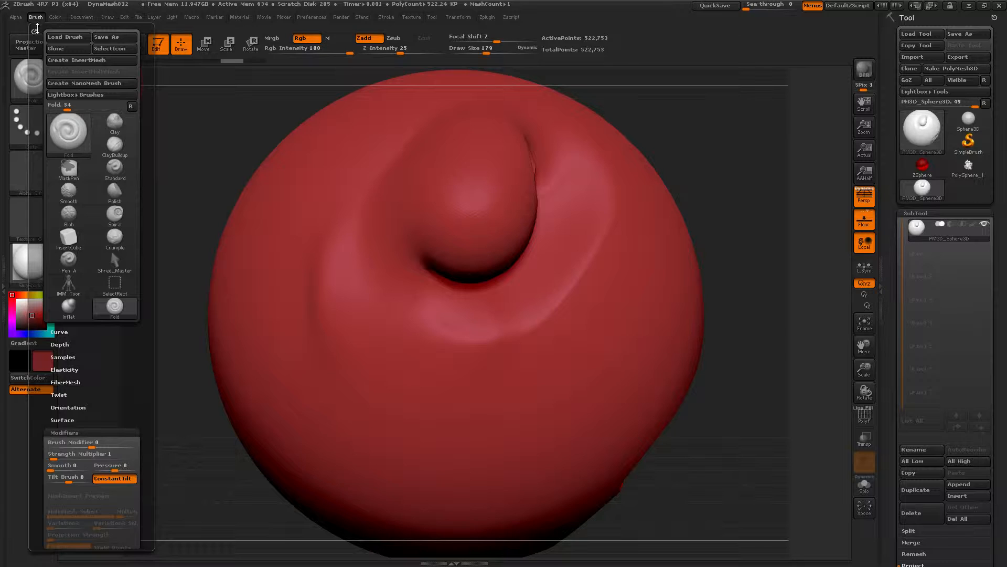
click(34, 17)
scroll(99, 307, down, 4)
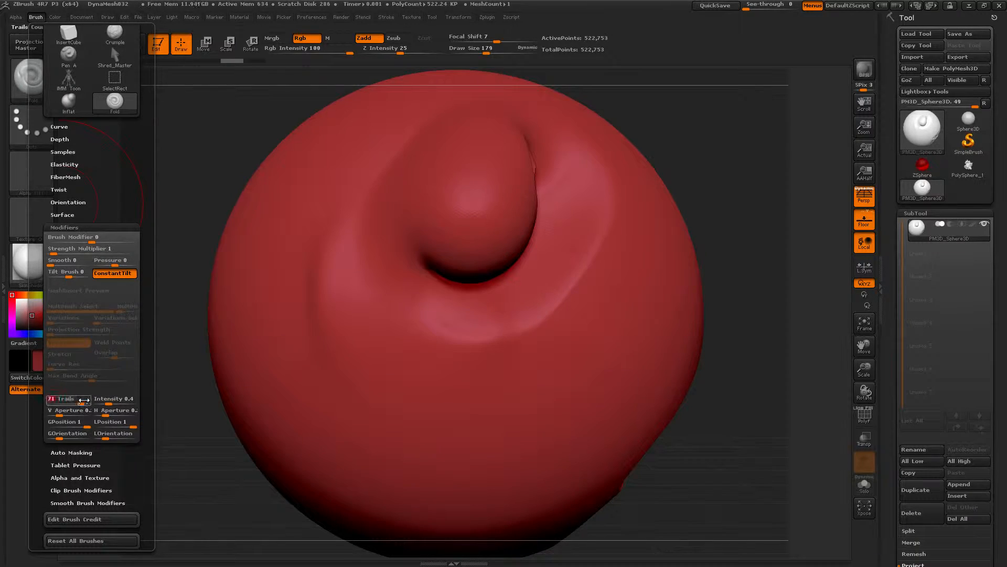
mouse_move(265, 464)
mouse_down()
mouse_move(313, 404)
mouse_move(619, 362)
mouse_up()
key(ctrl+z)
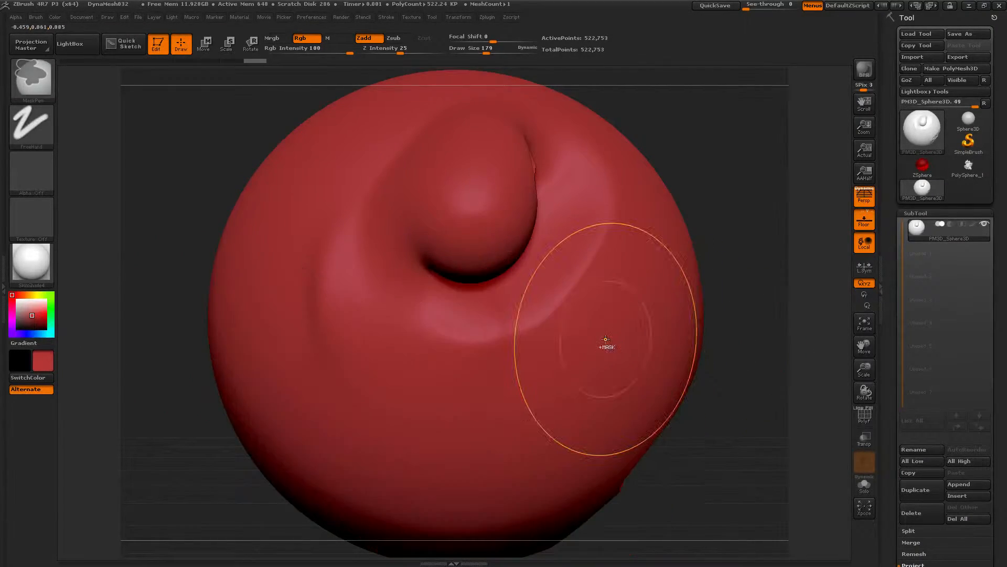
mouse_move(317, 419)
mouse_down()
mouse_move(341, 433)
mouse_move(377, 431)
mouse_move(661, 394)
mouse_up()
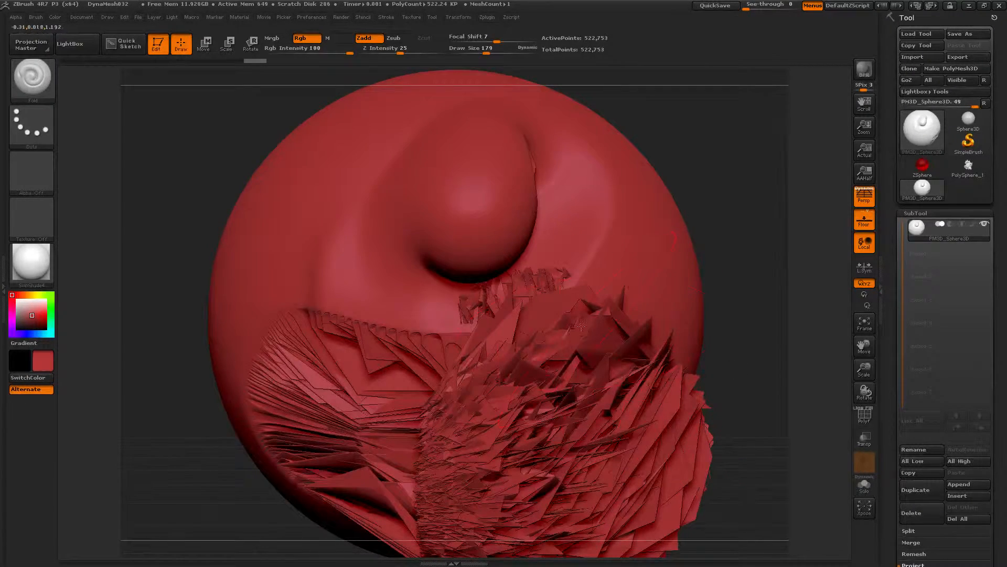
key(ctrl+z)
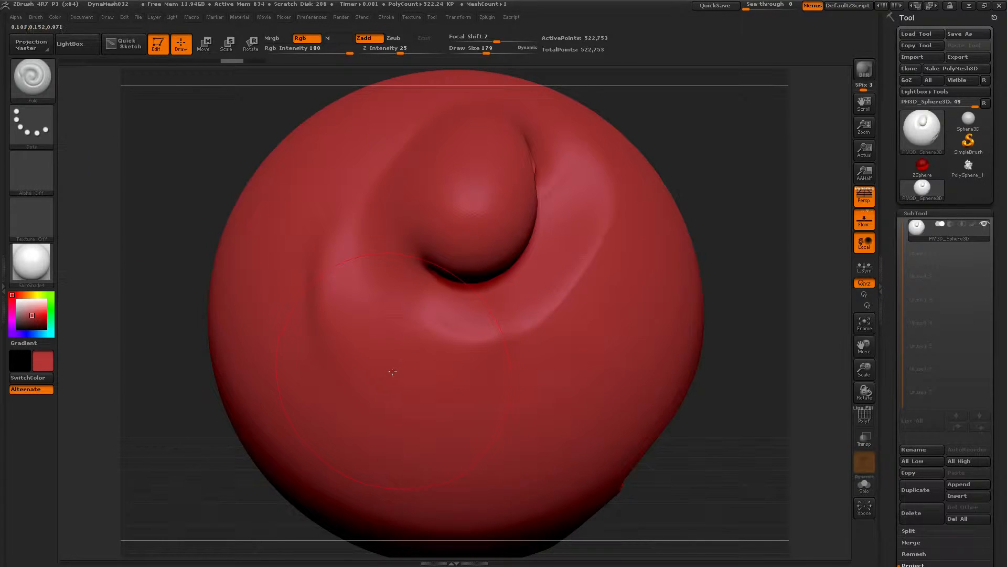
Step: Switch to the Blob brush, sculpt a stroke across the sphere and undo it
key(b)
Step: Switch to the ClayBuildup brush, sculpt a stroke across the sphere and undo it
key(b)
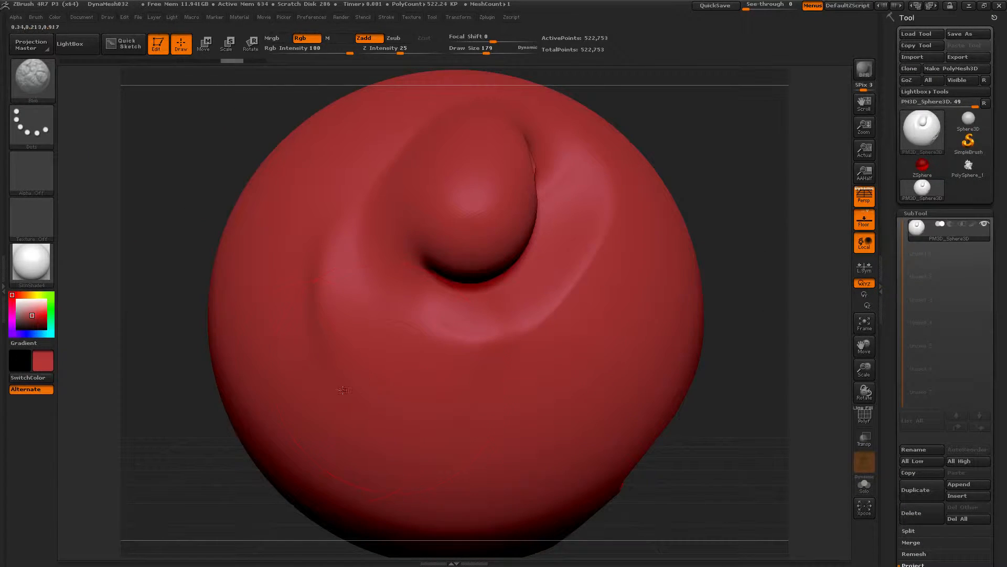
drag(332, 424, 572, 399)
key(ctrl+z)
key(b)
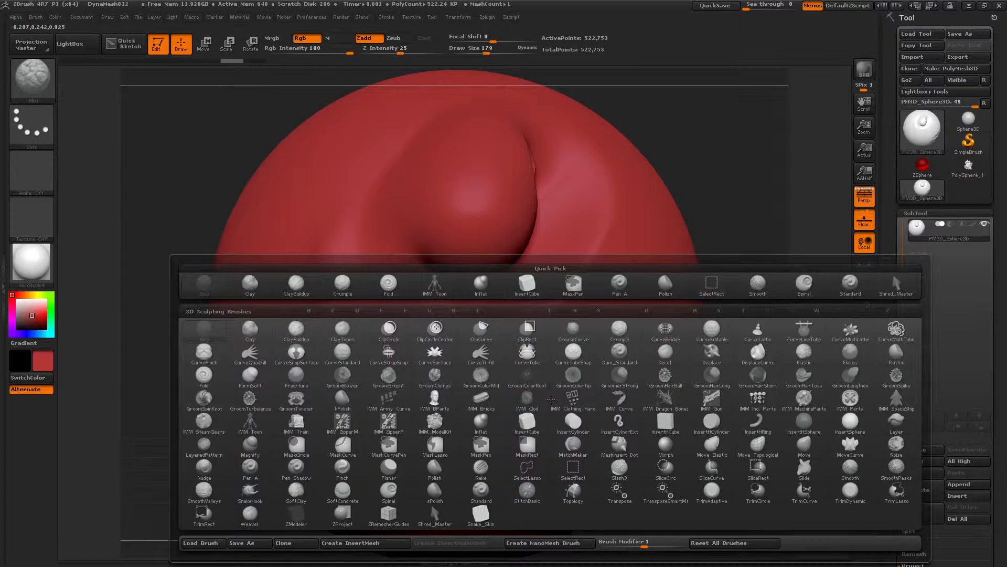
key(c)
key(b)
mouse_move(452, 420)
mouse_down()
mouse_move(564, 386)
mouse_move(351, 419)
mouse_move(317, 388)
mouse_up()
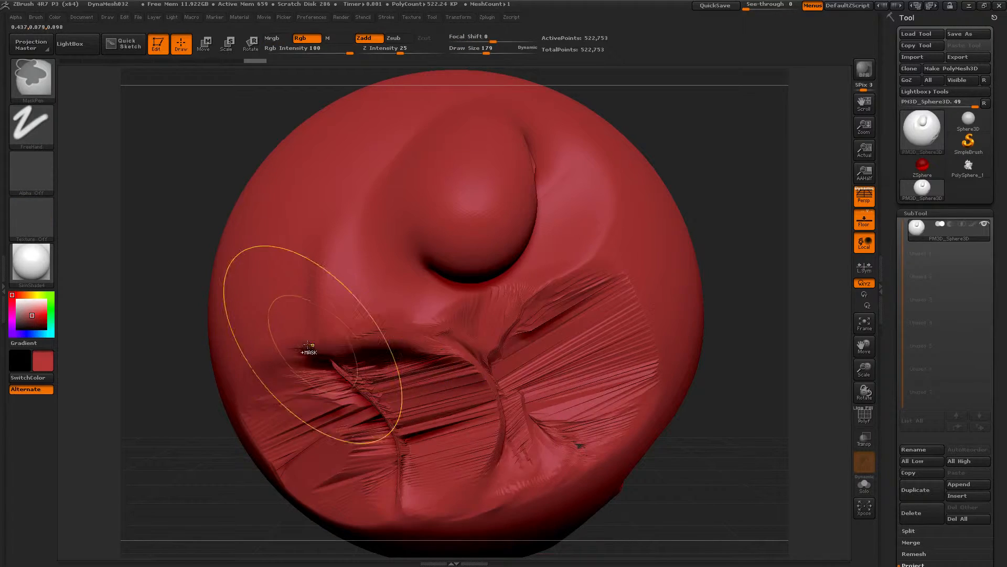
key(ctrl+z)
Step: Switch to the Dam_Standard brush and sculpt two strokes across the sphere, undoing each
key(b)
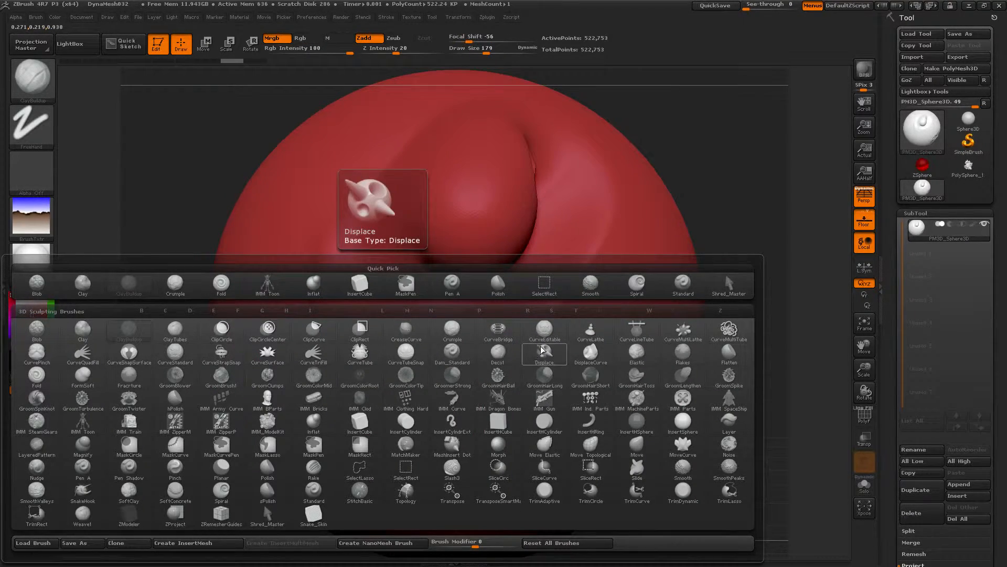
click(449, 355)
mouse_move(284, 371)
mouse_down()
mouse_move(315, 392)
mouse_move(637, 389)
mouse_up()
key(ctrl+z)
mouse_move(339, 335)
mouse_down()
mouse_move(382, 371)
mouse_move(438, 341)
mouse_move(600, 438)
mouse_up()
key(ctrl+z)
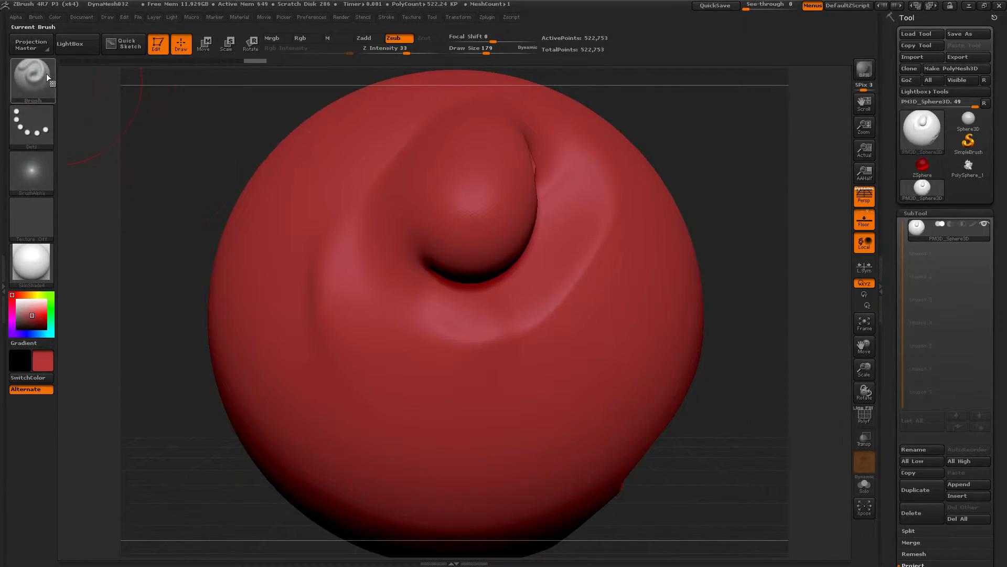
Step: Change the Dam_Standard brush's Trails value, sculpt a stroke across the sphere and undo it
click(36, 16)
drag(125, 377, 126, 159)
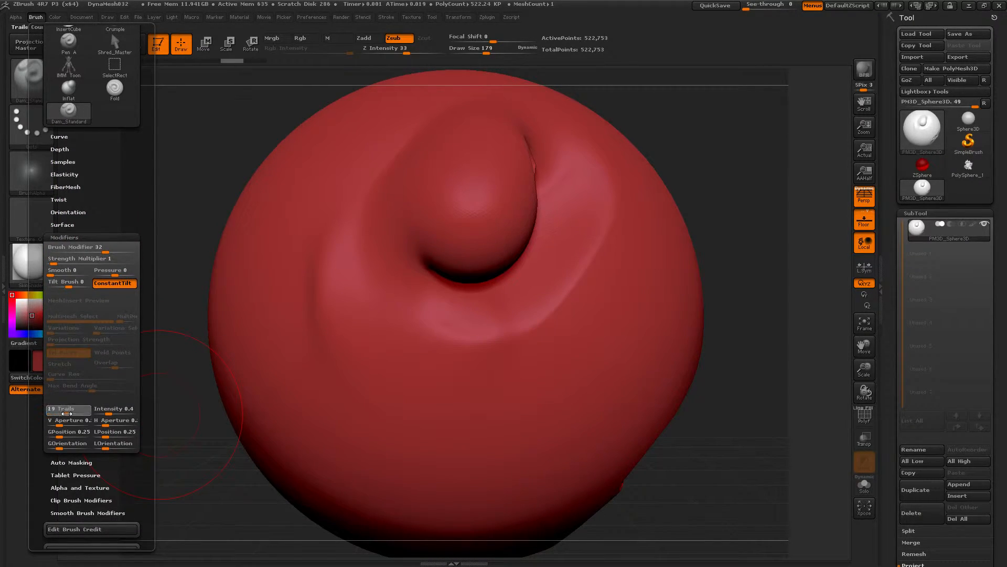
mouse_move(313, 315)
mouse_down()
mouse_move(362, 370)
mouse_move(480, 418)
mouse_move(545, 307)
mouse_up()
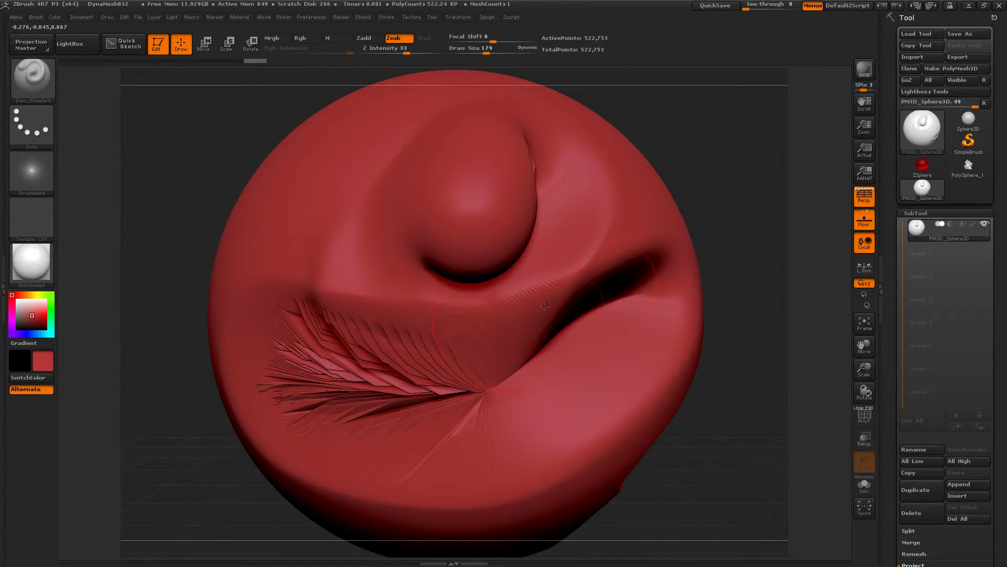
key(ctrl+z)
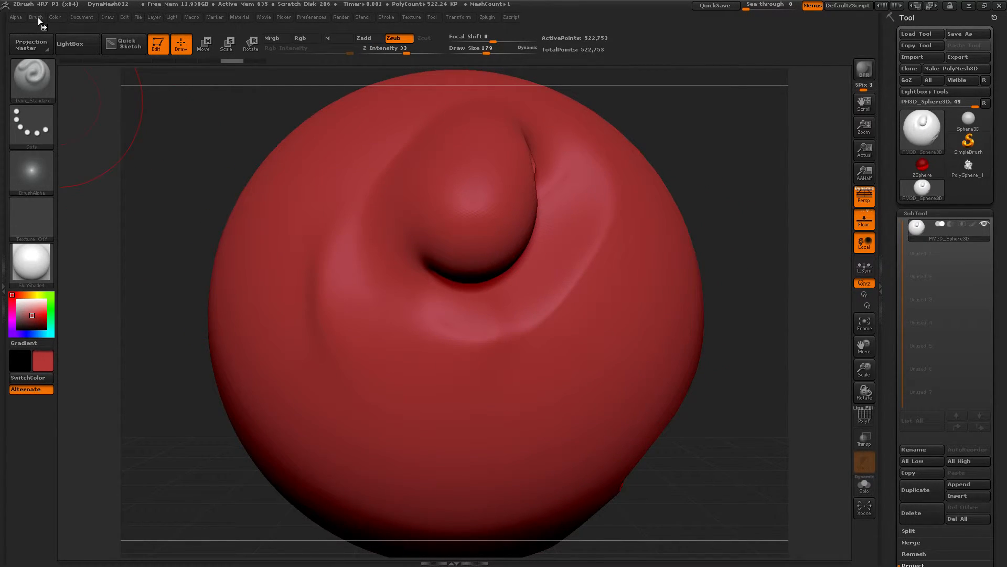
Step: Adjust the Dam_Standard brush's trail GPosition value in the brush modifiers
click(38, 17)
drag(135, 367, 148, 270)
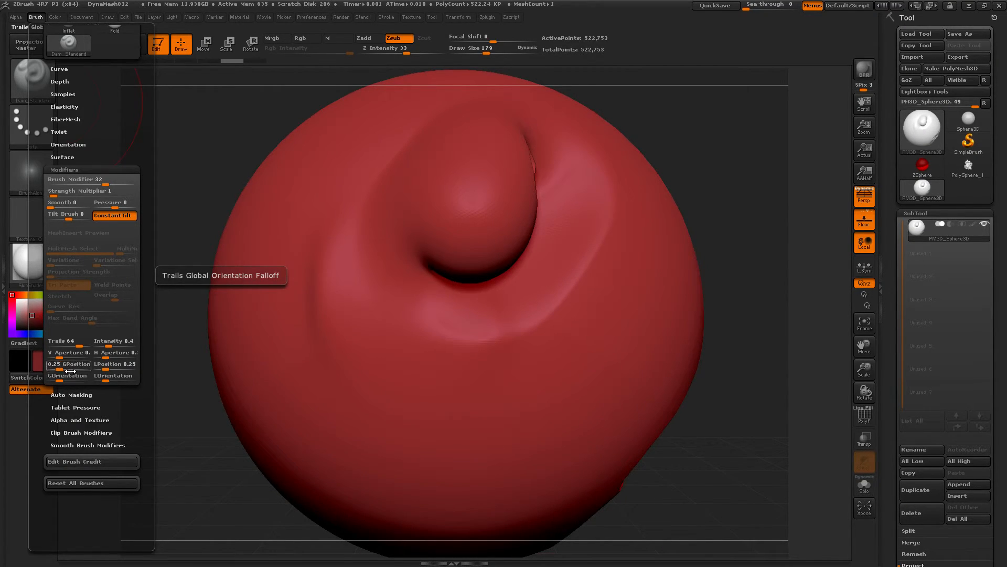
drag(63, 367, 85, 364)
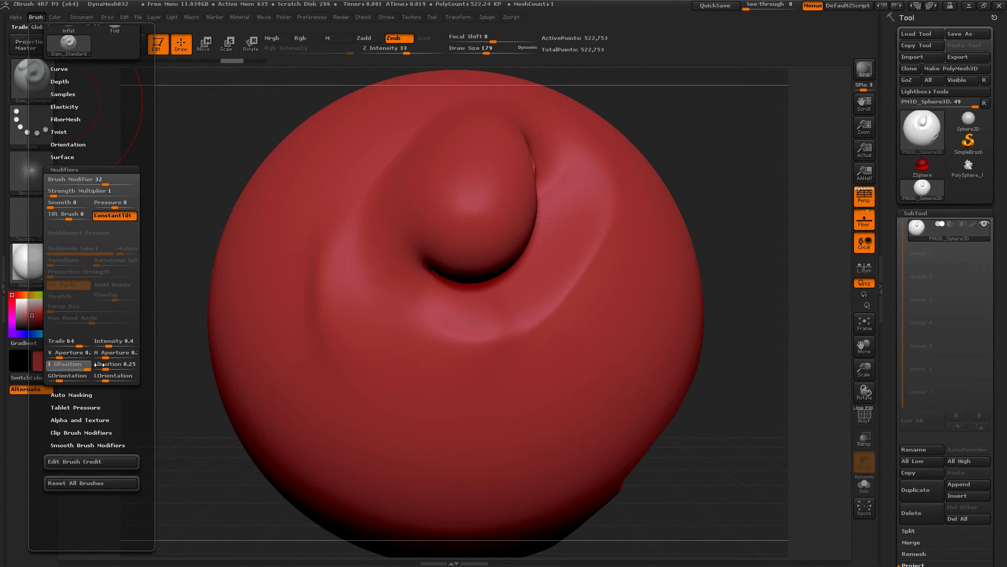